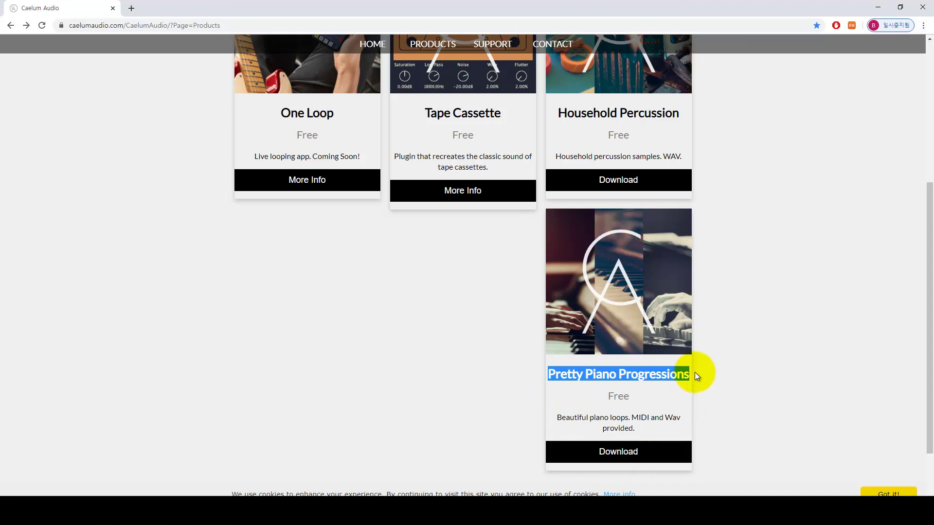
- View the download page for the free Pretty Piano Progressions pack, and return to the Products page
left_click(719, 366)
left_click(628, 458)
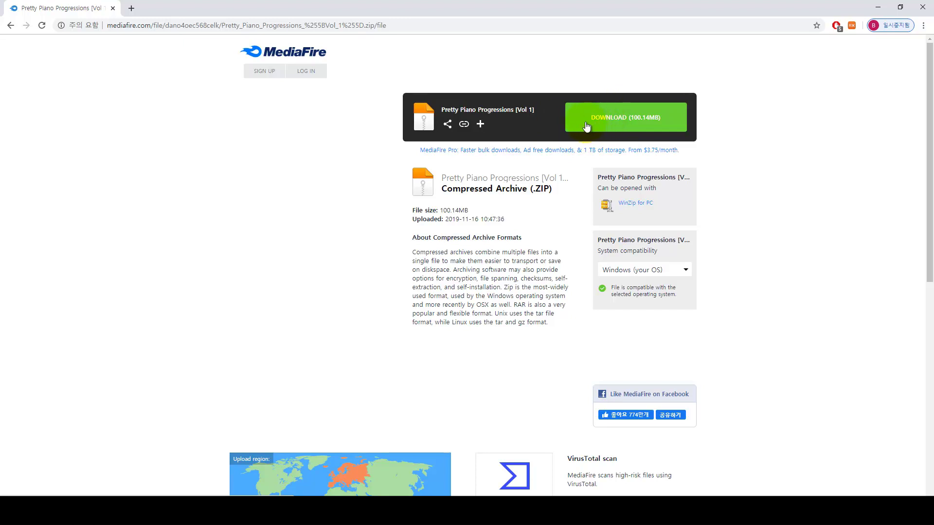
left_click(11, 26)
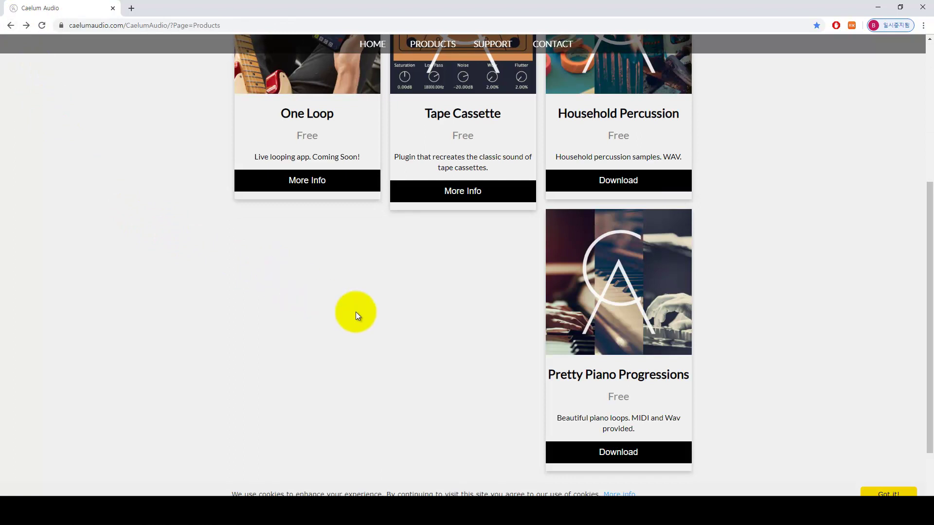
- Look over the rest of the Products page, and open the Contact page to view its form
scroll(411, 328, "down", 2)
left_click_drag(360, 348, 605, 469)
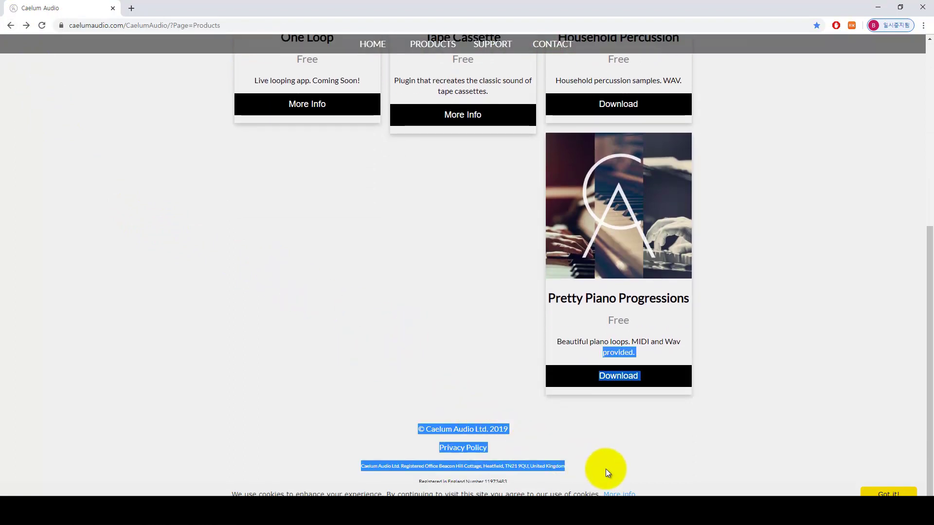
left_click(457, 368)
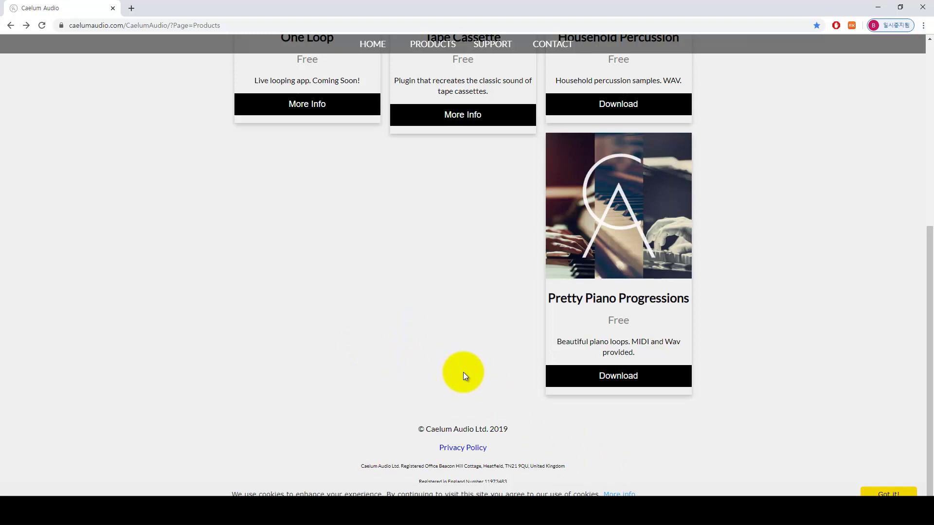
scroll(463, 372, "up", 7)
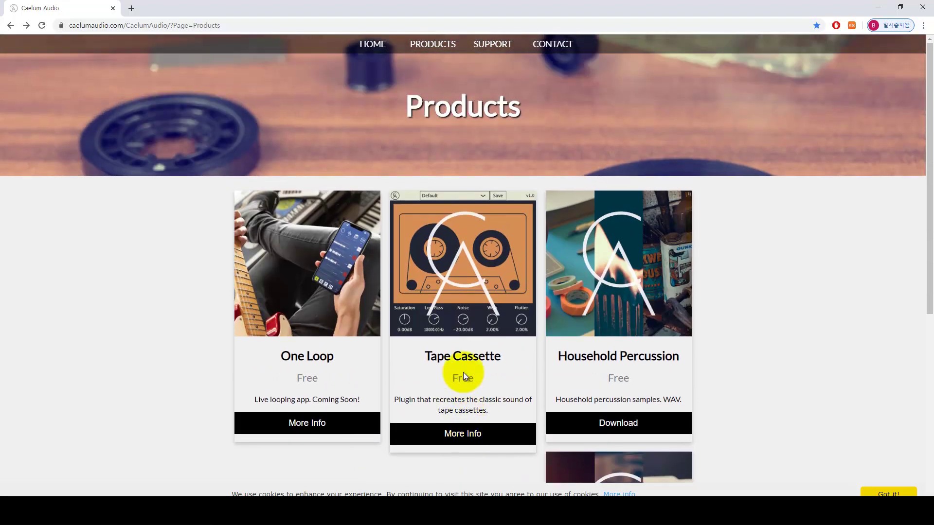
left_click(559, 50)
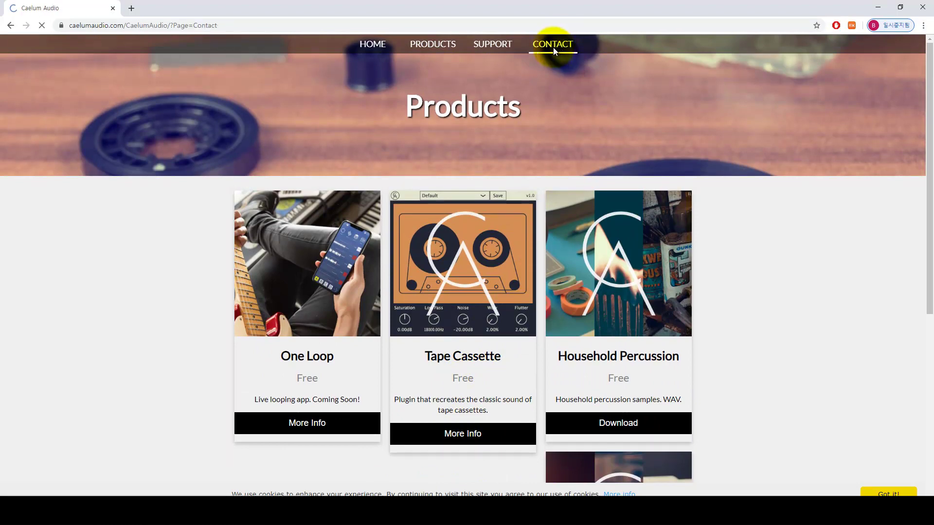
scroll(409, 277, "down", 3)
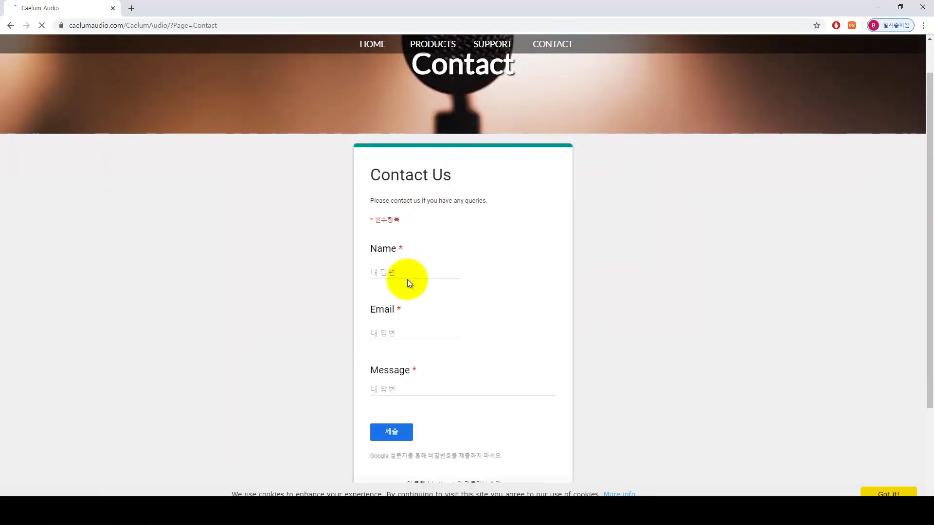
scroll(411, 271, "up", 3)
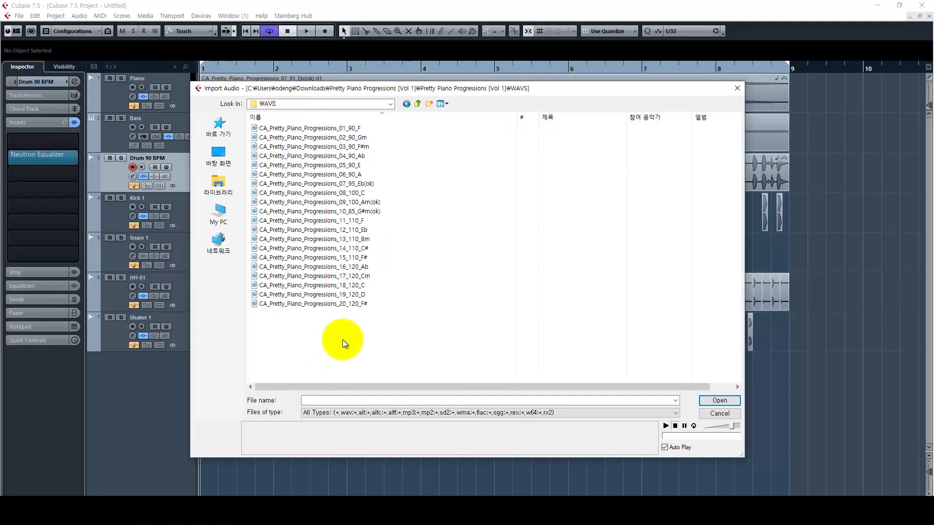
- Browse to the pack's MIDI folder for import, show files of Any Type, and widen the name column to read the full file names
left_click(417, 105)
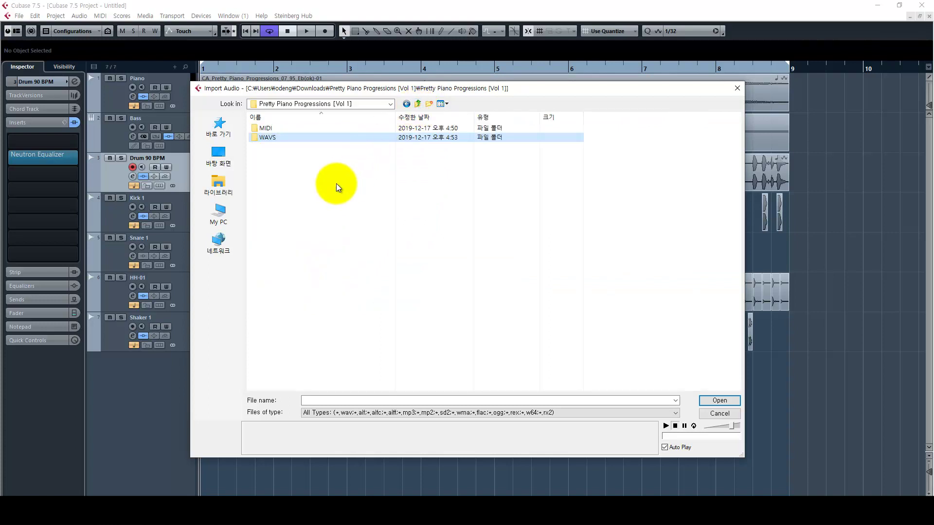
double_click(276, 130)
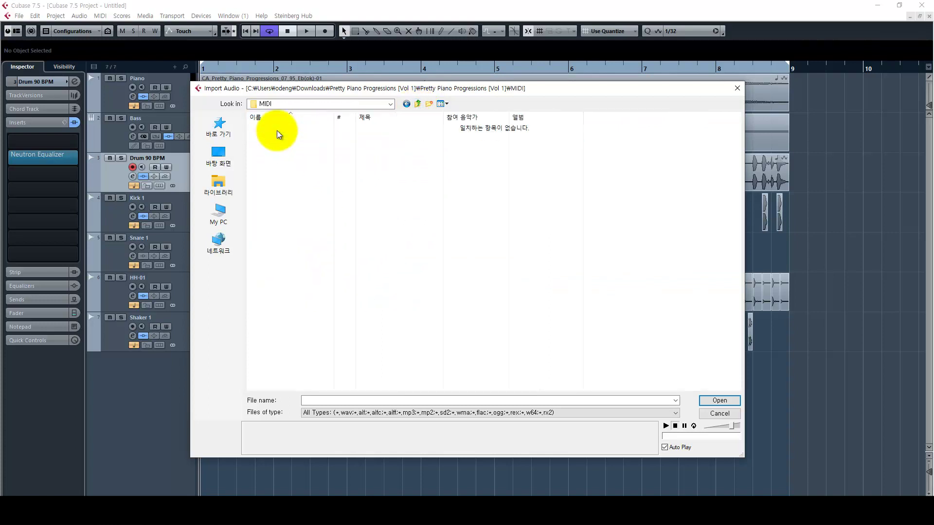
left_click(431, 414)
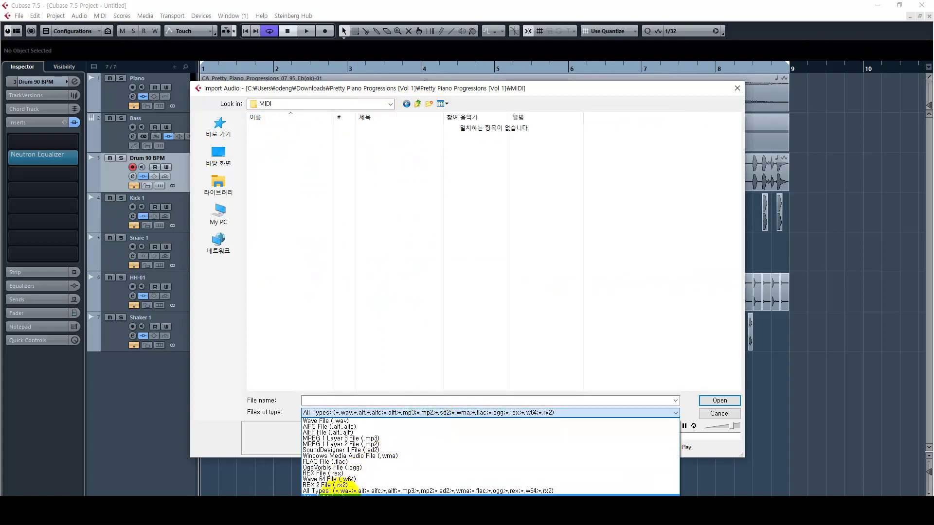
left_click(360, 492)
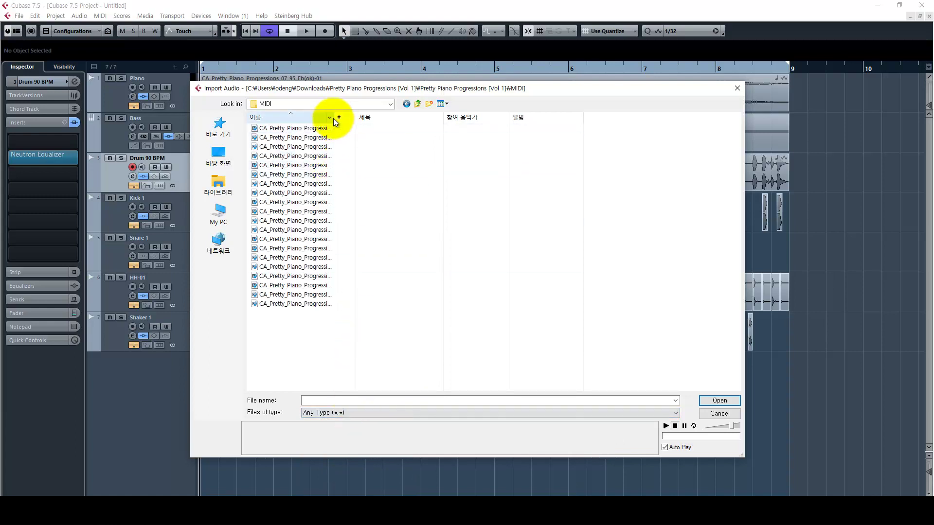
left_click_drag(334, 118, 454, 118)
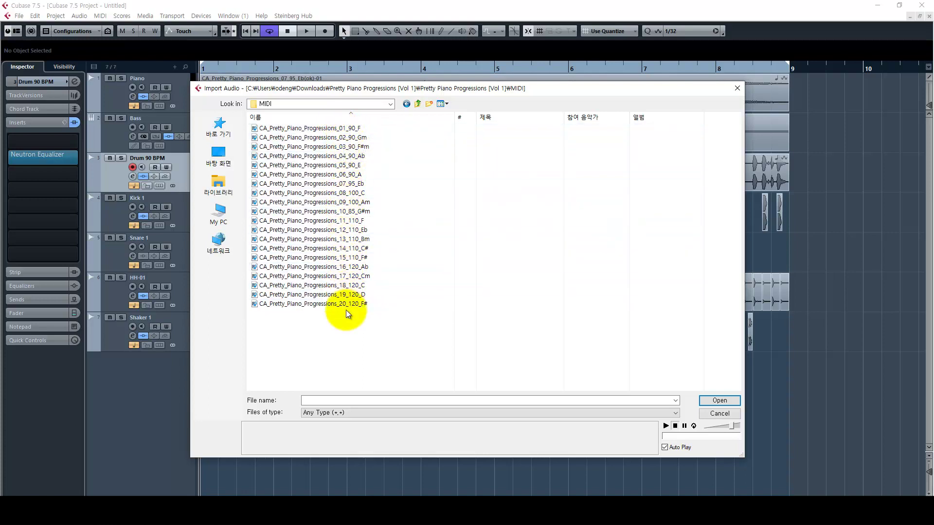
- Compare the file lists of the WAVS and MIDI folders, and close the audio import without importing anything
left_click(417, 103)
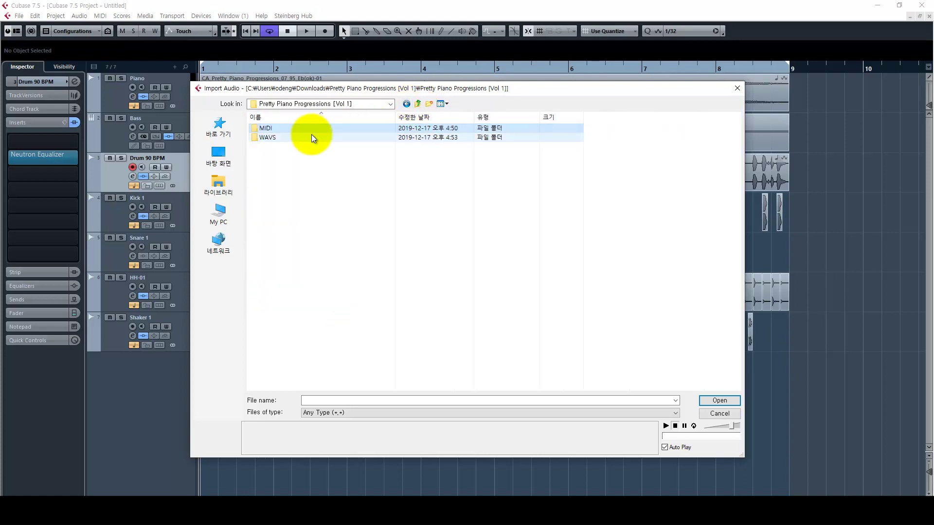
double_click(312, 136)
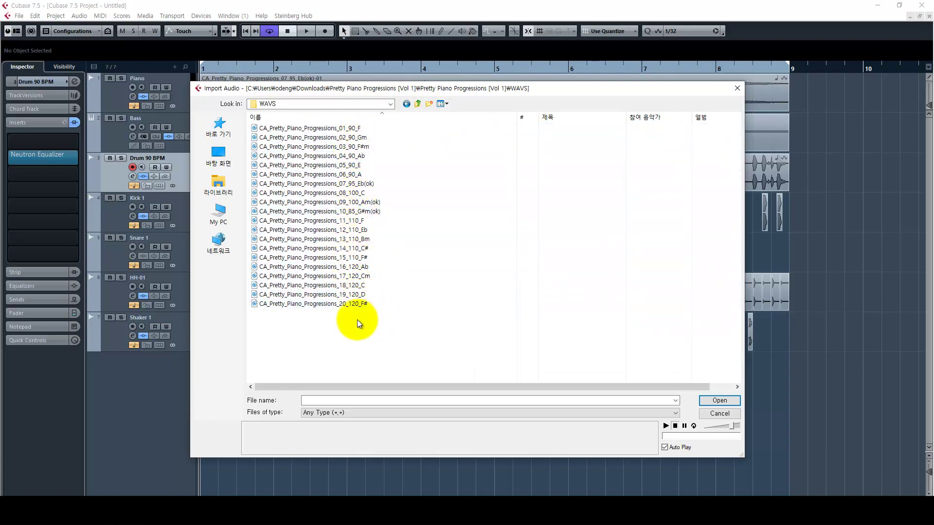
left_click(407, 103)
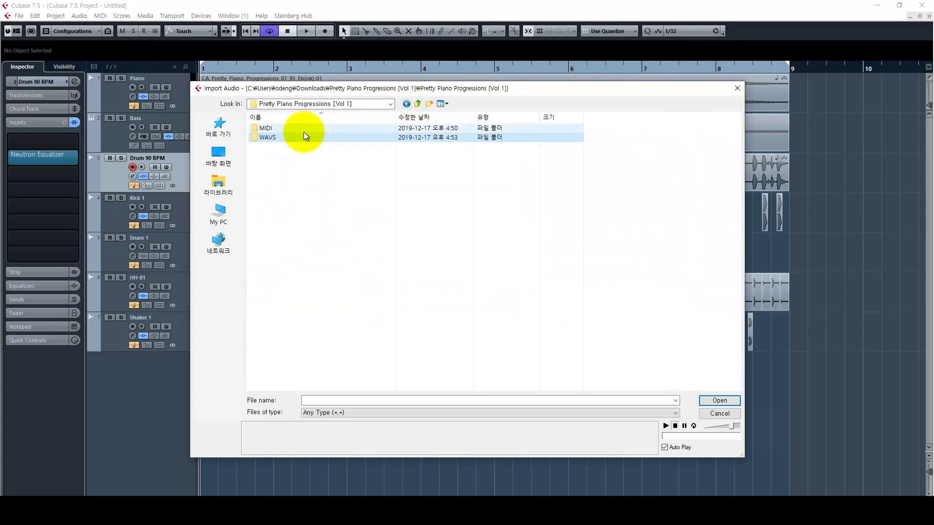
double_click(293, 126)
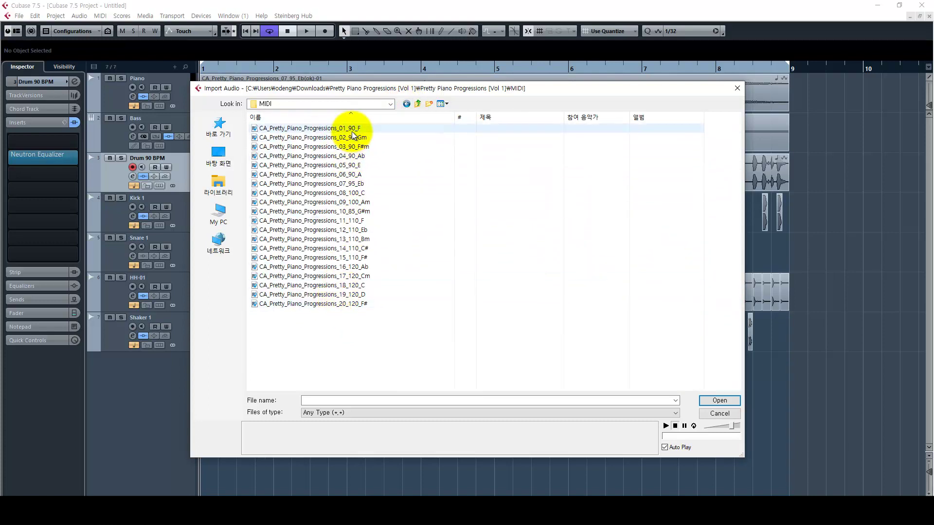
left_click_drag(365, 93, 427, 86)
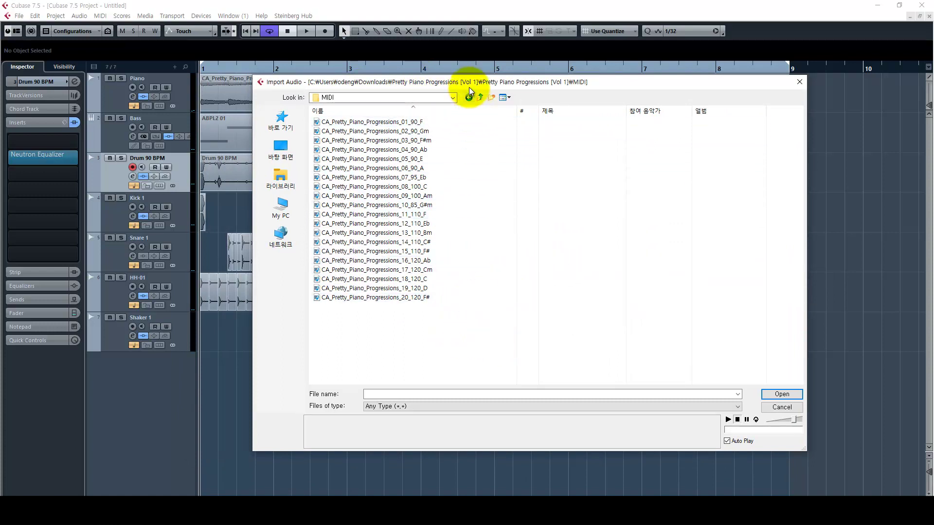
left_click_drag(469, 88, 428, 88)
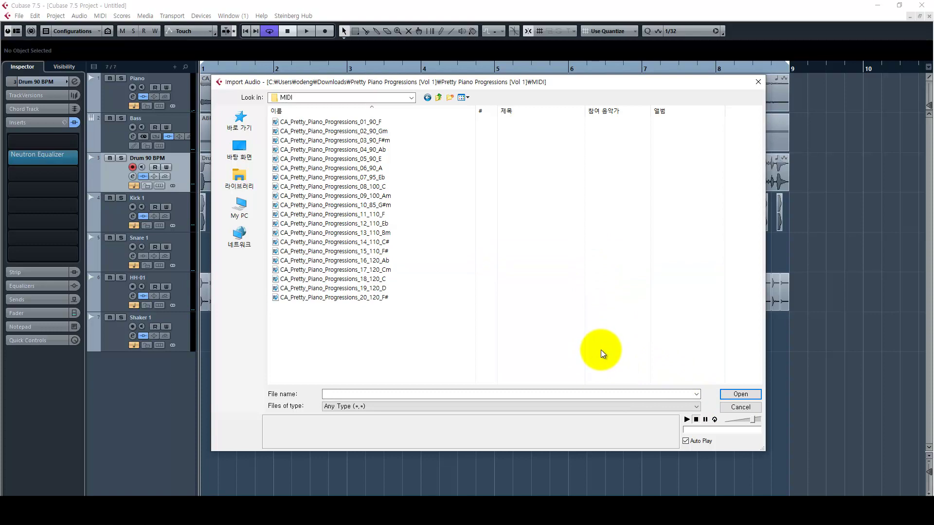
left_click(741, 407)
- Import CA_Pretty_Piano_Progressions_01_90_F from the MIDI folder onto a new track below Shaker 1, and move the part to start at bar 1
left_click_drag(512, 88, 562, 92)
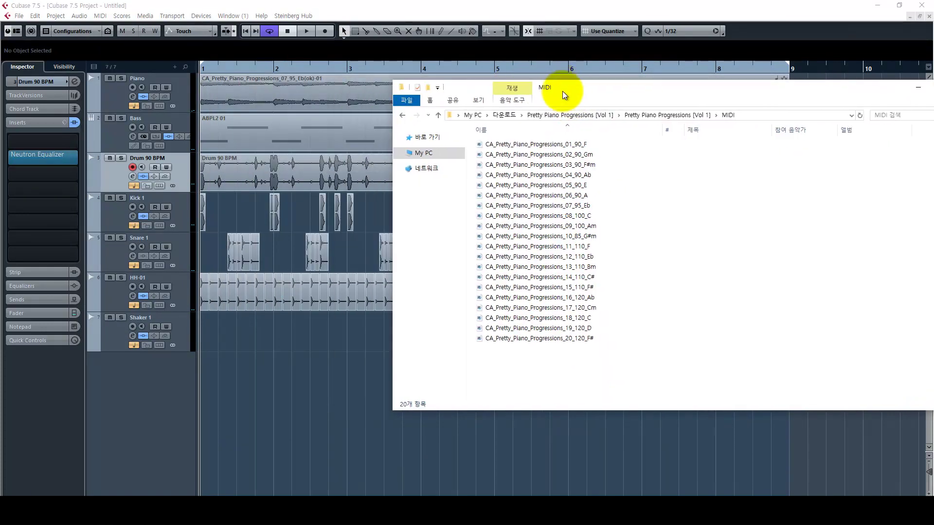
left_click(530, 145)
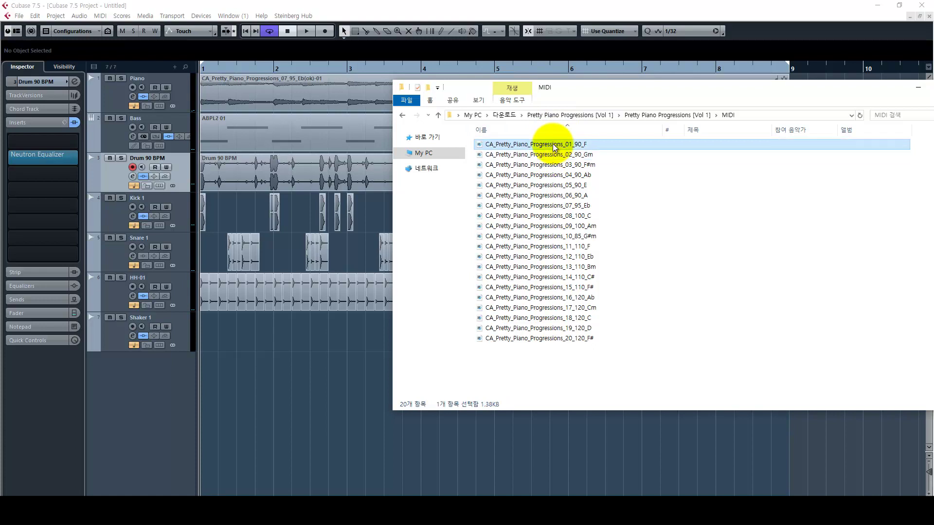
left_click_drag(554, 147, 376, 346)
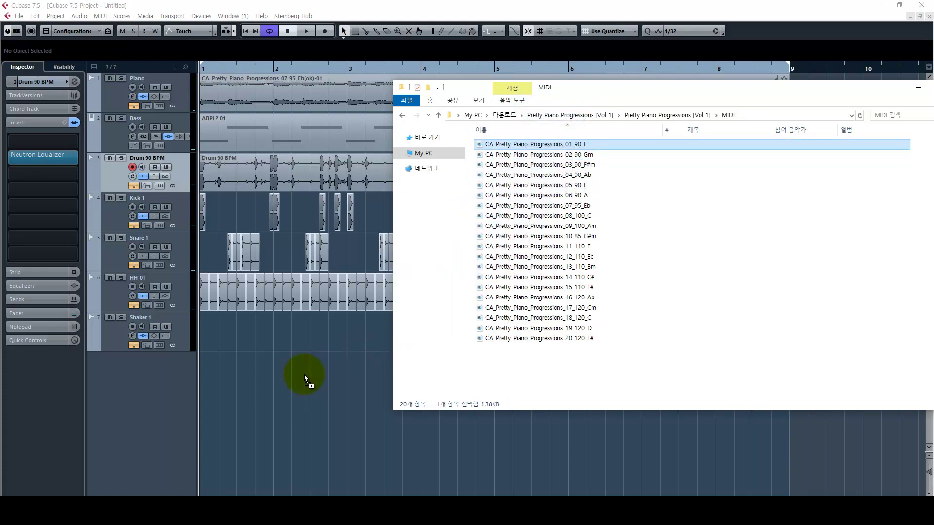
left_click_drag(304, 374, 304, 374)
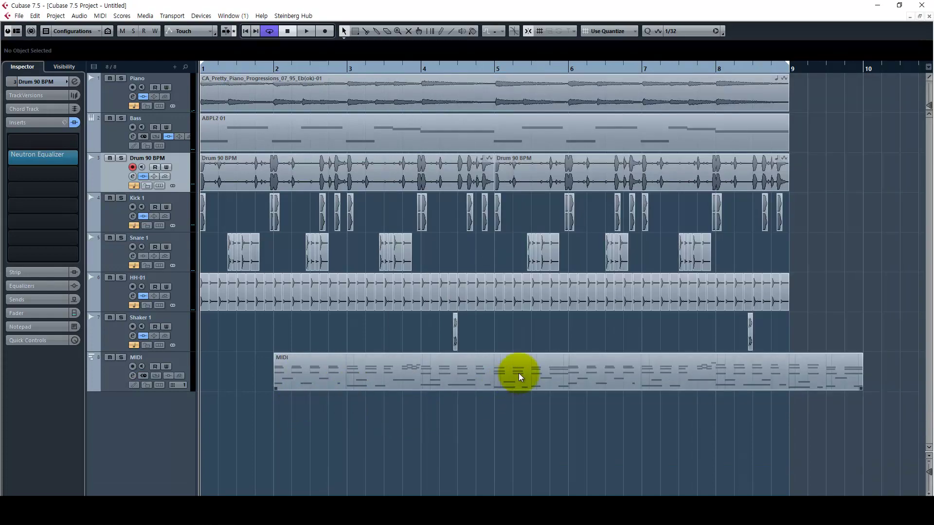
left_click_drag(519, 372, 445, 375)
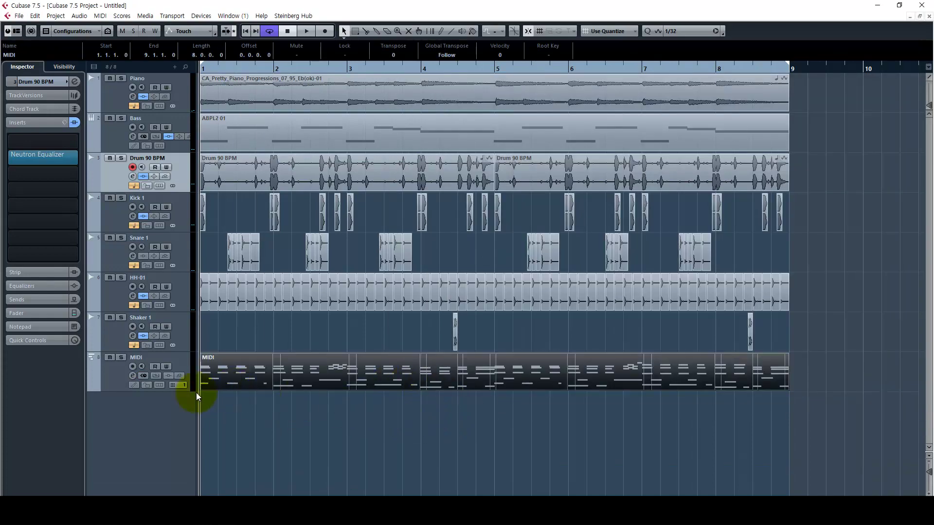
- Solo the new MIDI track and play back its opening
left_click(117, 366)
left_click(121, 358)
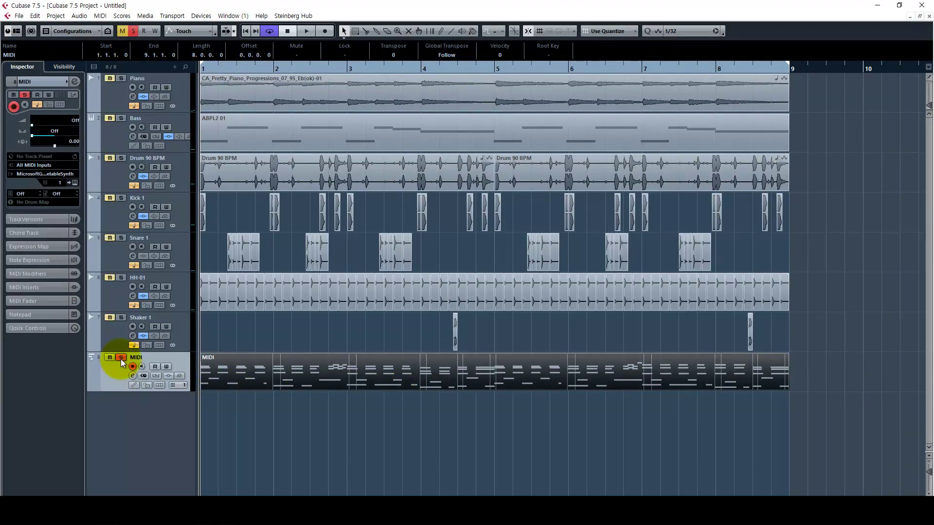
key("space")
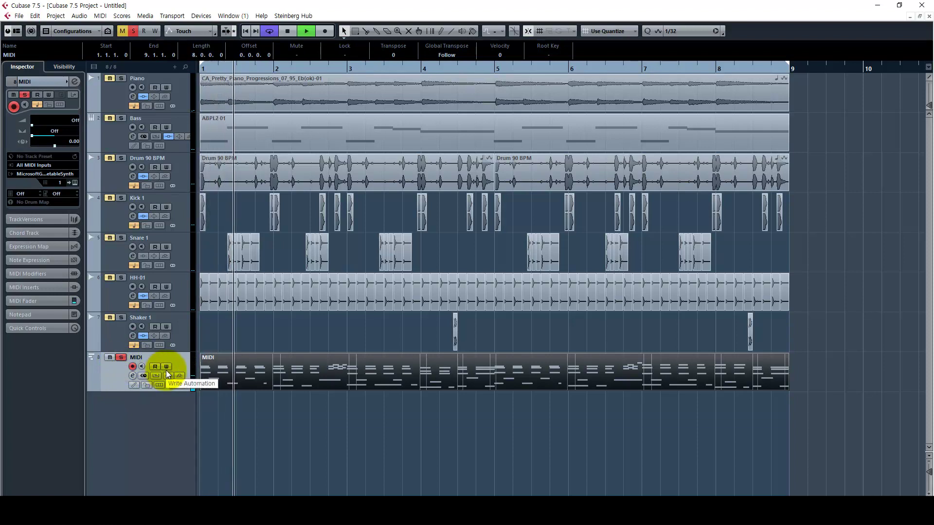
key("space")
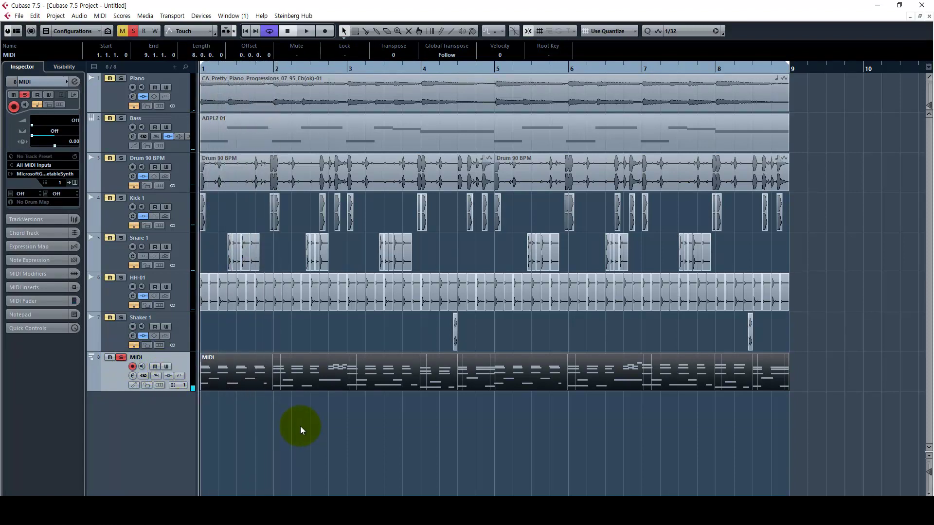
- View the available output destinations for the MIDI track, keeping Microsoft GS Wavetable Synth
left_click(371, 400)
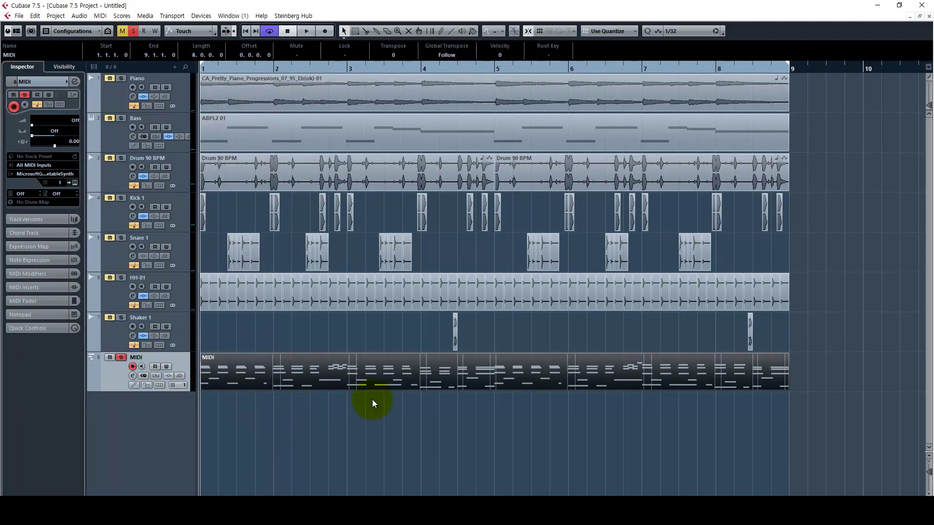
left_click(45, 175)
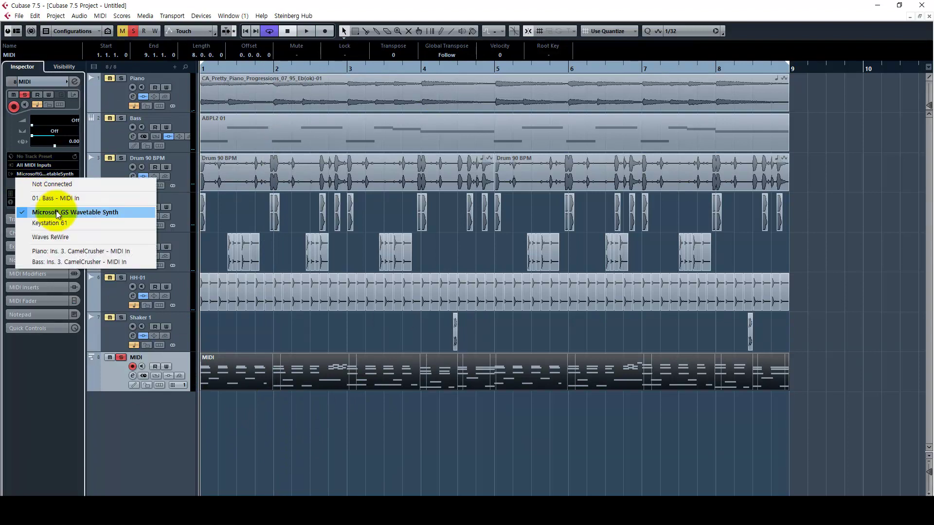
left_click(258, 450)
- Switch the selection tool to time-stretch sizing and stretch the MIDI part's end to about bar 12.2, for a length of about 11.1 bars
key("g")
left_click(245, 414)
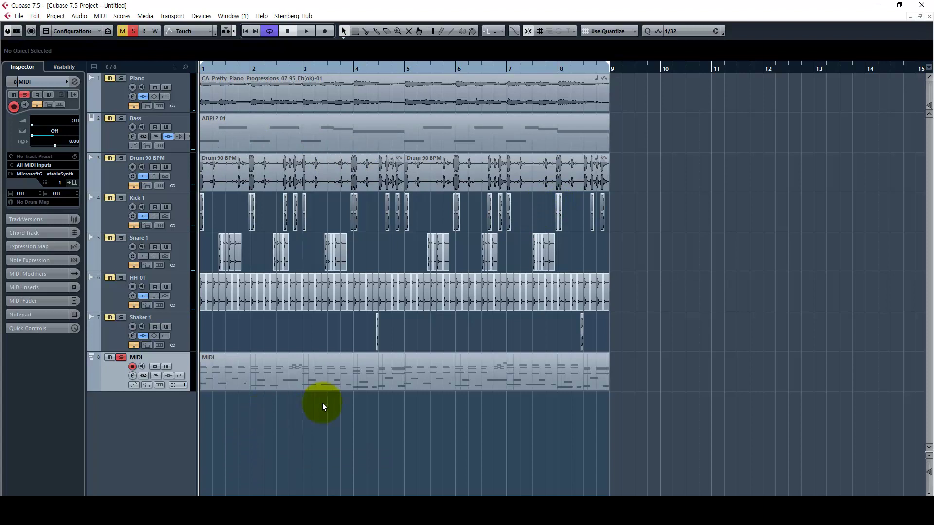
left_click(359, 375)
left_click(370, 434)
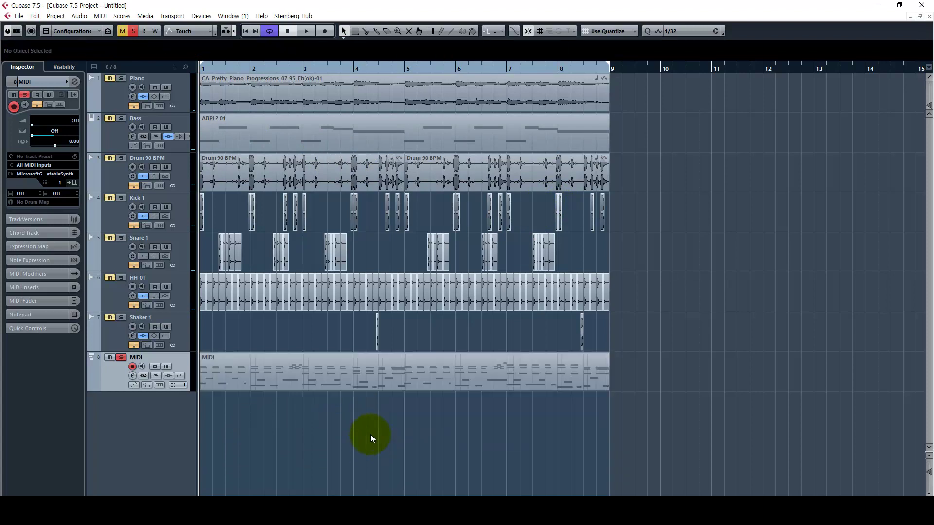
left_click(400, 373)
key("g")
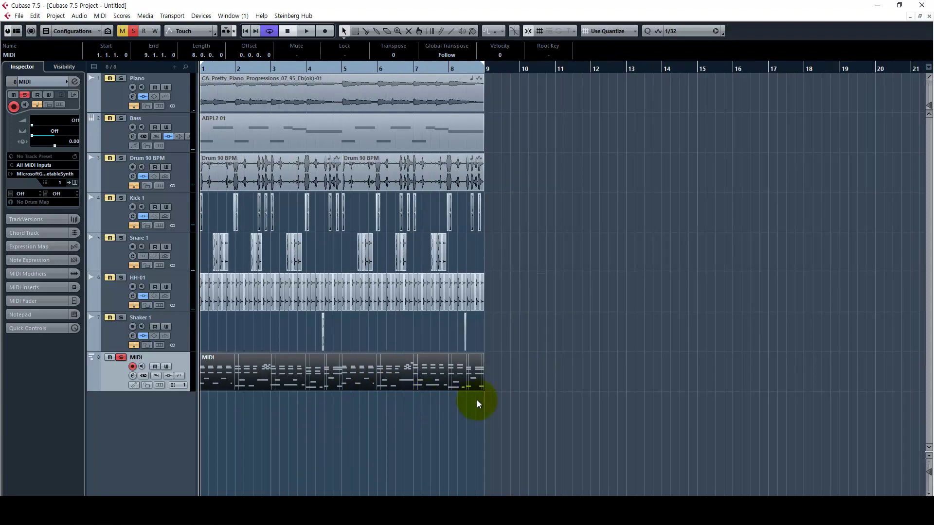
left_click(502, 369)
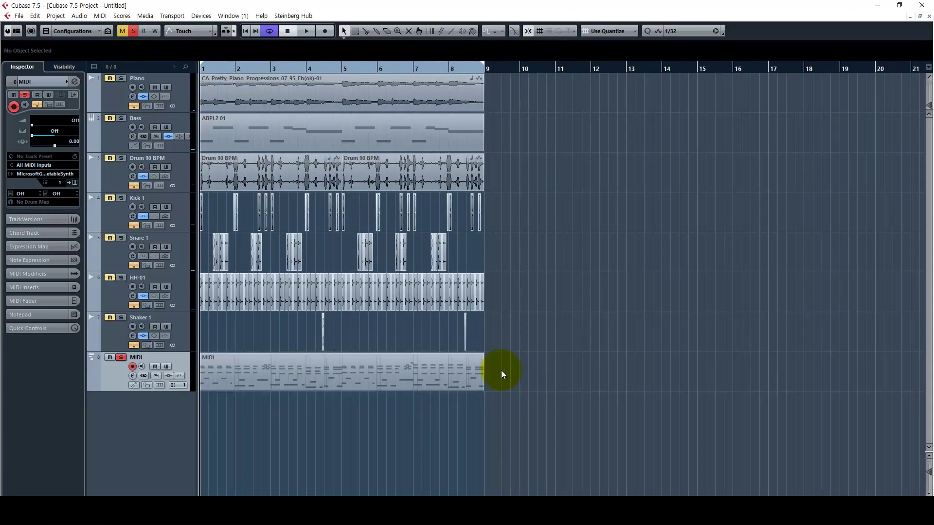
key("1")
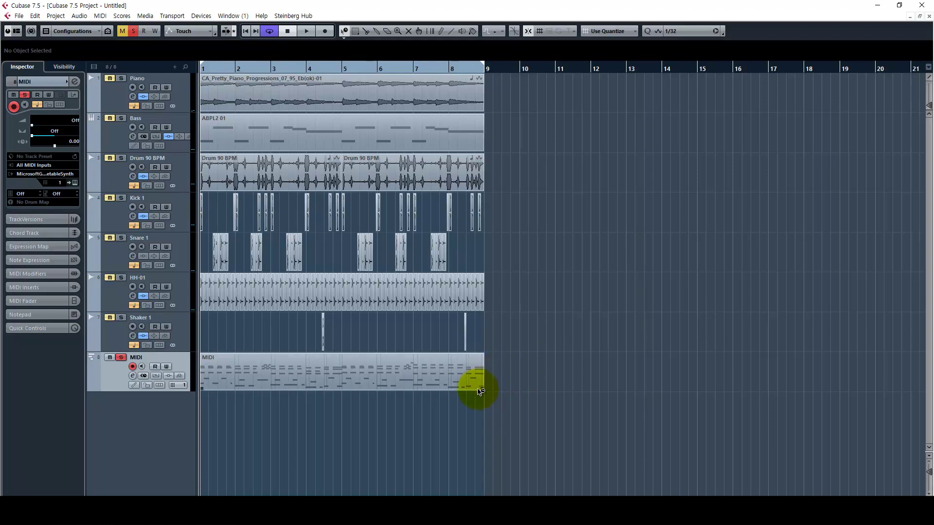
left_click_drag(481, 387, 599, 387)
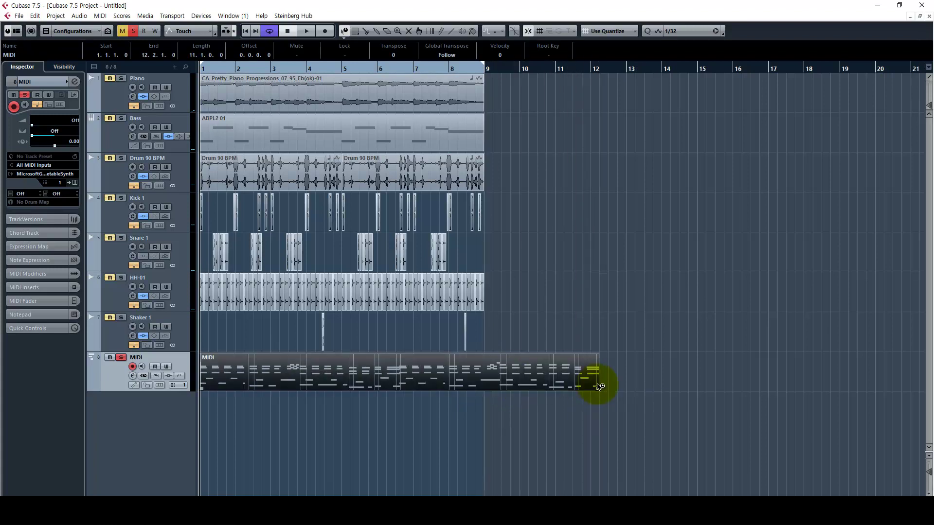
- Set the snap grid type to Bar and the quantize preset to 1/16
left_click(608, 31)
left_click(628, 45)
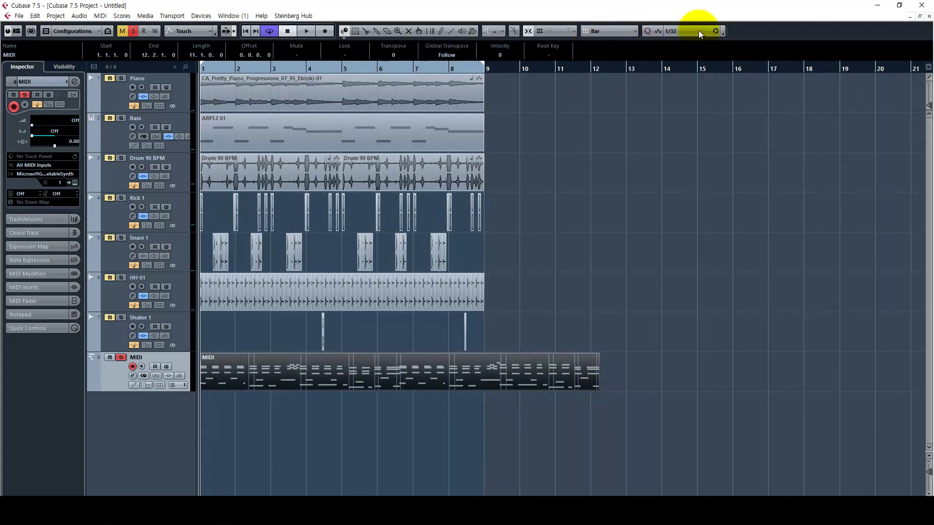
left_click(699, 31)
left_click(696, 88)
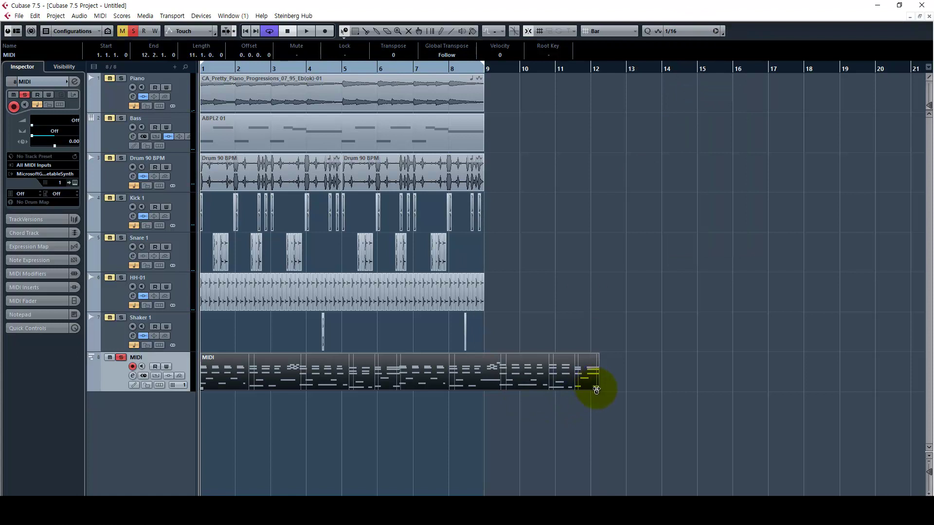
- Time-stretch the MIDI part's end to the start of bar 5, for a length of 4 bars, and play back its opening
left_click_drag(594, 386, 342, 387)
key("space")
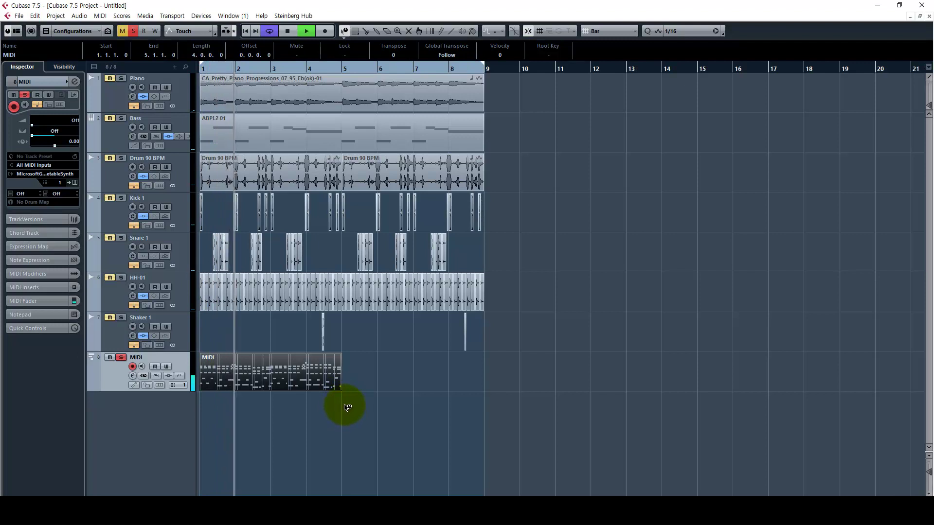
key("space")
- Time-stretch the MIDI part's end to the start of bar 9, for a length of 8 bars, and play back its opening
left_click_drag(340, 391, 484, 387)
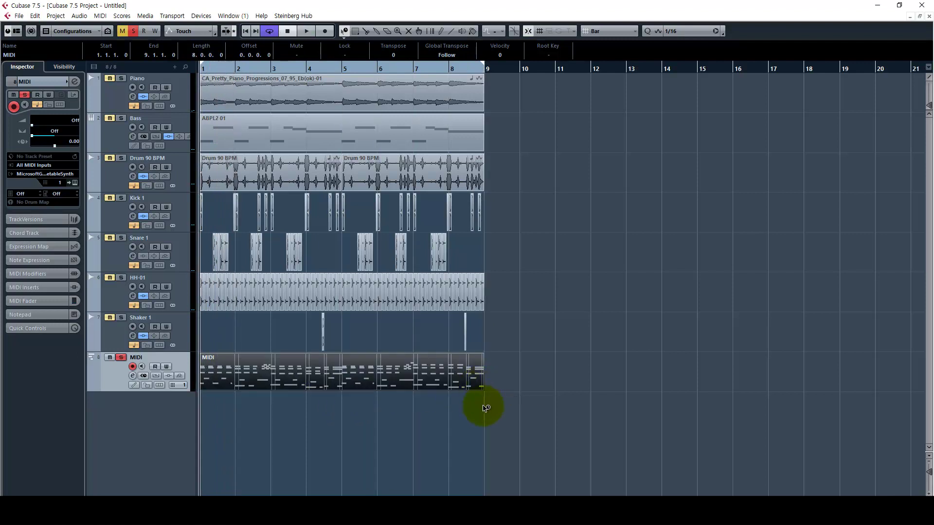
key("space")
key("g")
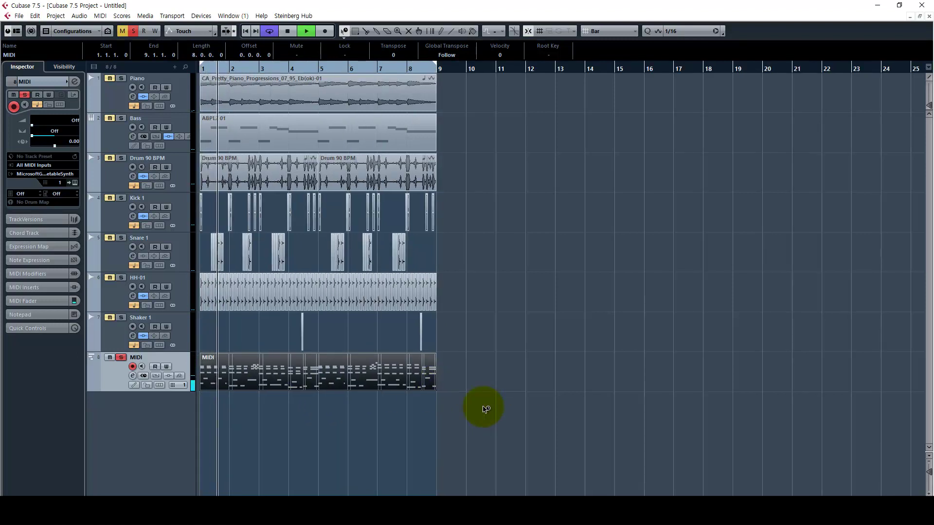
key("space")
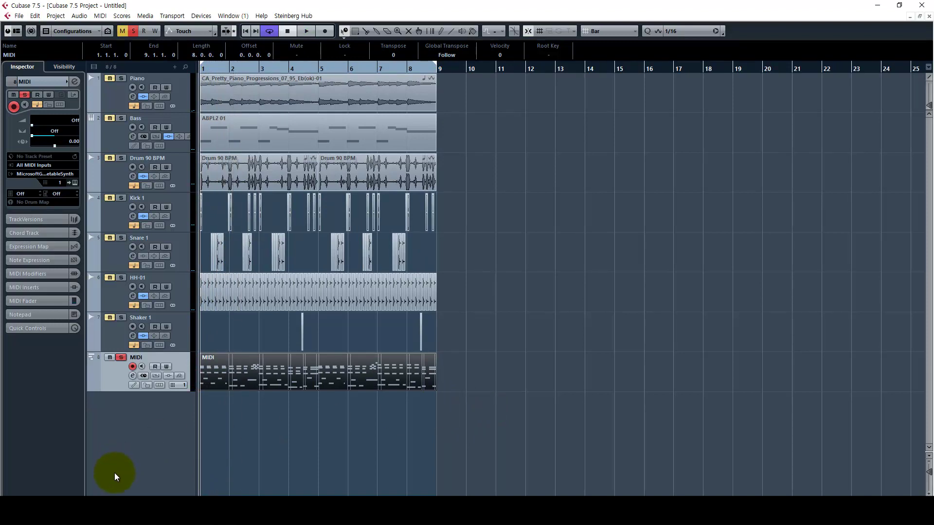
- Deselect the MIDI part and bring up the transport panel, placed over the empty area below the tracks
left_click(104, 511)
left_click(546, 8)
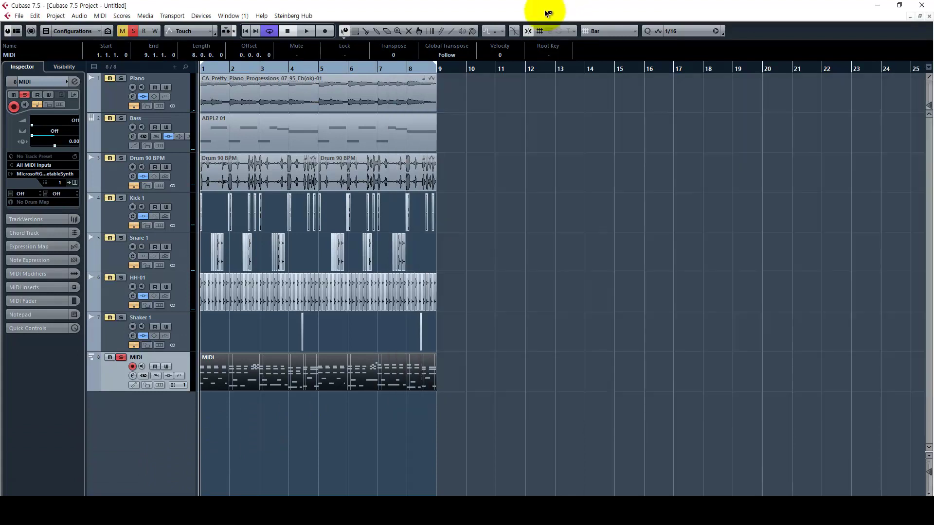
left_click(541, 321)
left_click_drag(350, 492, 312, 454)
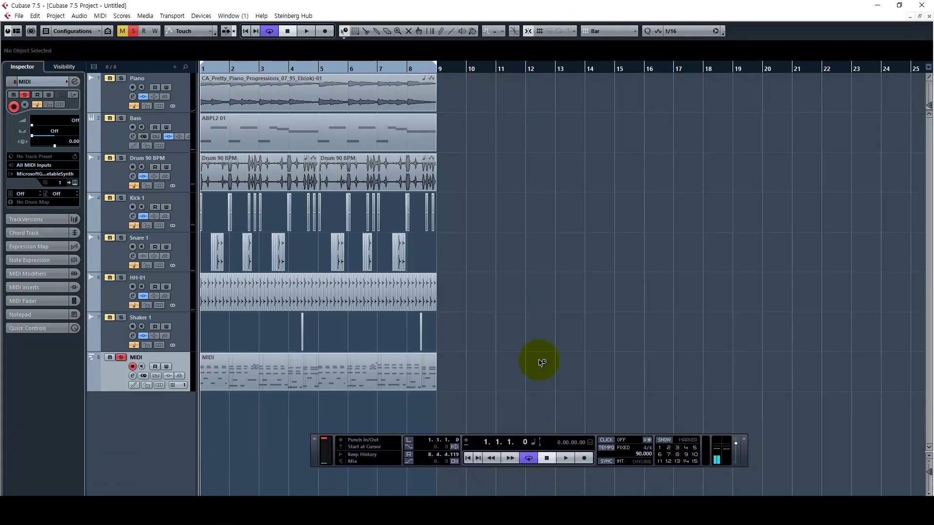
- Set the project tempo to 95 BPM and return it to 90 BPM, selecting the MIDI part between the two changes
double_click(641, 454)
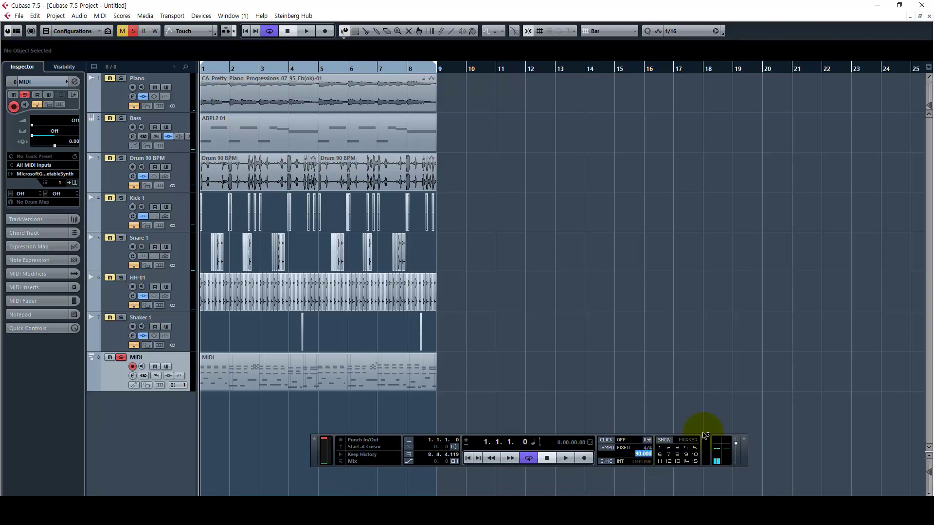
type("95")
key("Return")
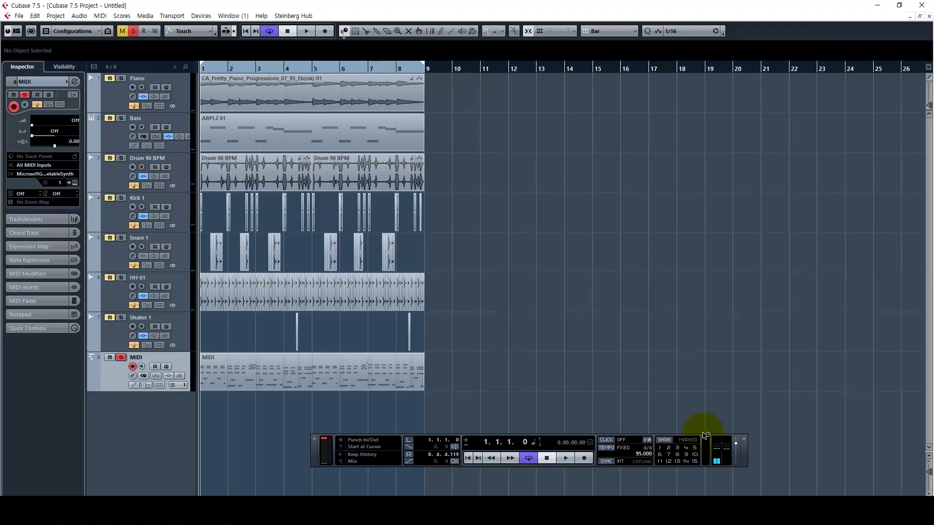
left_click(402, 375)
left_click(643, 454)
type("9")
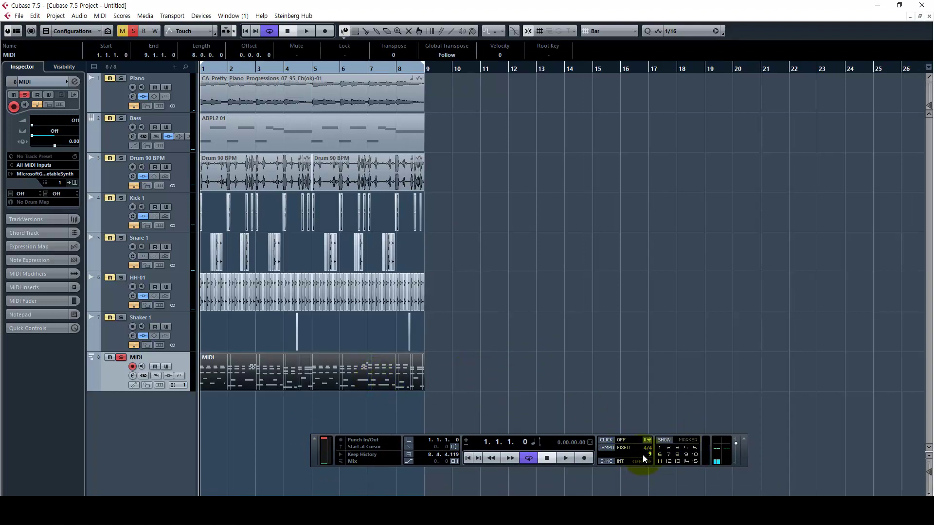
type("0")
key("Return")
- Switch the selection tool back to normal sizing and delete the MIDI track
right_click(537, 376)
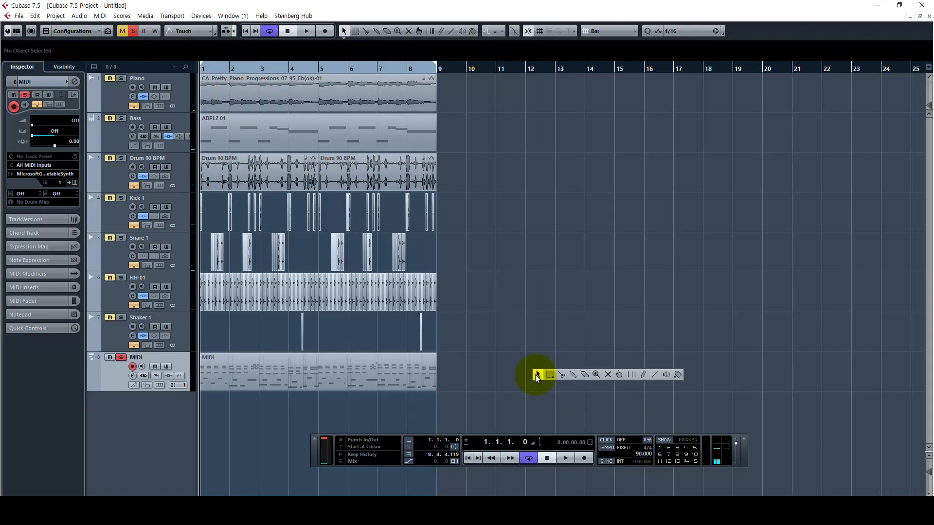
left_click(536, 374)
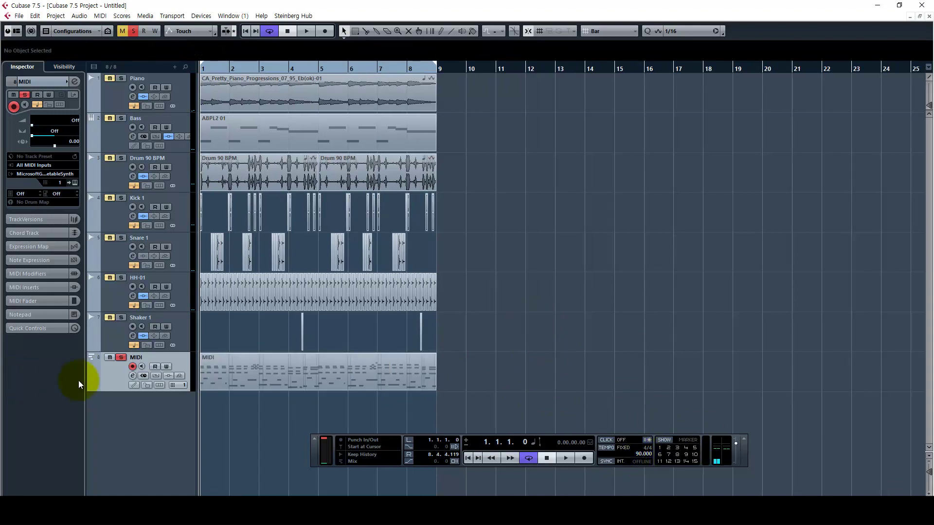
key("Delete")
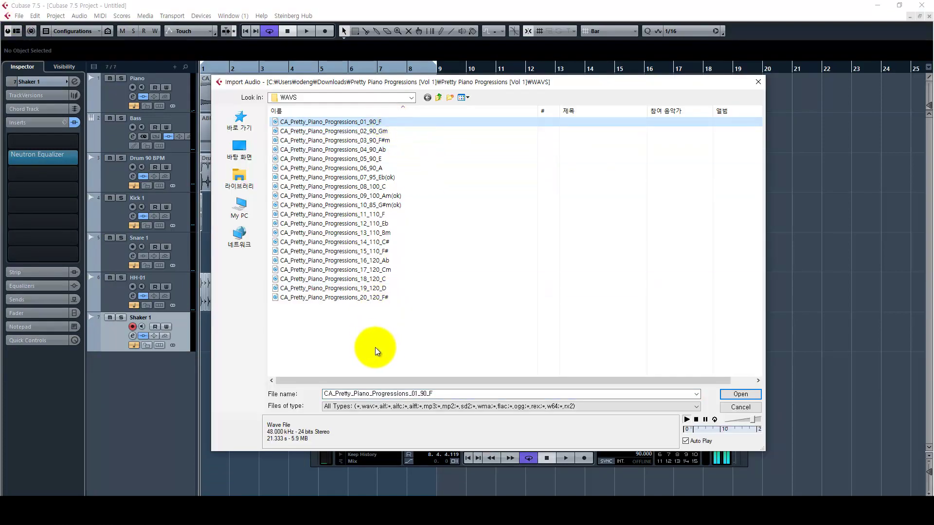
- Audition the WAVS loops 01_90_F, 02_90_Gm, 07_95_Eb(ok), 12_110_Eb and 14_110_C# of Pretty Piano Progressions in the audio import dialog
left_click(696, 419)
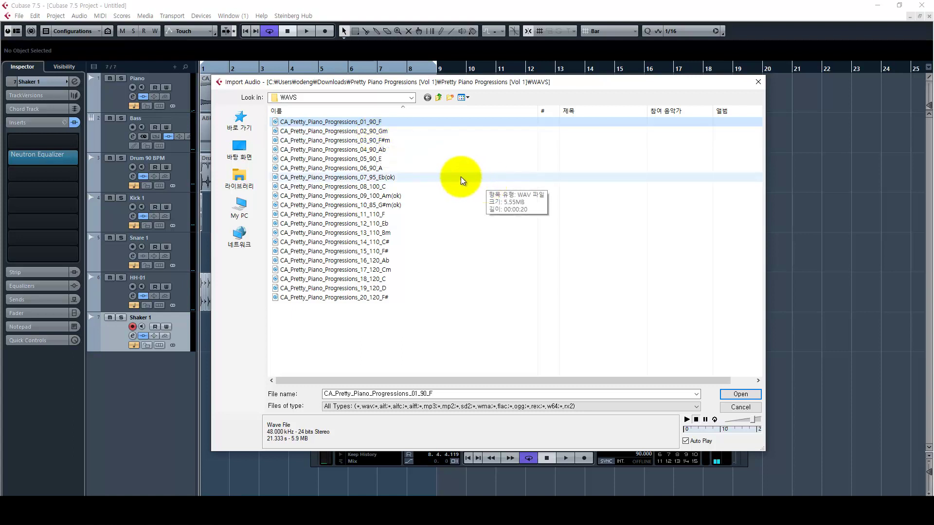
left_click(393, 130)
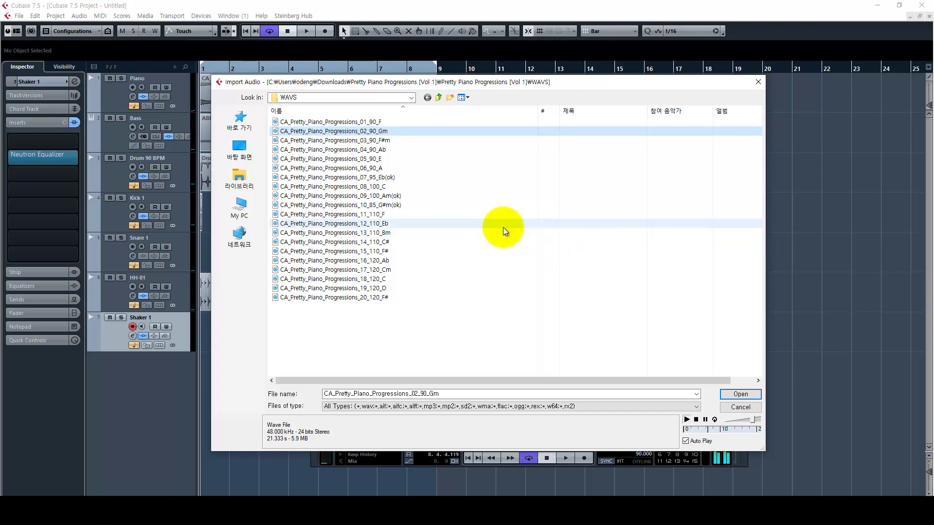
left_click(384, 178)
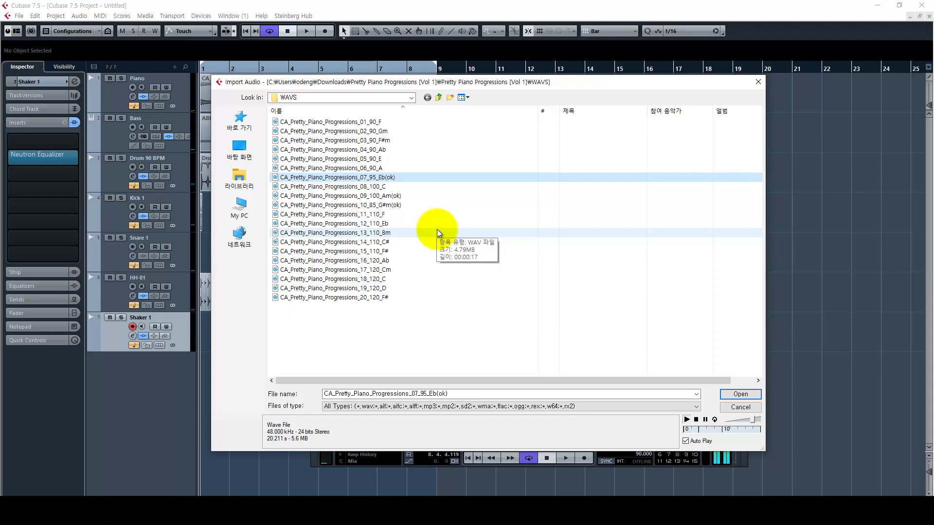
left_click(407, 222)
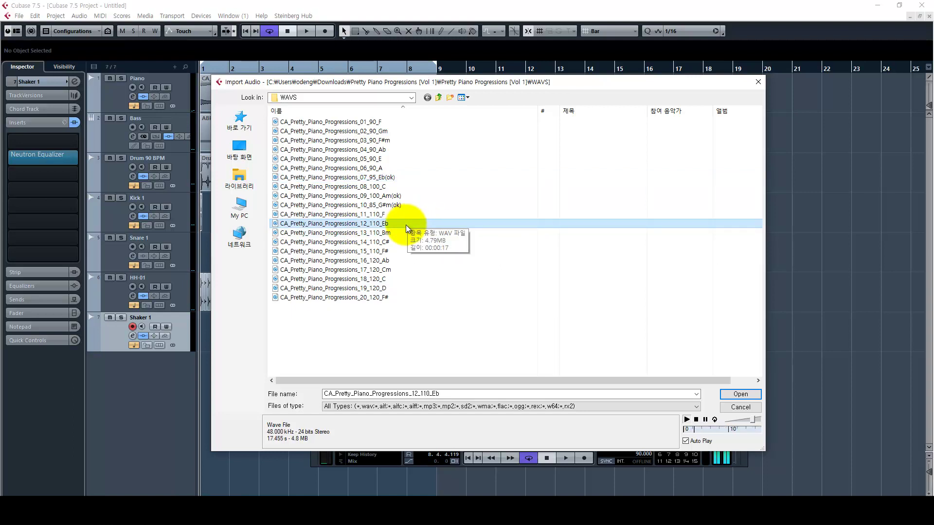
left_click(392, 241)
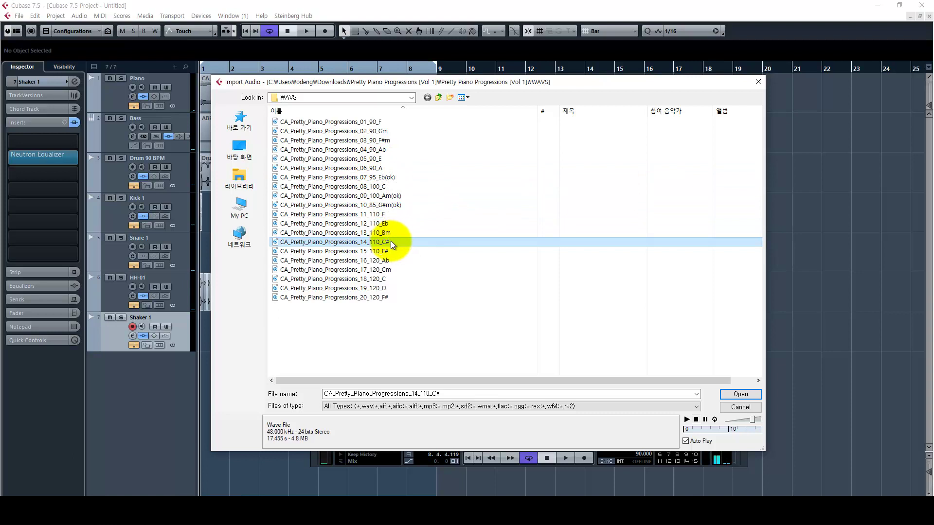
- Turn off Auto Play, preview the 16_120_Ab and 18_120_C loops, and close the audio import dialog without importing
left_click(686, 441)
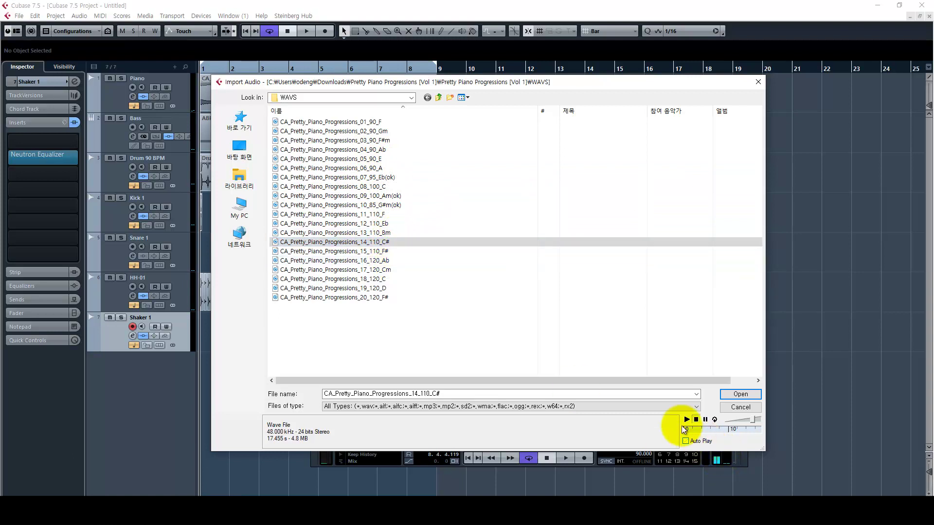
left_click(384, 260)
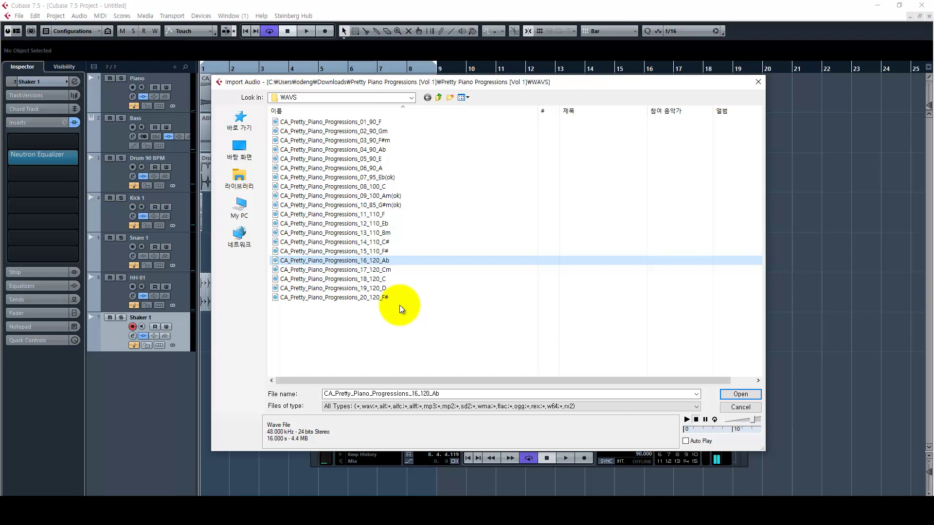
left_click(686, 419)
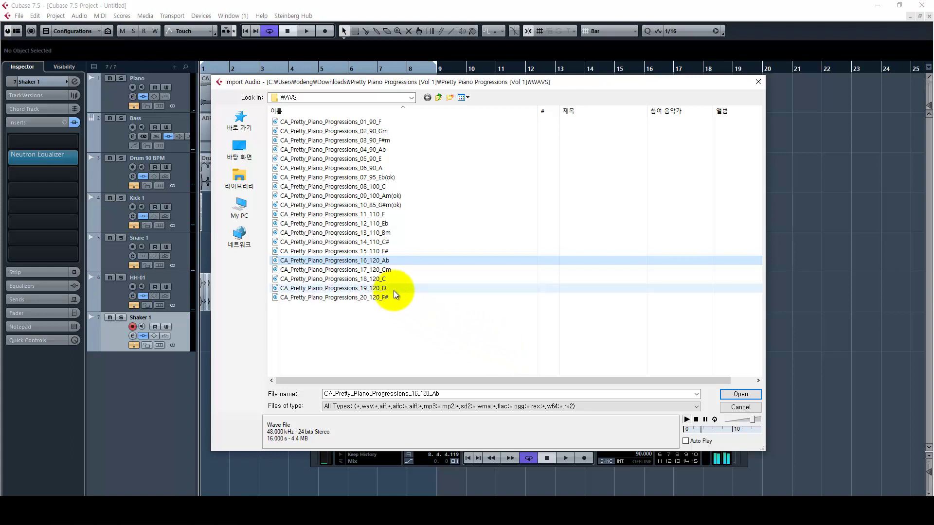
left_click(387, 279)
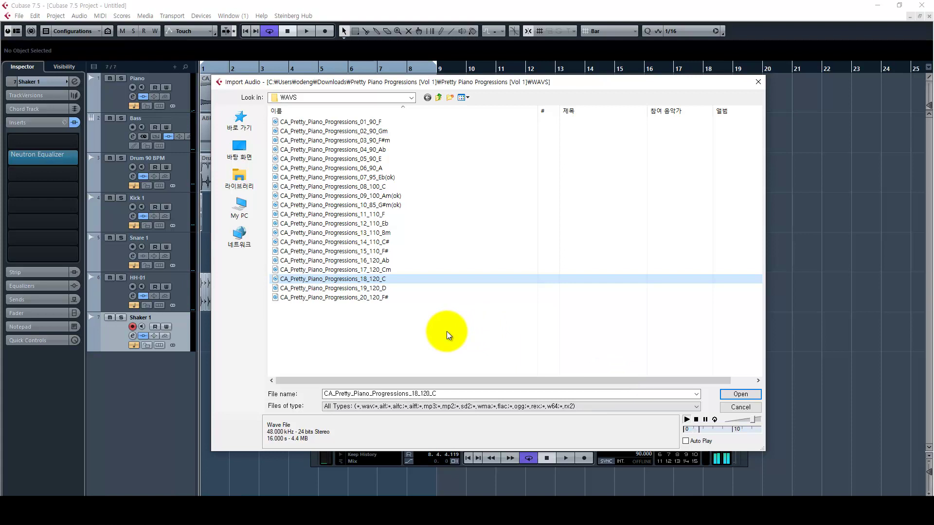
left_click(696, 421)
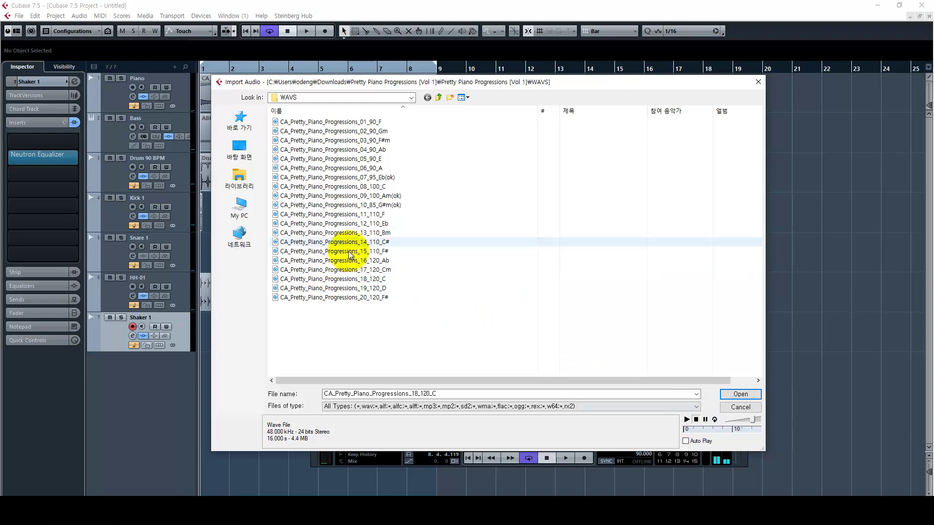
left_click(741, 407)
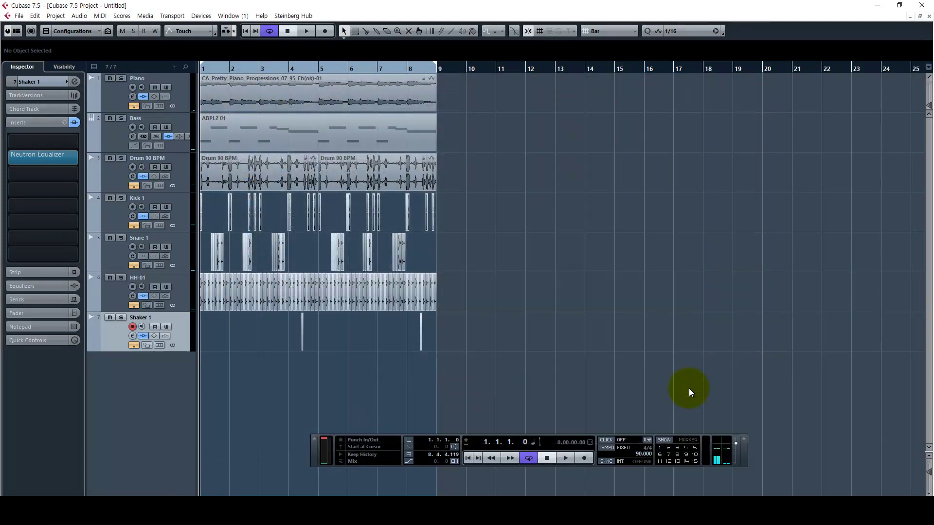
- Examine the CA_Pretty_Piano_Progressions_07_95_Eb(ok)-01 clip on the Piano track and play back the full arrangement from bar 1
key("h")
key("h")
left_click(212, 81)
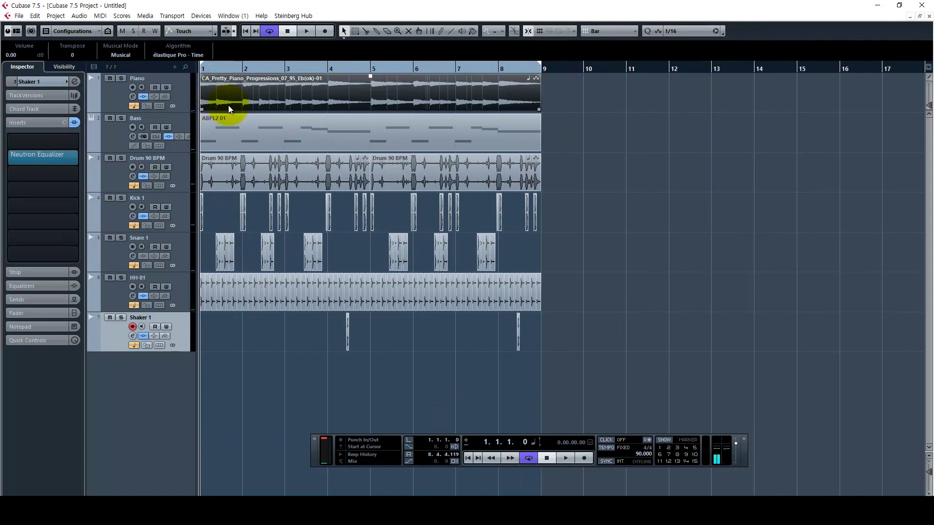
right_click(682, 287)
left_click(634, 256)
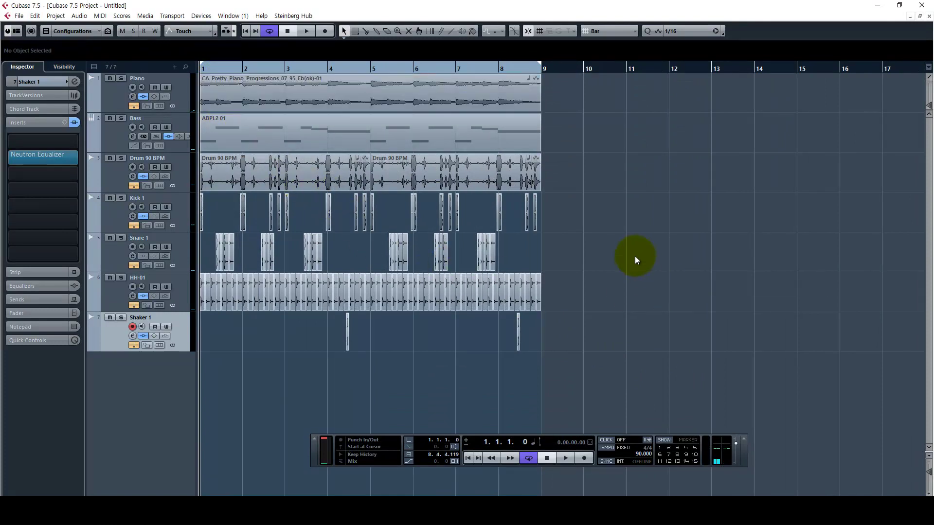
left_click(302, 89)
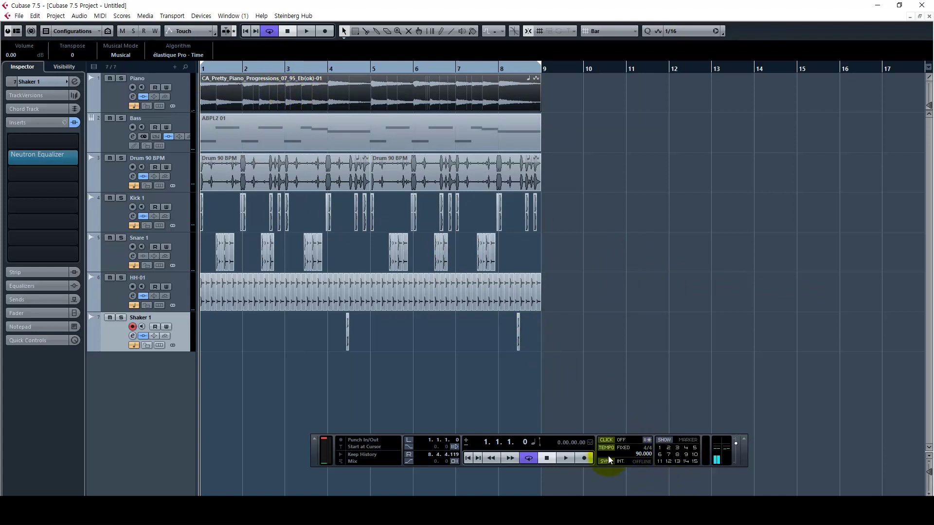
left_click(599, 272)
key("space")
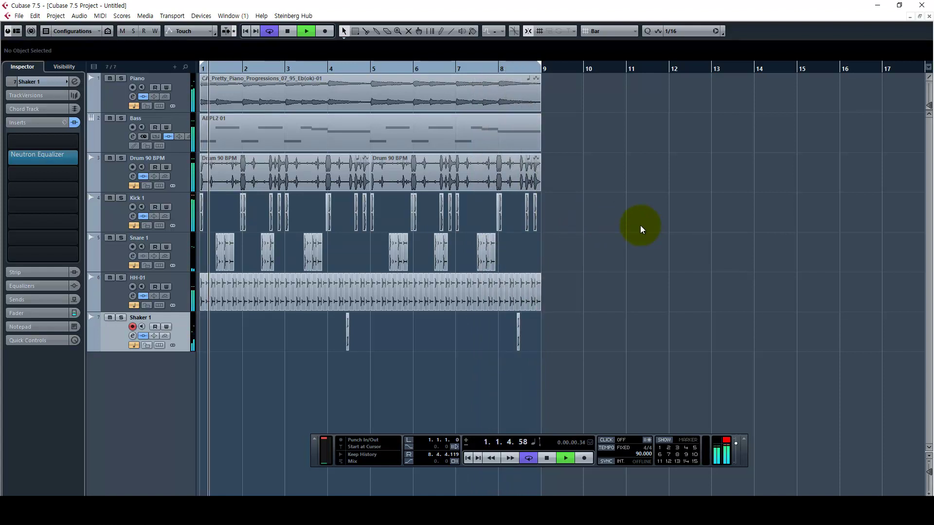
key("space")
- Solo the Piano track and increase its height to enlarge the waveform of its piano loop
key("h")
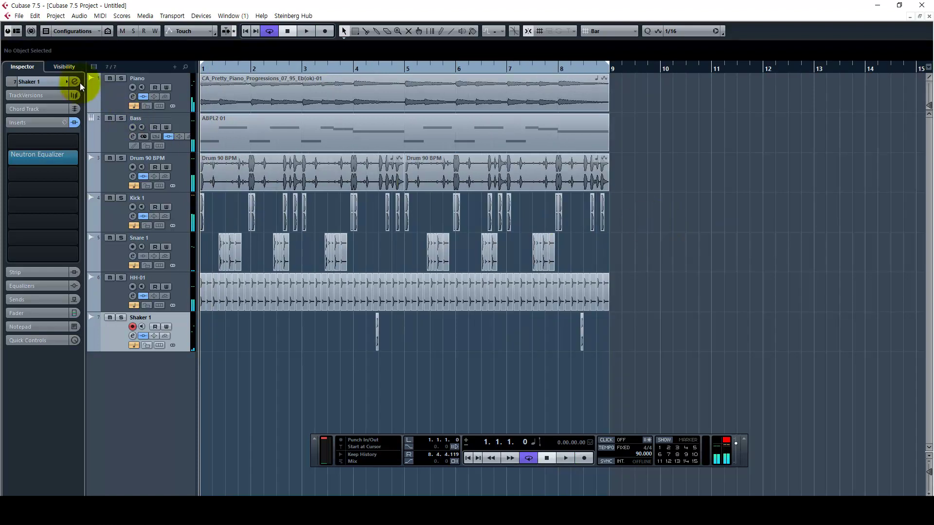
left_click(122, 91)
key("s")
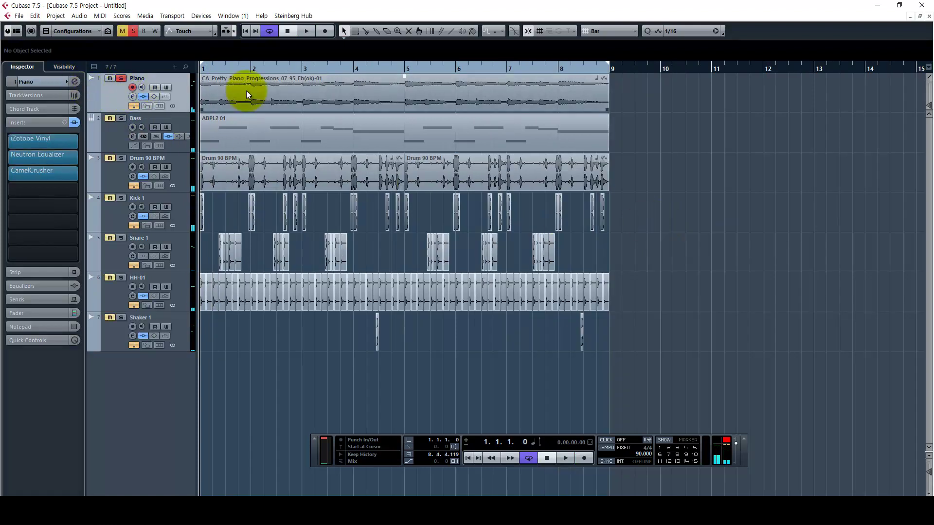
left_click(277, 94)
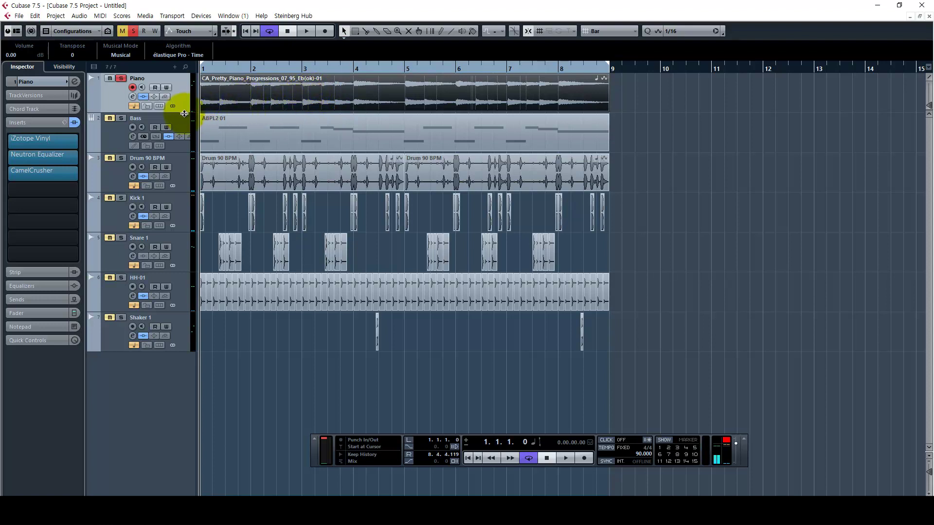
left_click_drag(185, 113, 184, 142)
left_click(674, 162)
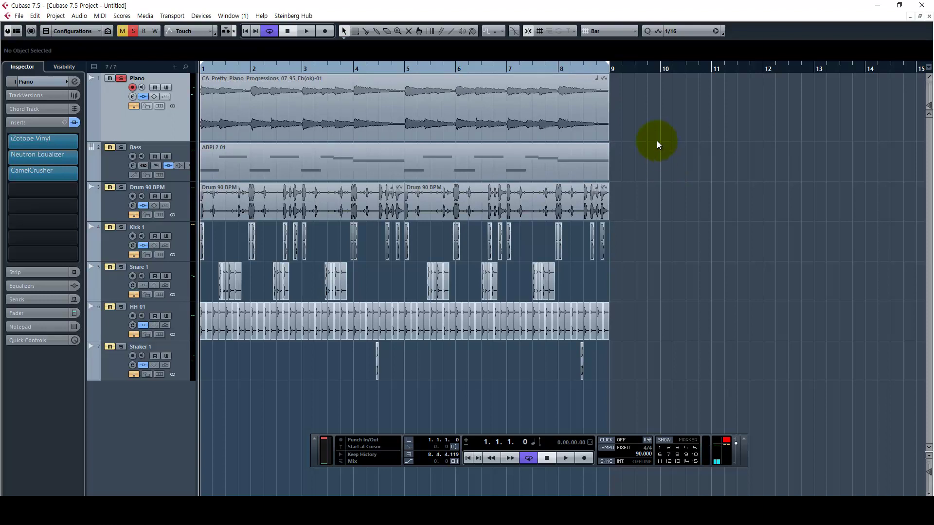
left_click(545, 117)
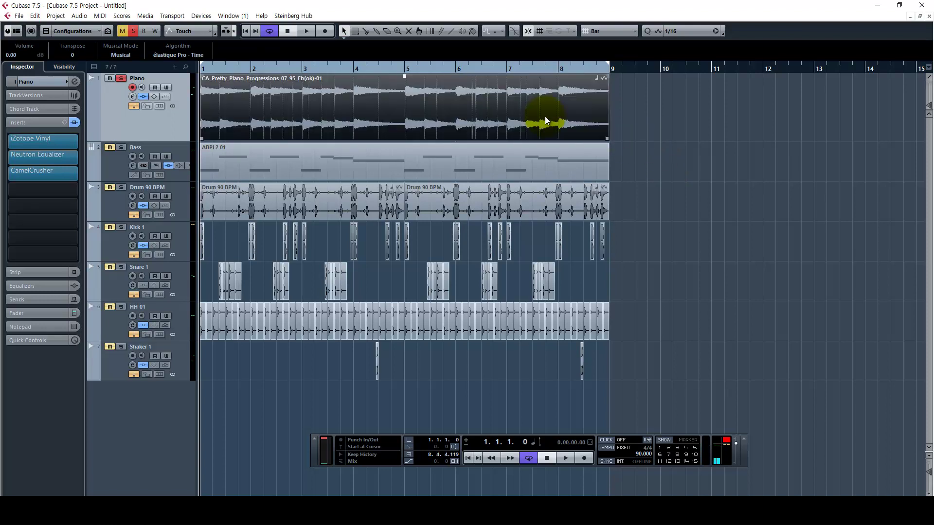
left_click(491, 210)
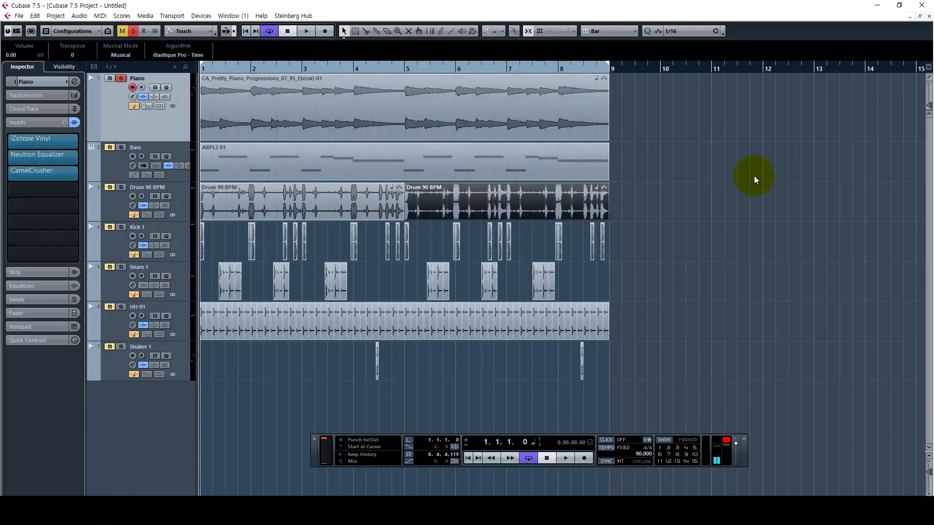
- Raise the project tempo to 95 BPM, solo the Drum 90 BPM track, and audition it without the piano
left_click(730, 177)
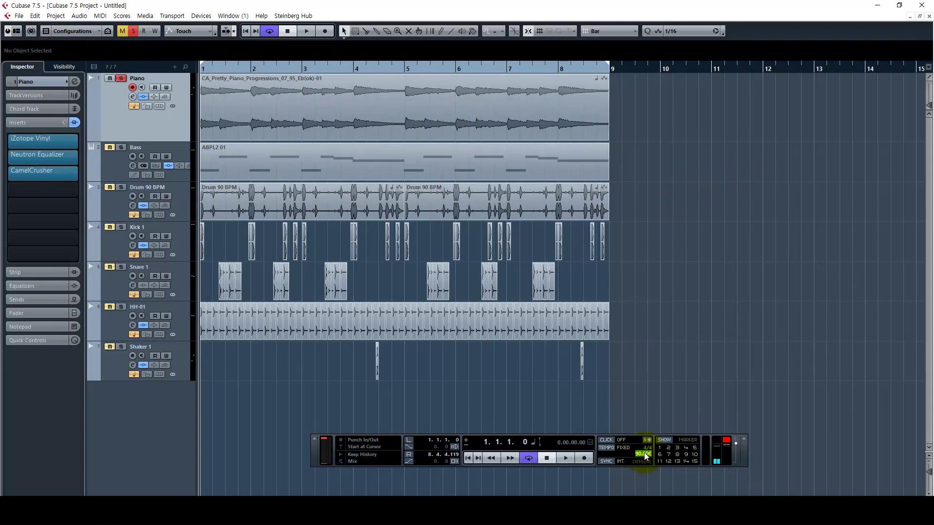
scroll(644, 452, "up", 5)
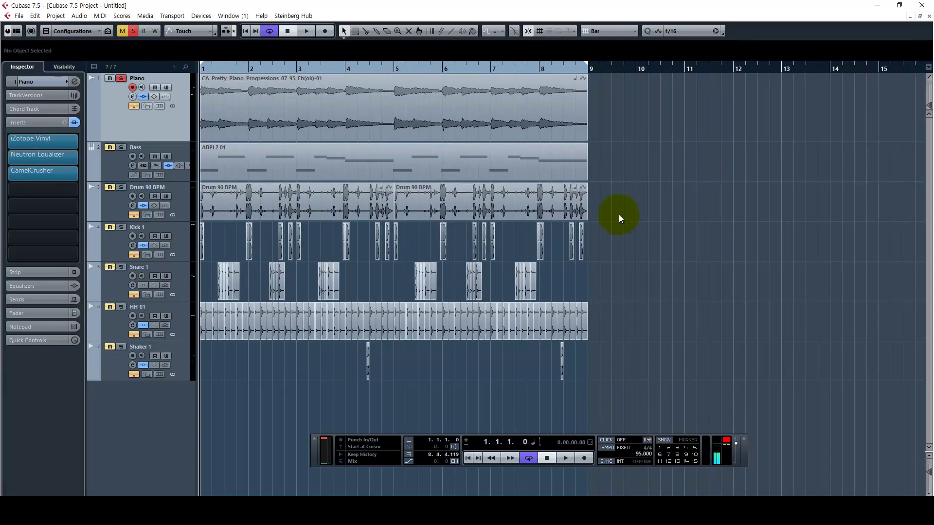
left_click_drag(618, 215, 228, 183)
left_click(108, 210)
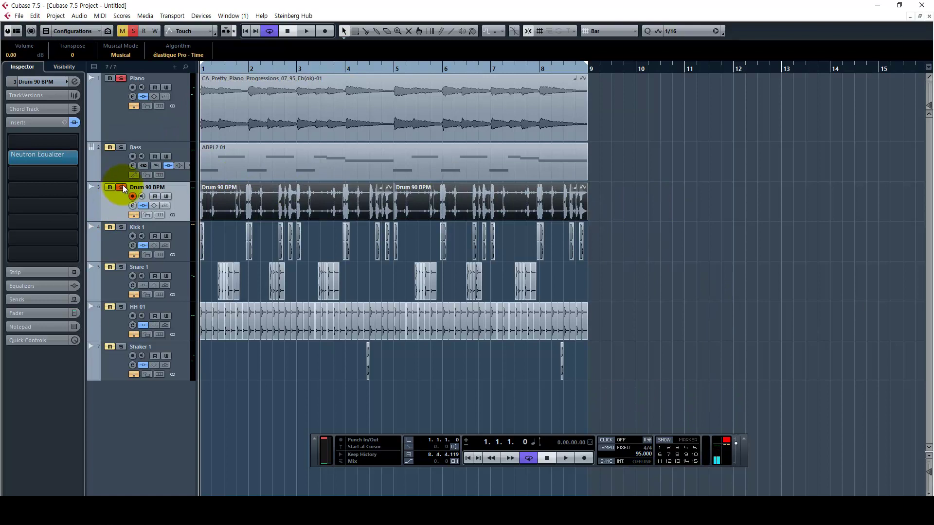
key("space")
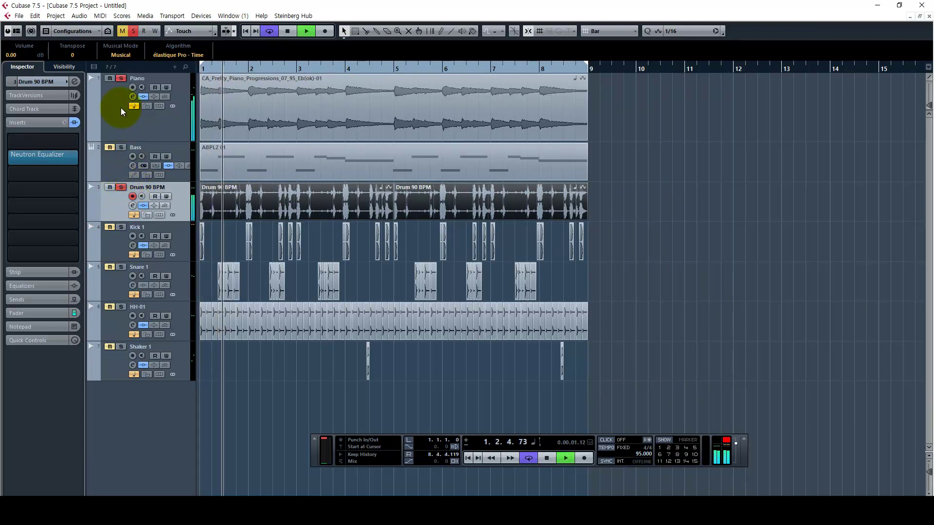
left_click(121, 78)
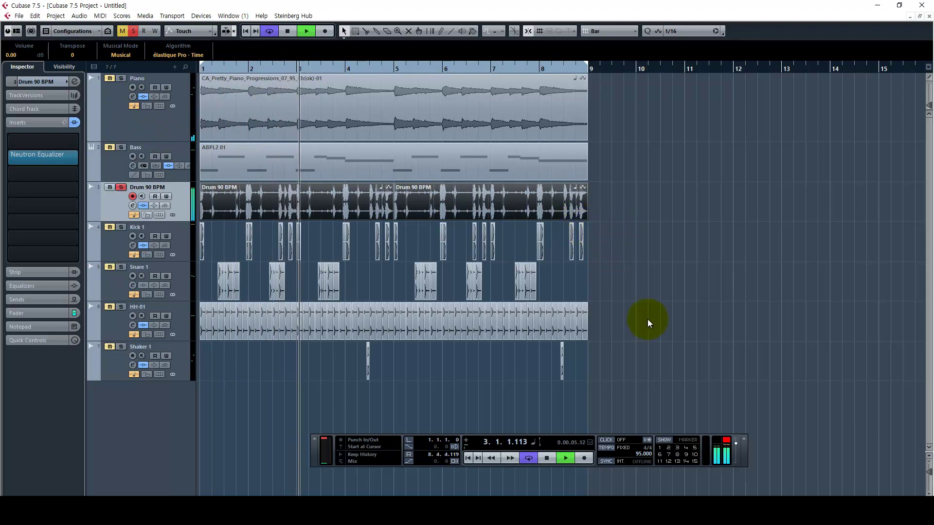
key("space")
- Set the project tempo to 90 BPM and play the soloed Drum 90 BPM track from bar 1
double_click(643, 454)
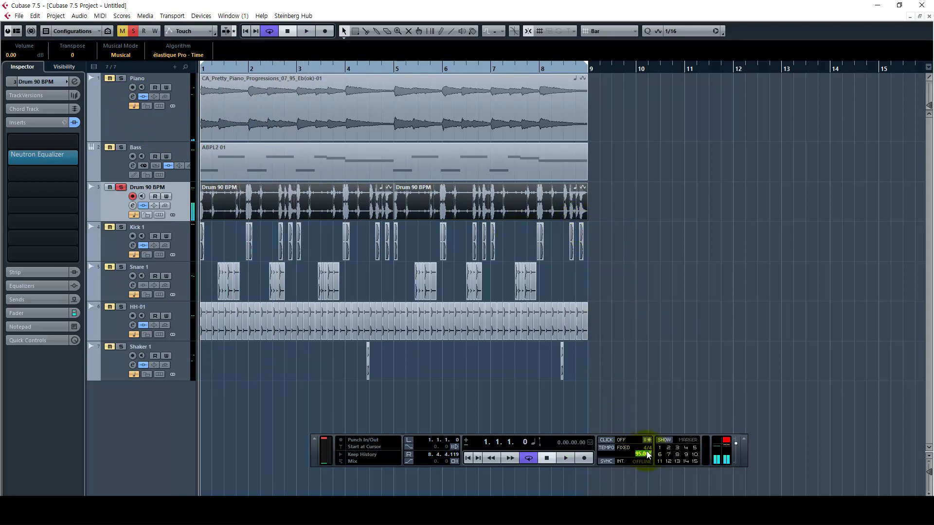
type("90")
key("Return")
left_click(708, 270)
key("space")
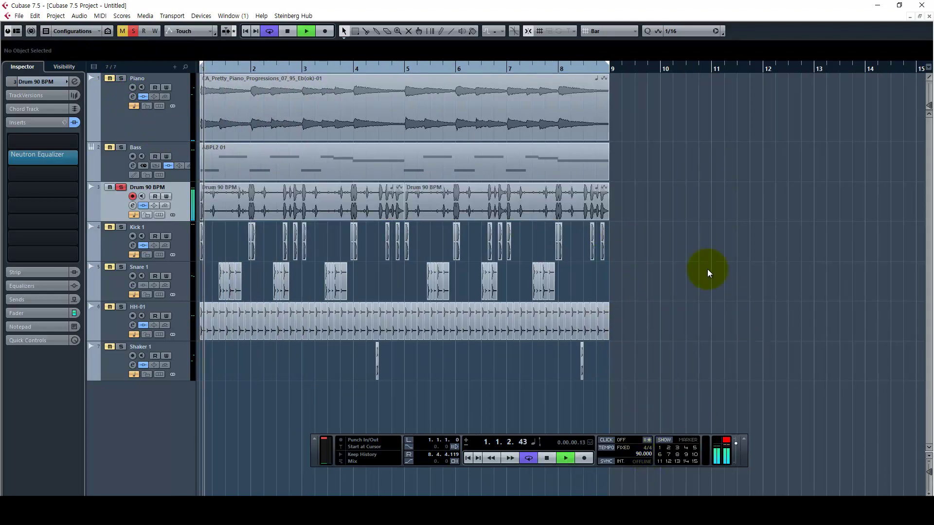
right_click(705, 269)
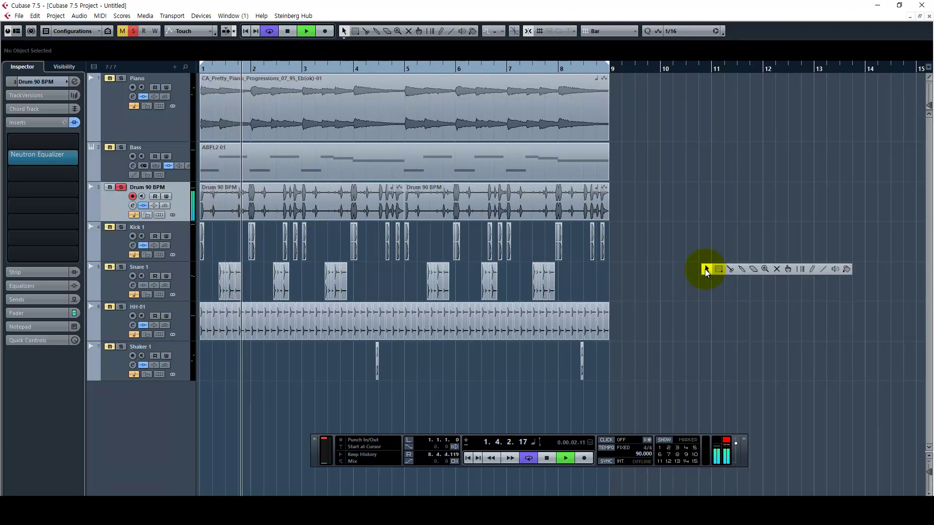
key("space")
- Solo only the Piano track, unsolo the Drum 90 BPM track, and play from bar 1
left_click(148, 131)
left_click(119, 198)
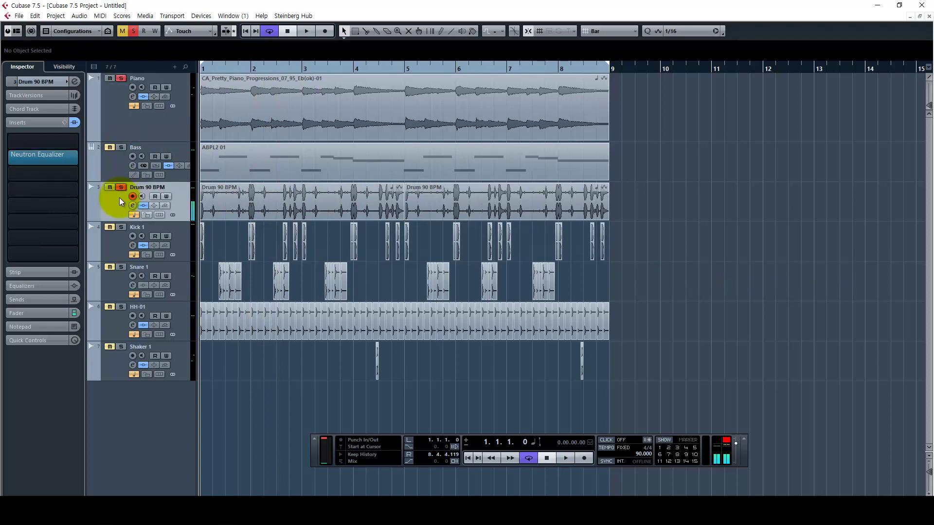
left_click(141, 130)
key("space")
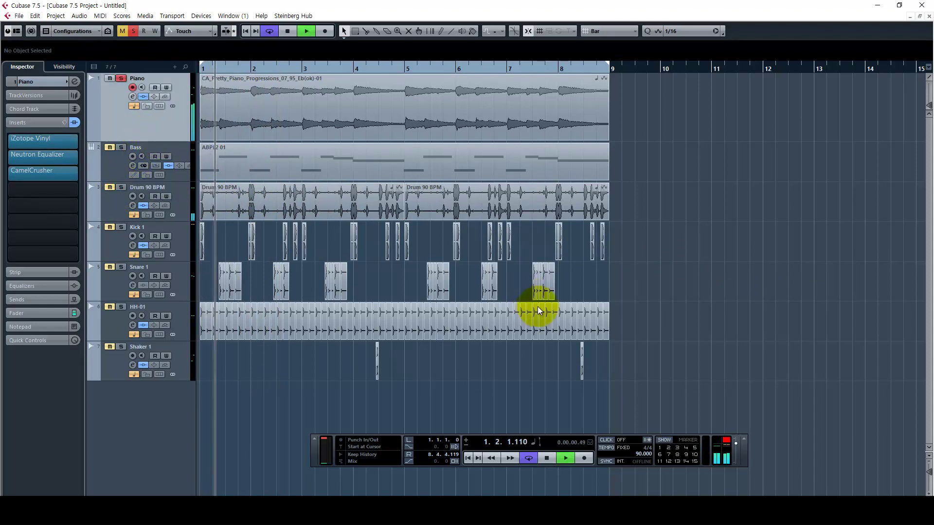
- Set the project tempo to 95 BPM while the soloed piano loop plays
double_click(643, 454)
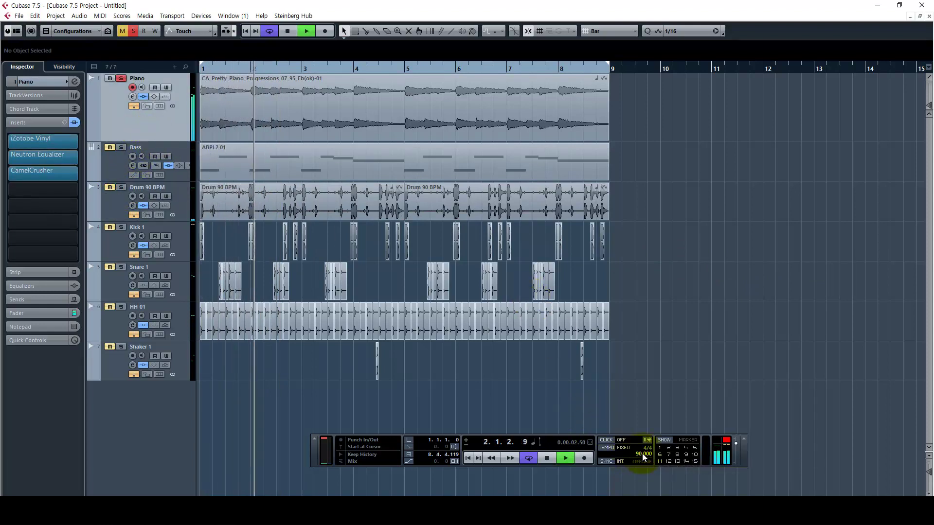
type("95")
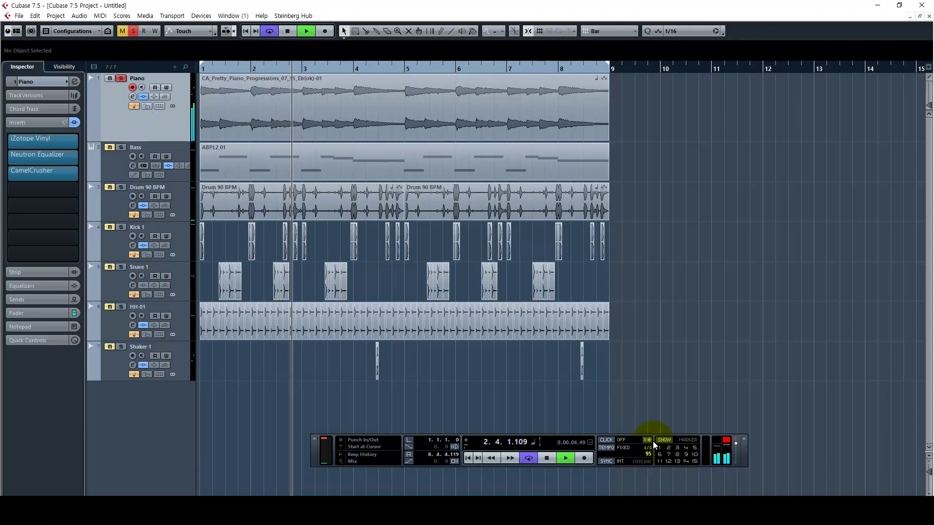
key("Return")
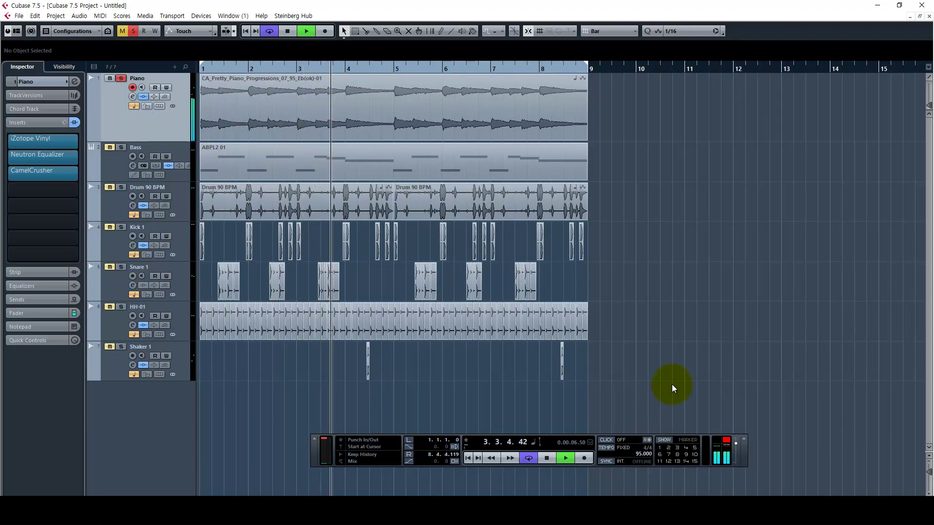
- Set the project tempo to 90 BPM during playback, listen to the stretched piano loop, and stop playback
left_click(642, 454)
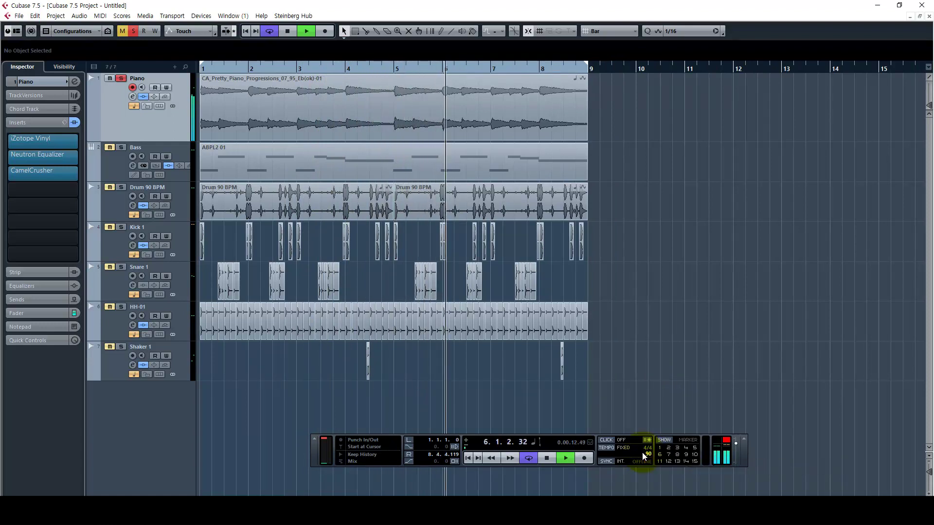
type("90")
key("Return")
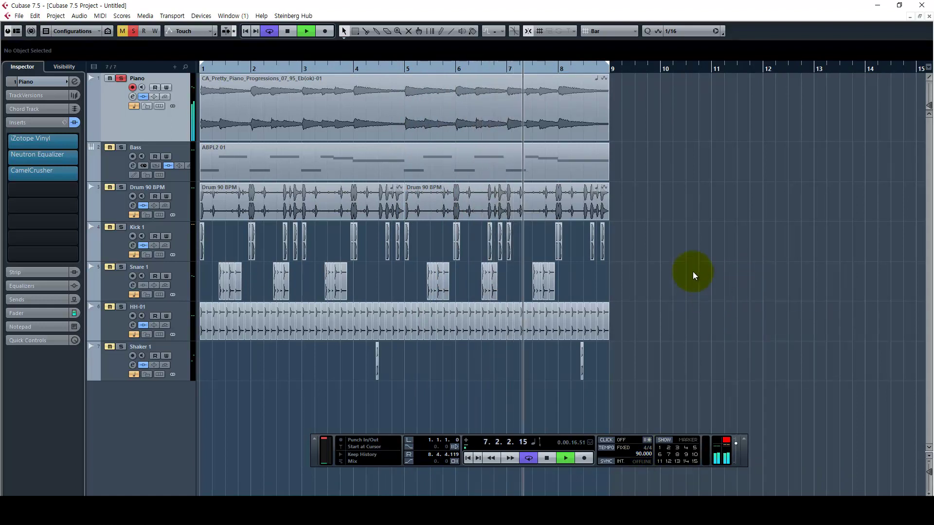
right_click(695, 302)
left_click(695, 300)
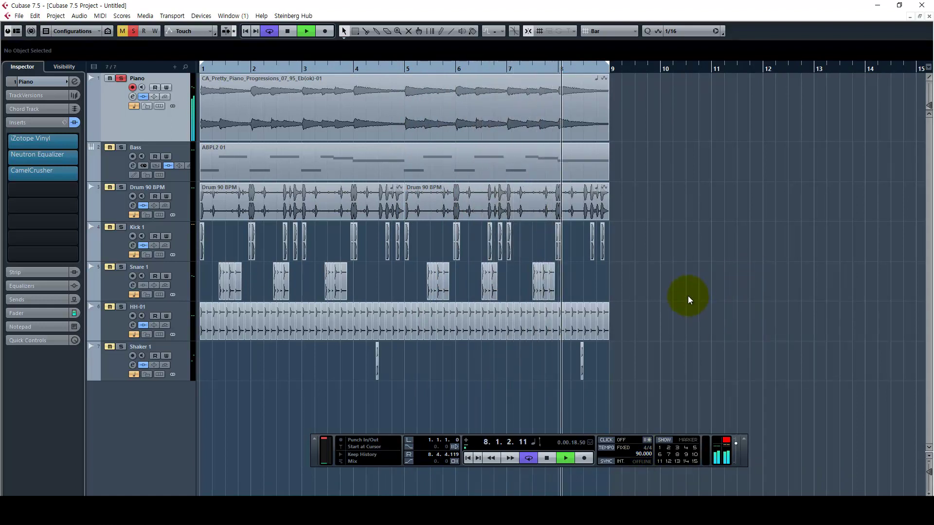
key("space")
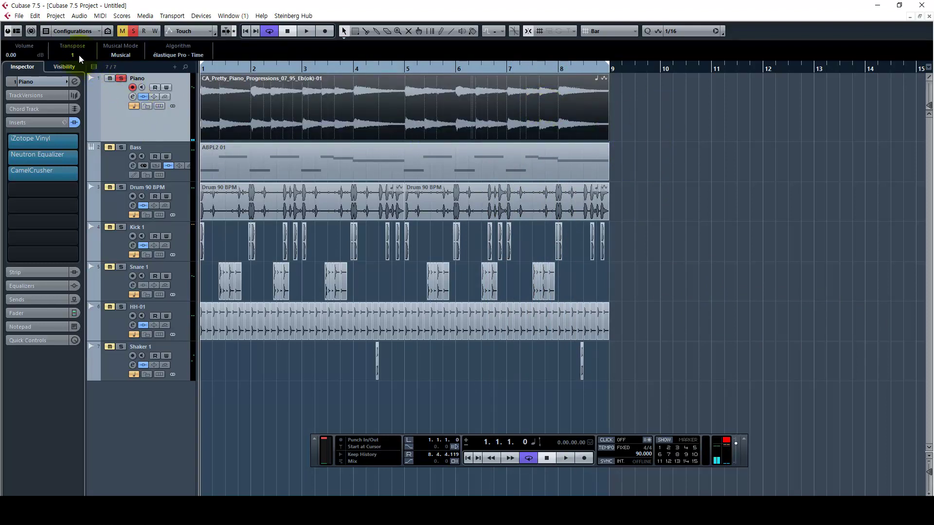
- Audition the Piano track's clip transposed by 1, 2 and 4, and reset its transpose value to 0
key("space")
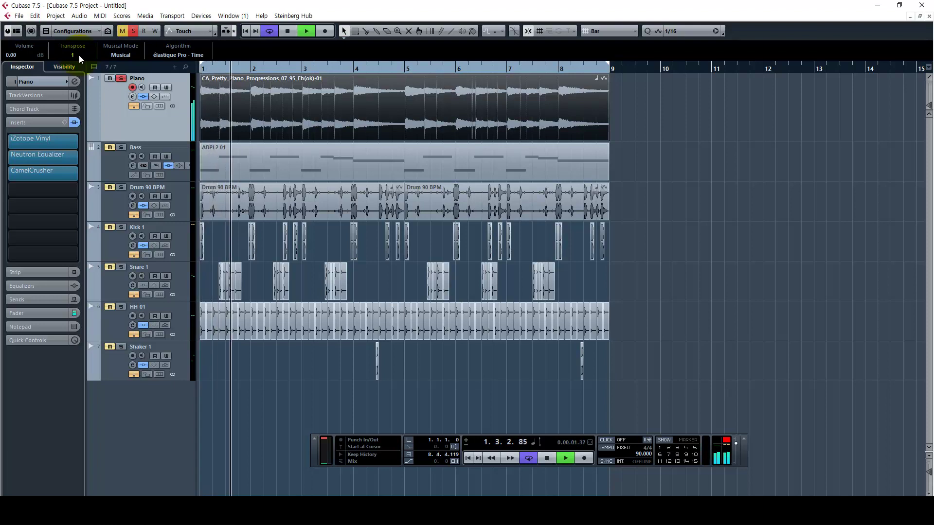
scroll(79, 54, "up", 1)
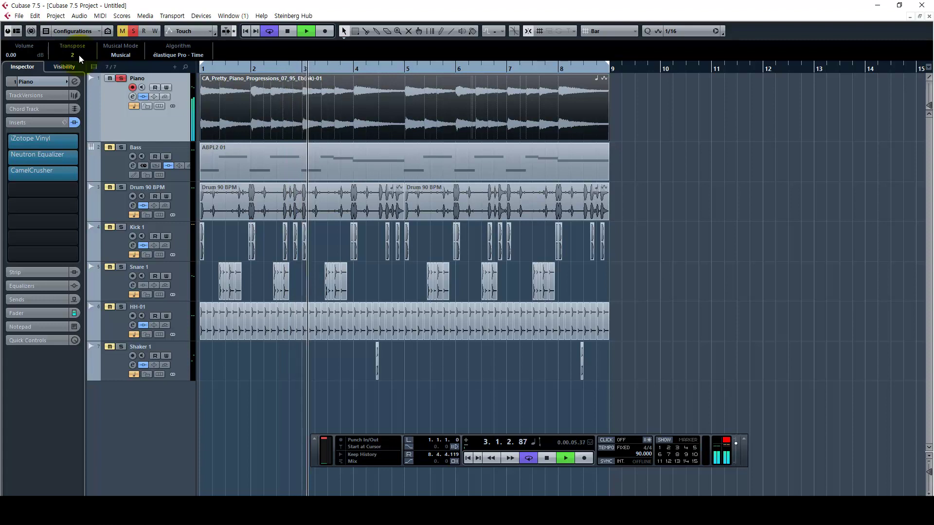
scroll(79, 55, "up", 2)
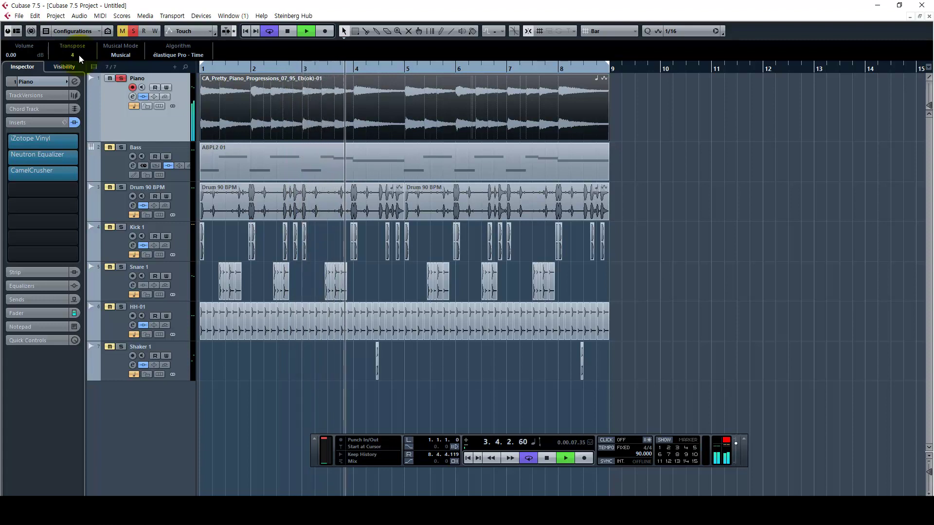
key("space")
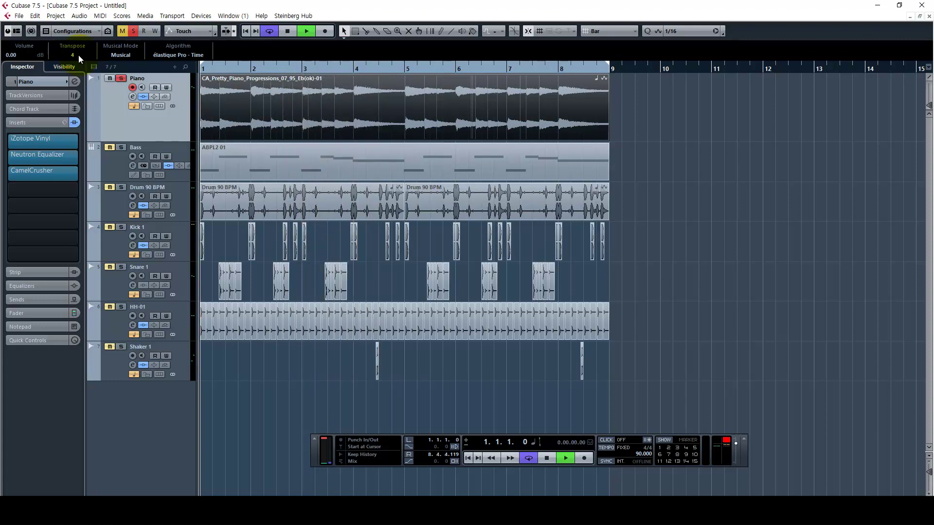
key("space")
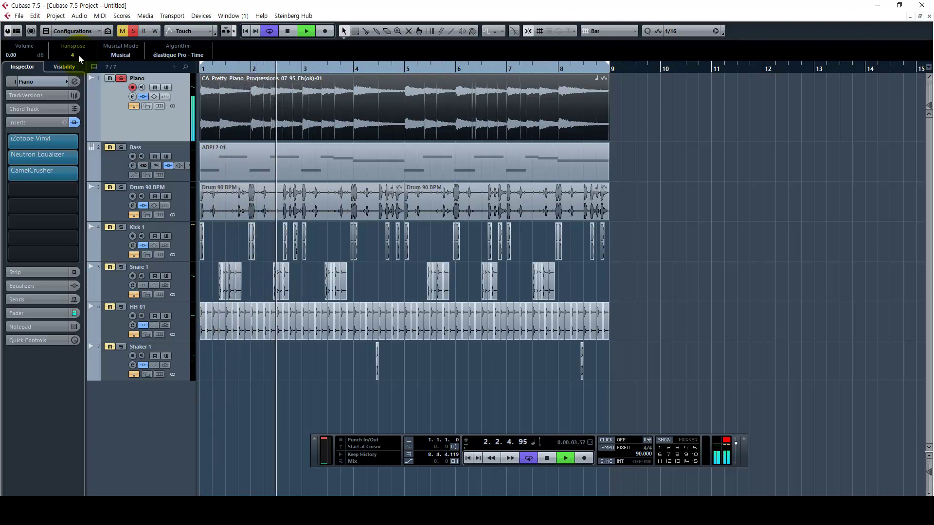
scroll(78, 55, "down", 4)
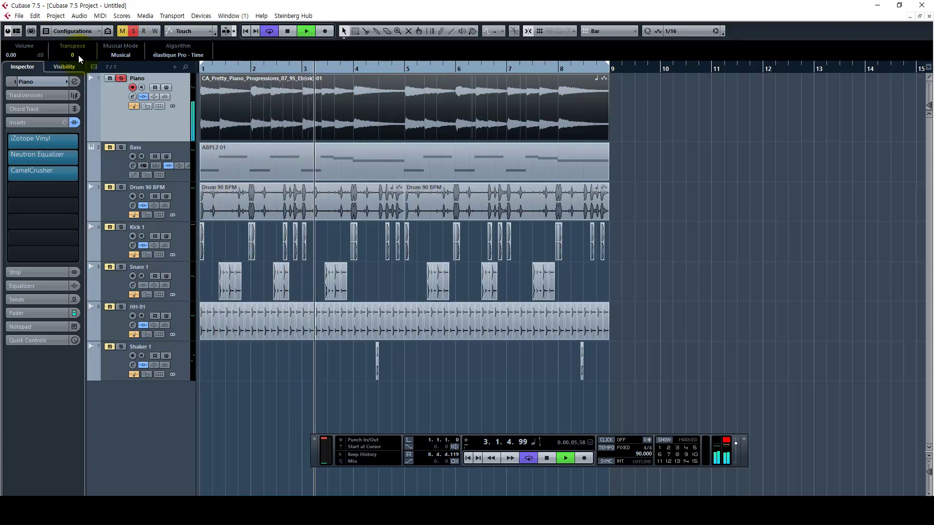
left_click(429, 30)
left_click(699, 178)
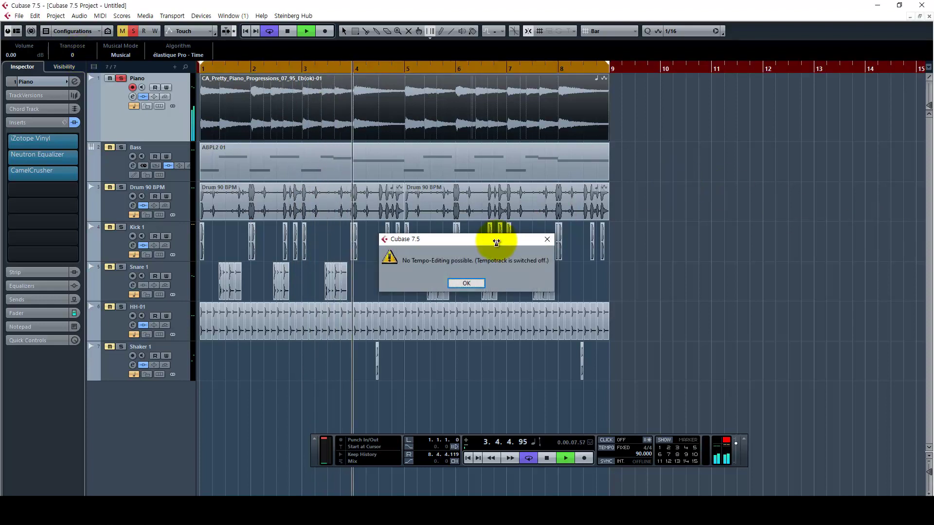
left_click(547, 239)
key("1")
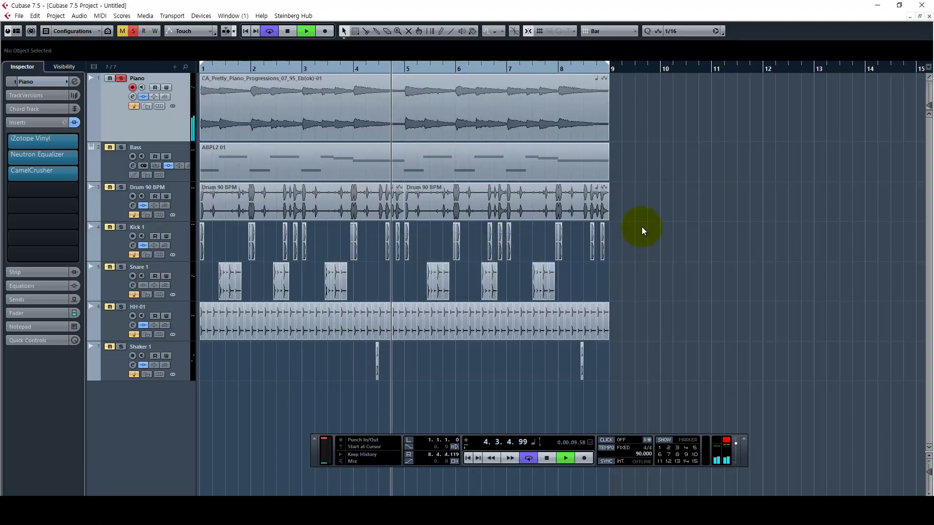
- Stop playback and open the Piano track's iZotope Vinyl, Neutron Equalizer and CamelCrusher inserts to view their settings
key("space")
left_click(57, 140)
left_click(61, 156)
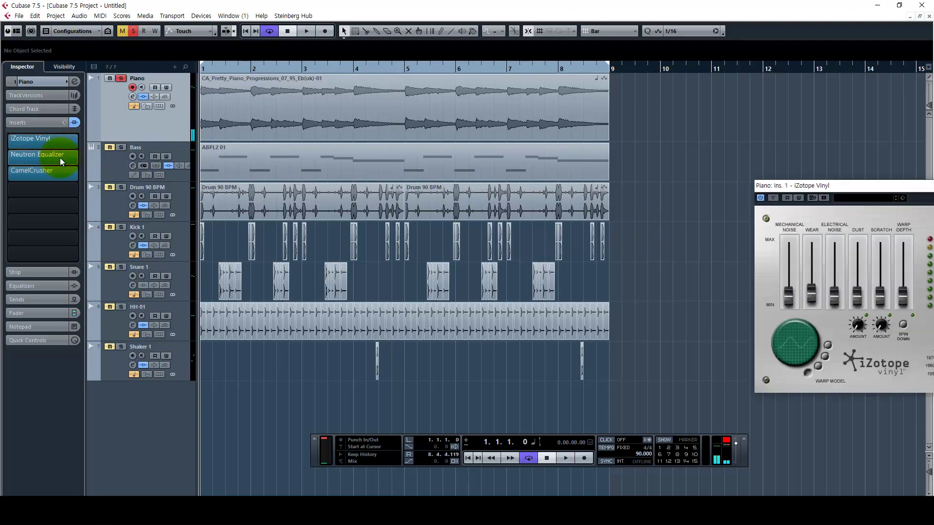
left_click(64, 171)
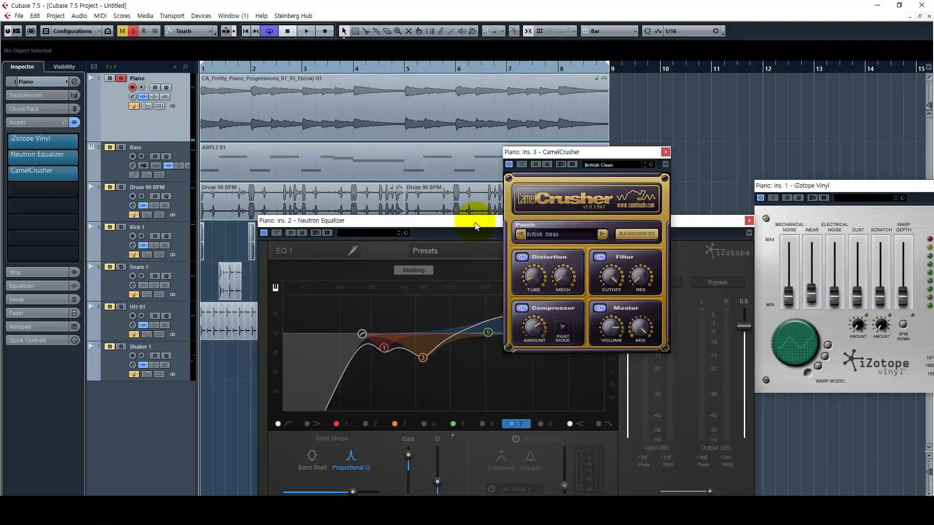
- Close and deactivate the Piano track's Neutron Equalizer and CamelCrusher inserts, keeping the iZotope Vinyl window open over the arrangement
left_click_drag(470, 219, 469, 164)
left_click_drag(812, 189, 262, 180)
left_click_drag(676, 171, 853, 185)
left_click(666, 152)
left_click(867, 181)
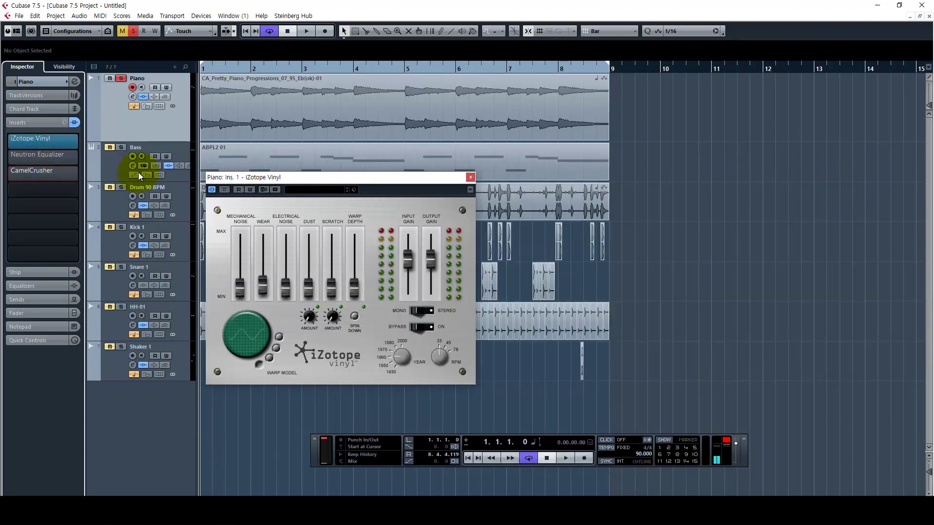
left_click_drag(271, 184, 390, 187)
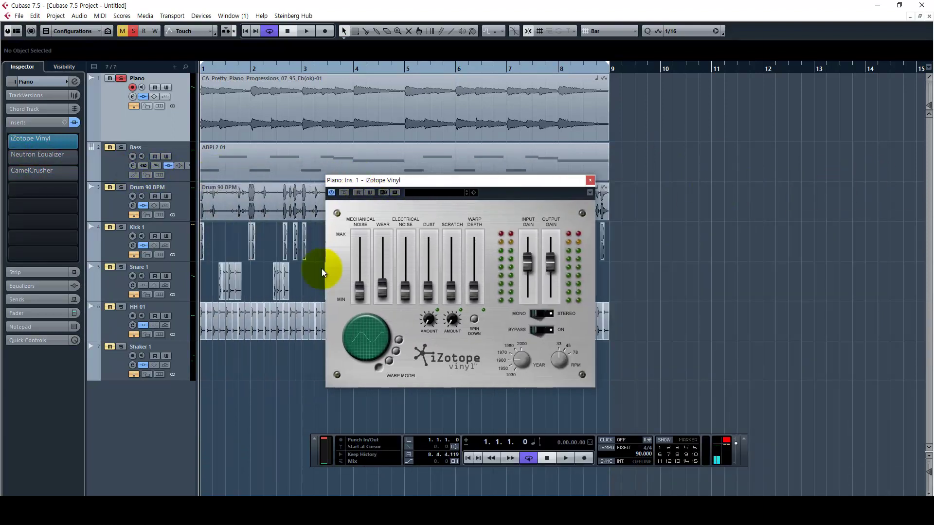
- Bypass the iZotope Vinyl insert on the Piano track and play the unprocessed piano loop
left_click(343, 193)
key("space")
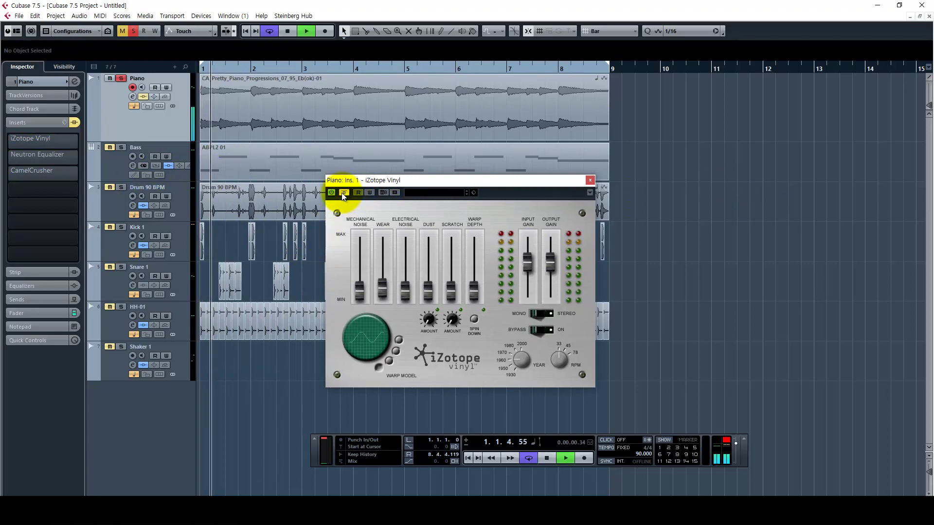
left_click_drag(363, 181, 503, 181)
- Raise the Piano channel's fader in the MixConsole and return to the iZotope Vinyl window
key("F3")
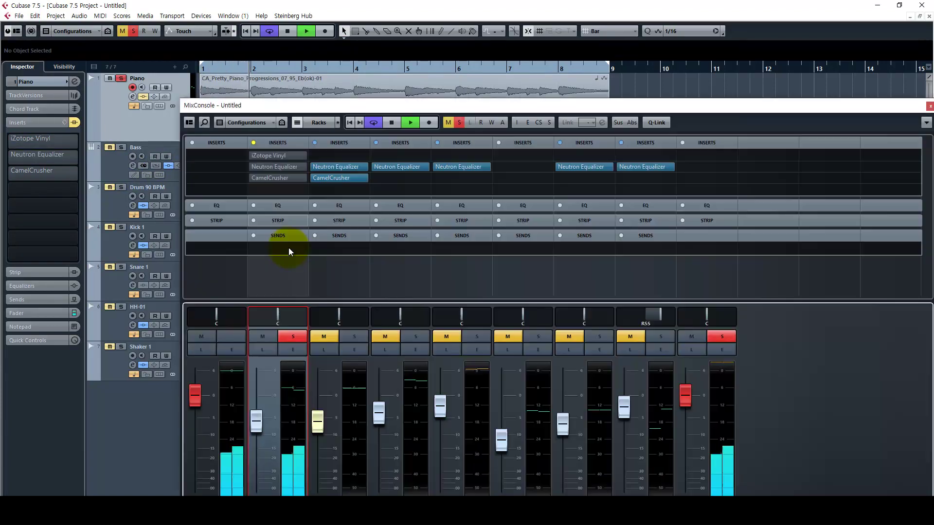
left_click_drag(264, 424, 270, 396)
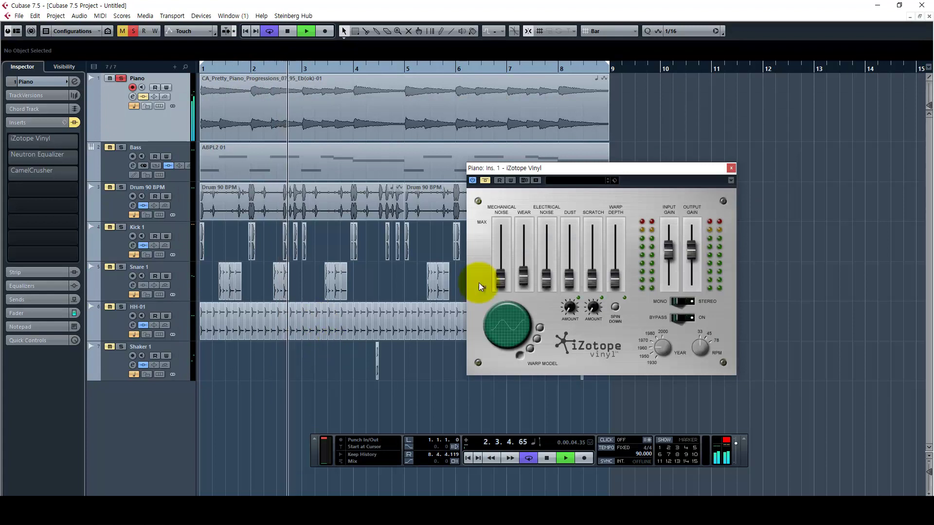
left_click_drag(520, 168, 482, 155)
- Take iZotope Vinyl out of bypass and replay the piano loop from bar 1 to compare the effect
key("space")
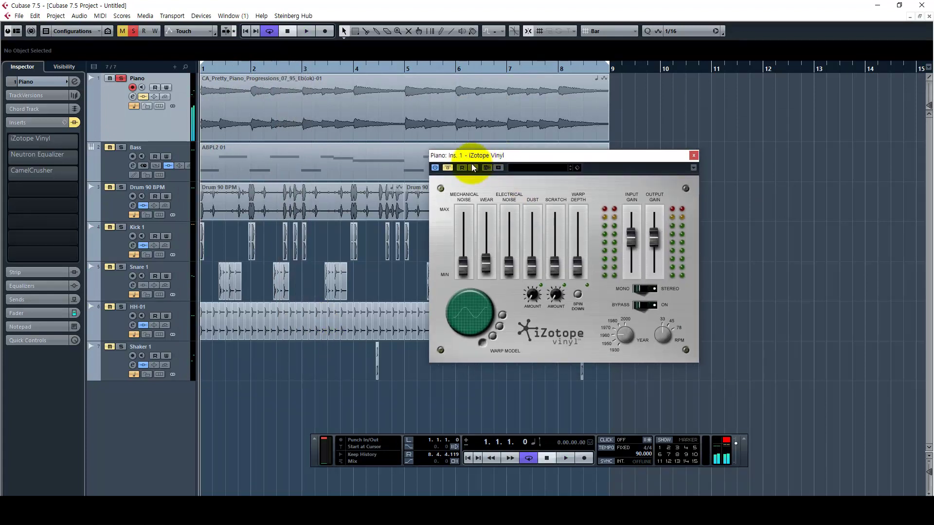
key("space")
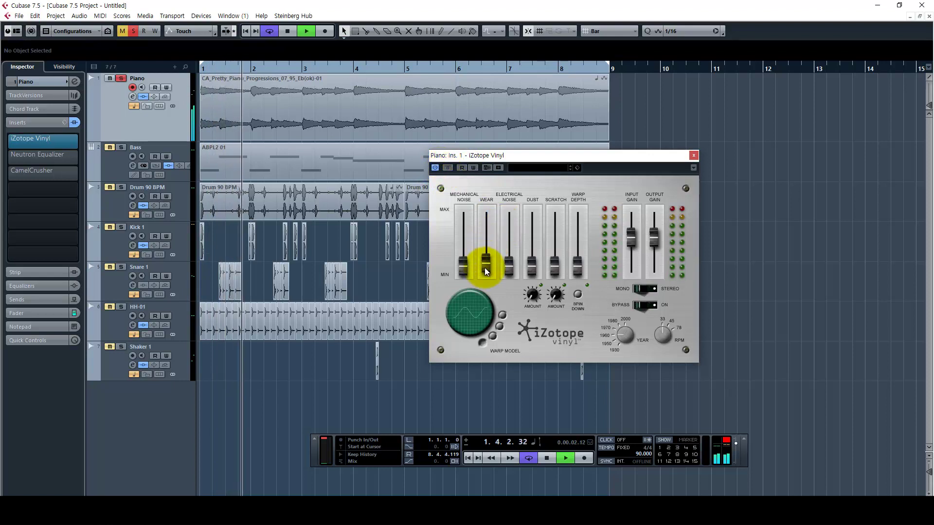
key("space")
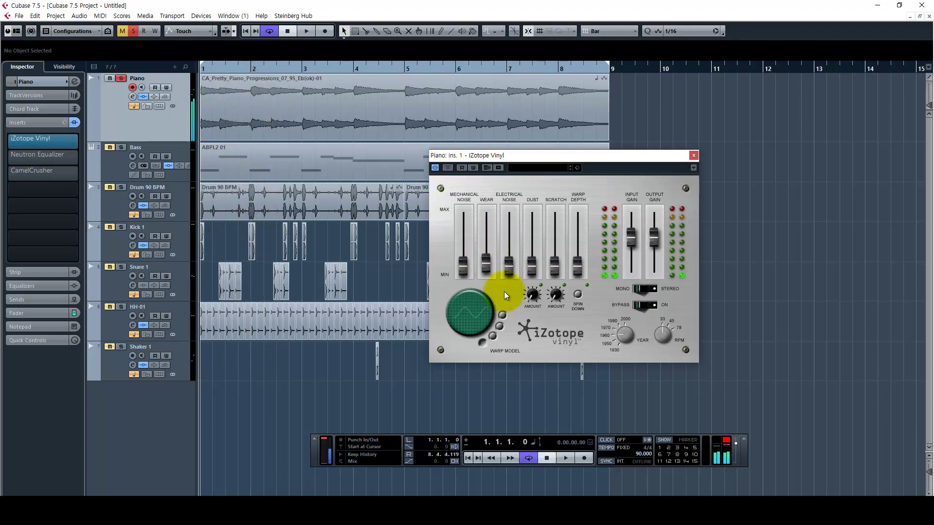
- Play the piano loop twice from bar 1 through iZotope Vinyl to demonstrate the sound of its Year control
left_click(490, 201)
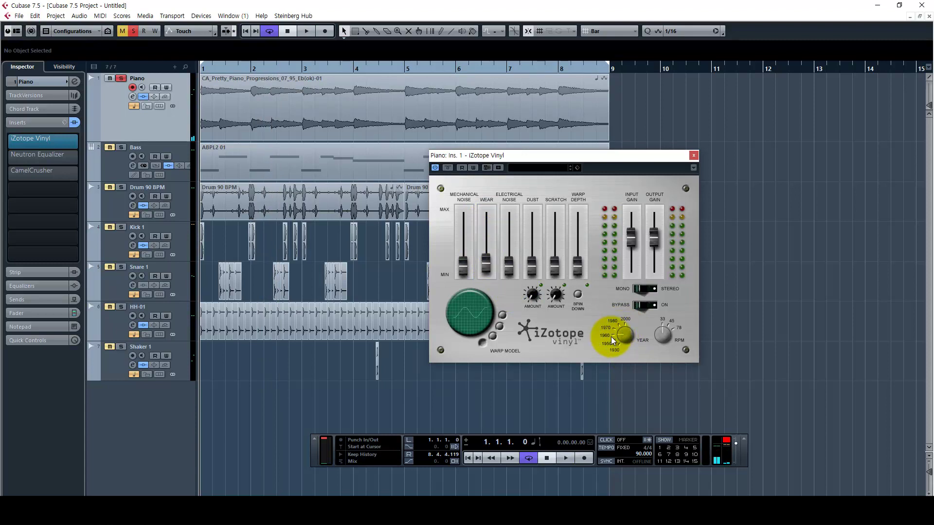
key("space")
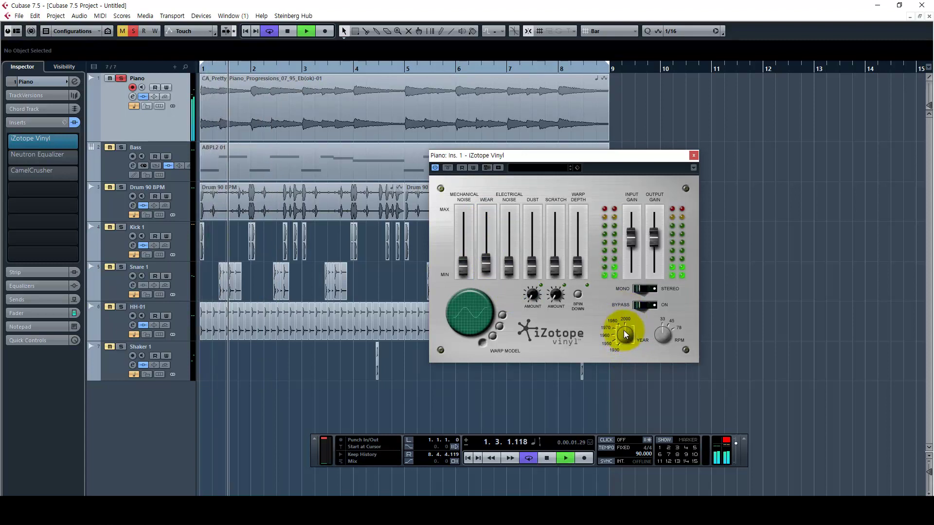
left_click_drag(625, 334, 614, 350)
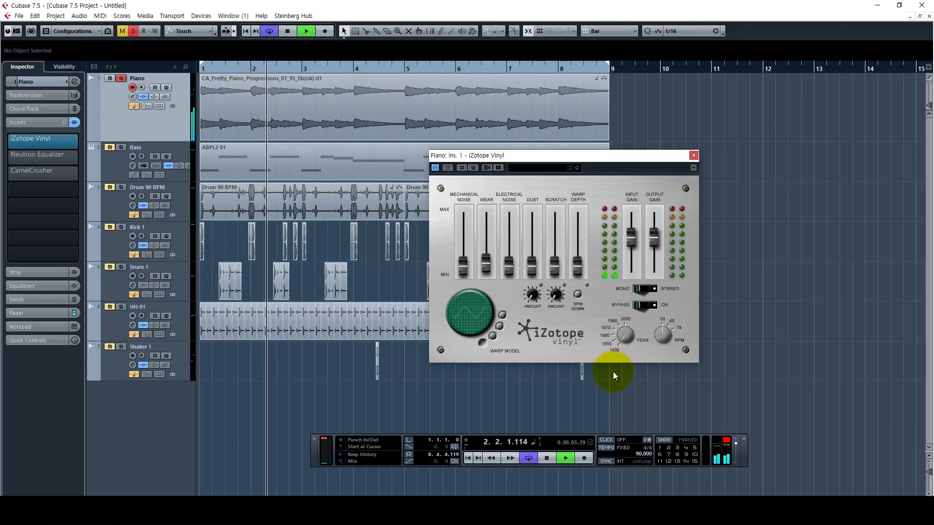
key("space")
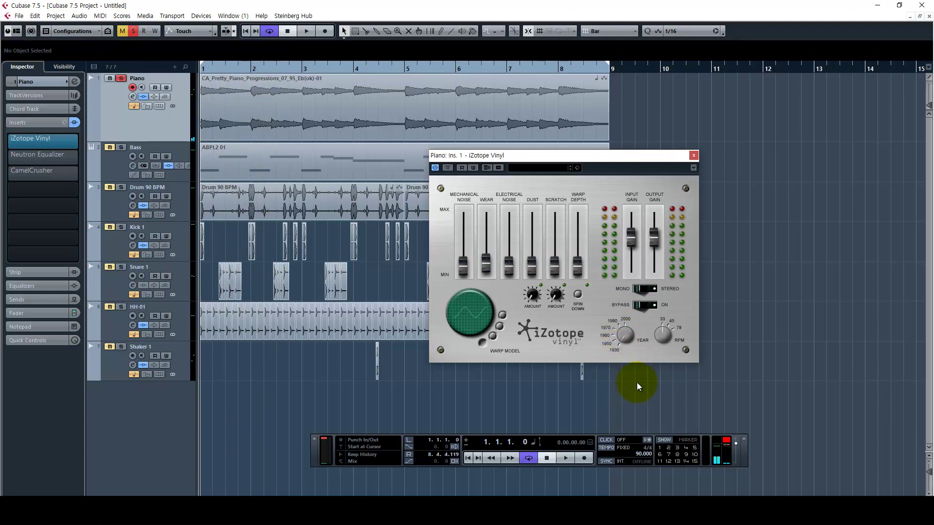
key("space")
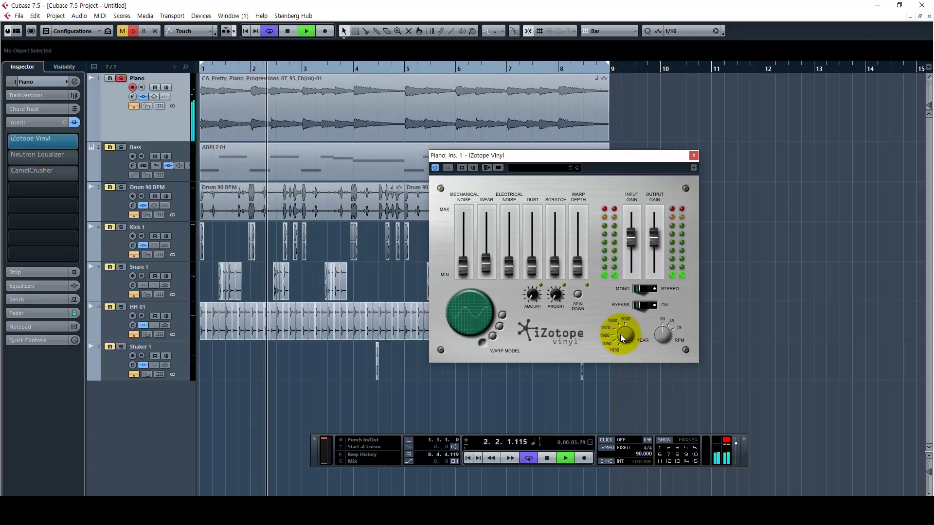
key("space")
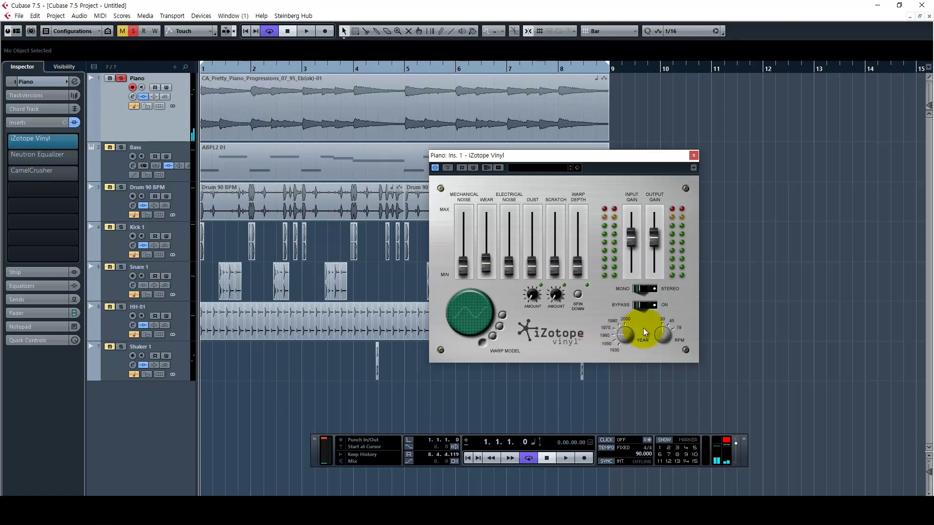
- Activate and open the Piano track's Neutron Equalizer insert, replacing the iZotope Vinyl window over the arrangement
left_click(56, 154)
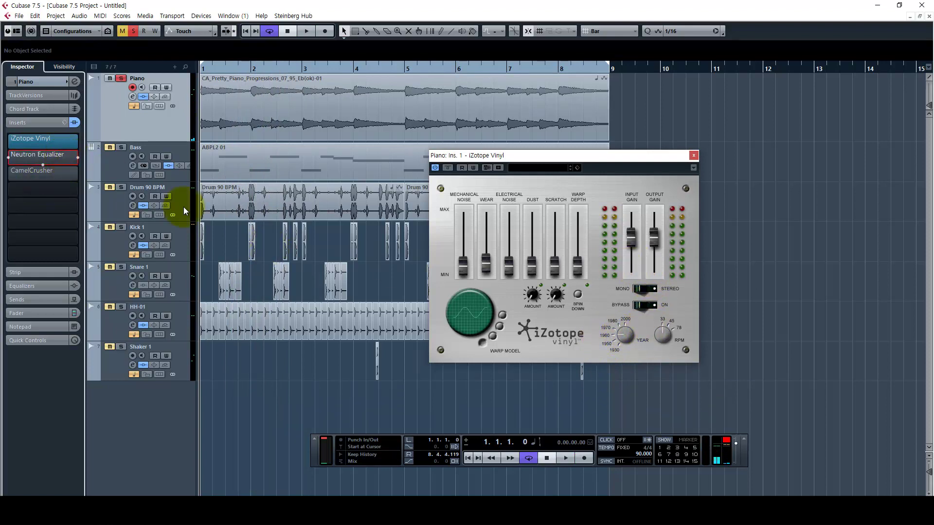
left_click(400, 193)
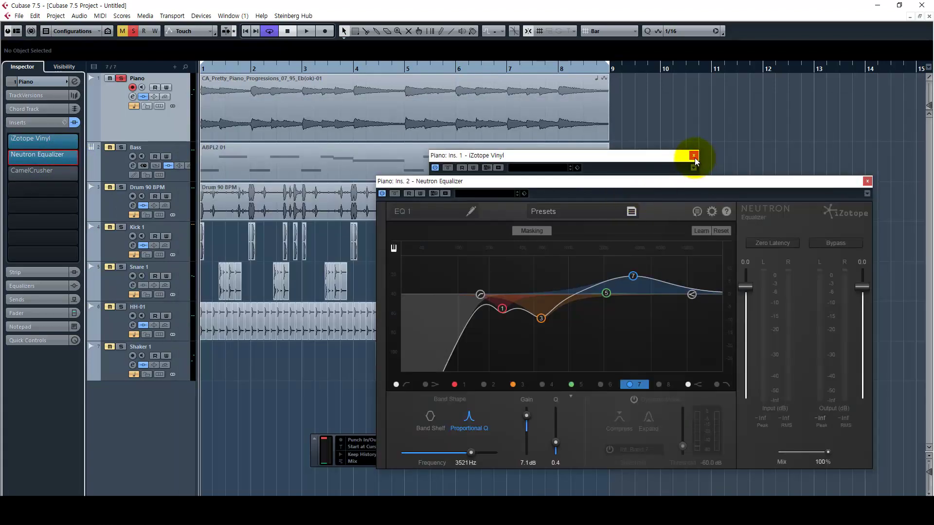
left_click(693, 156)
left_click_drag(680, 182, 326, 178)
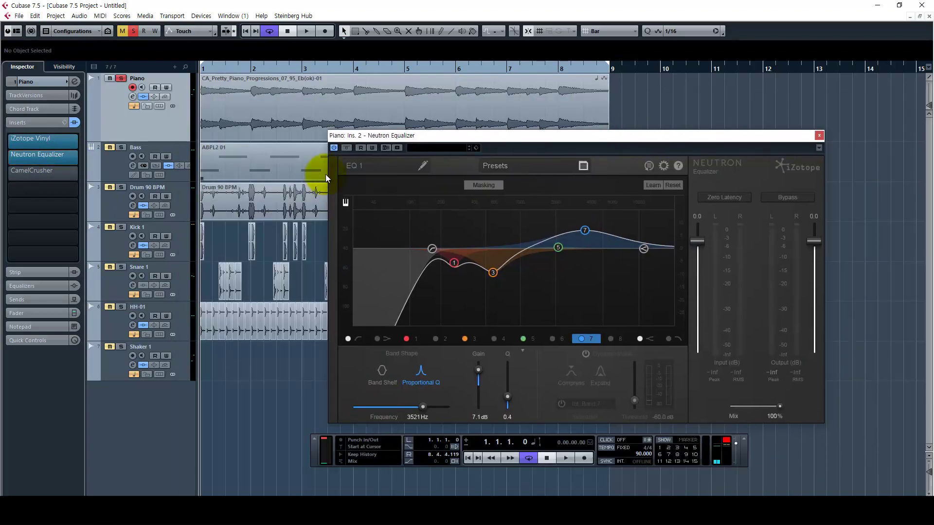
- Play the piano loop with Neutron Equalizer bypassed and re-enable it during playback to compare the sound
left_click(348, 148)
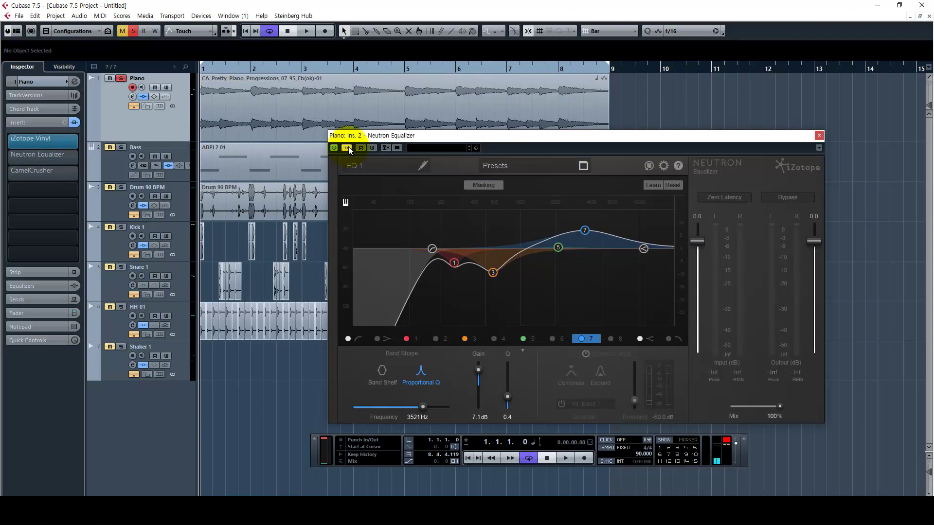
key("space")
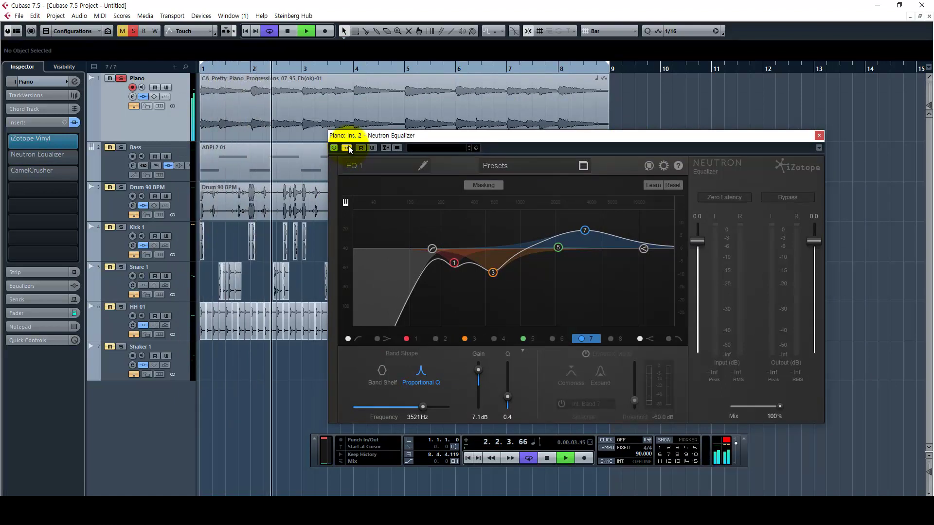
left_click(349, 147)
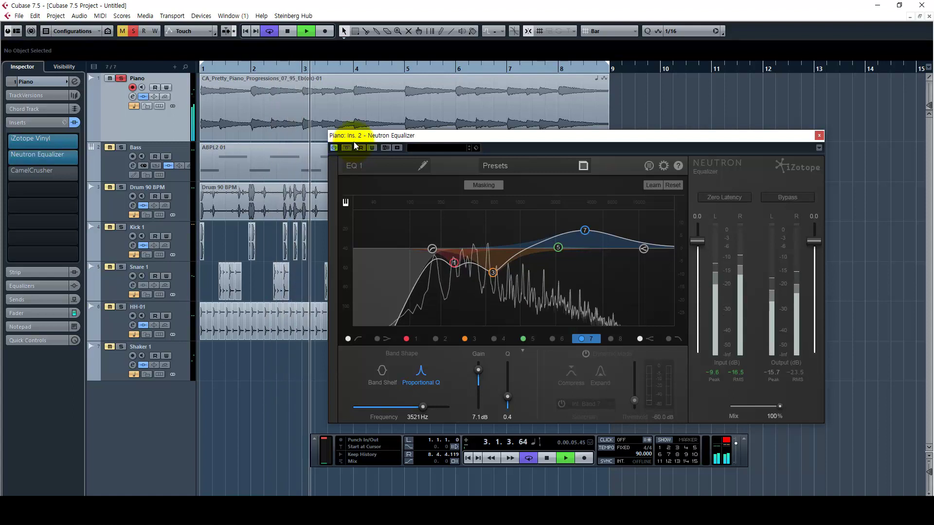
left_click_drag(354, 142, 379, 121)
key("g")
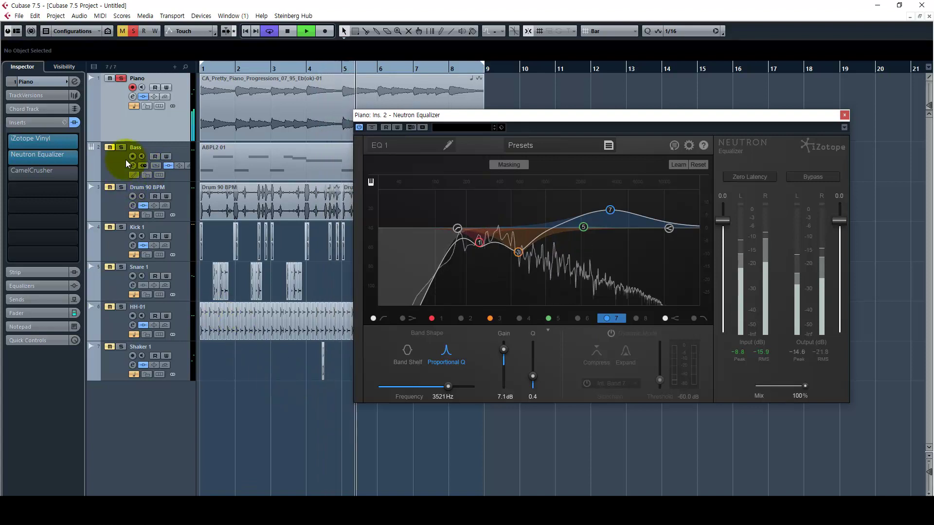
key("space")
- Reopen iZotope Vinyl beside Neutron Equalizer, bypass the equalizer and play the piano loop with only Vinyl
left_click(49, 139)
left_click_drag(492, 180, 216, 157)
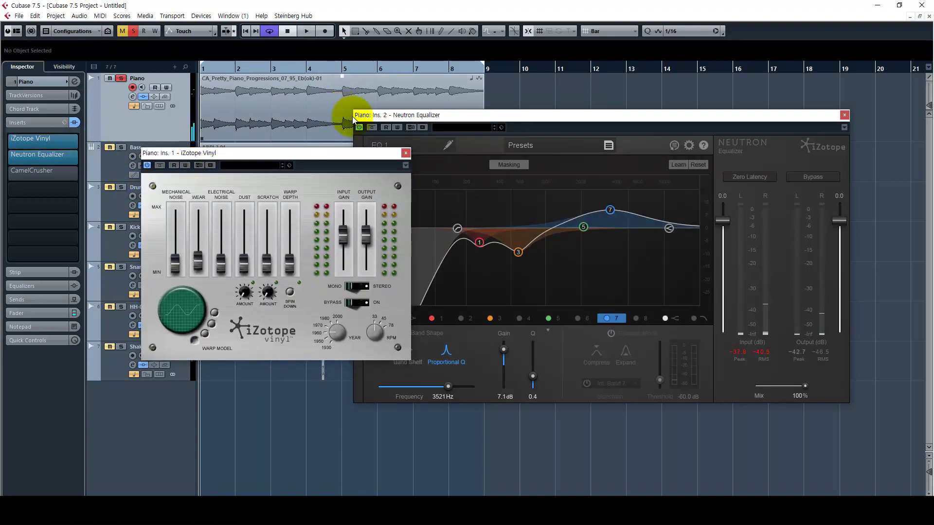
left_click_drag(352, 116, 421, 110)
left_click(353, 311)
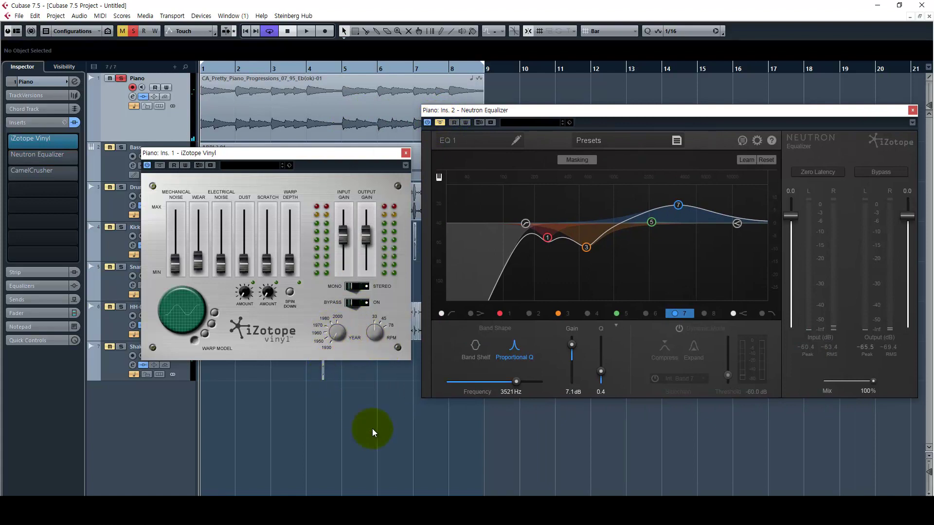
key("space")
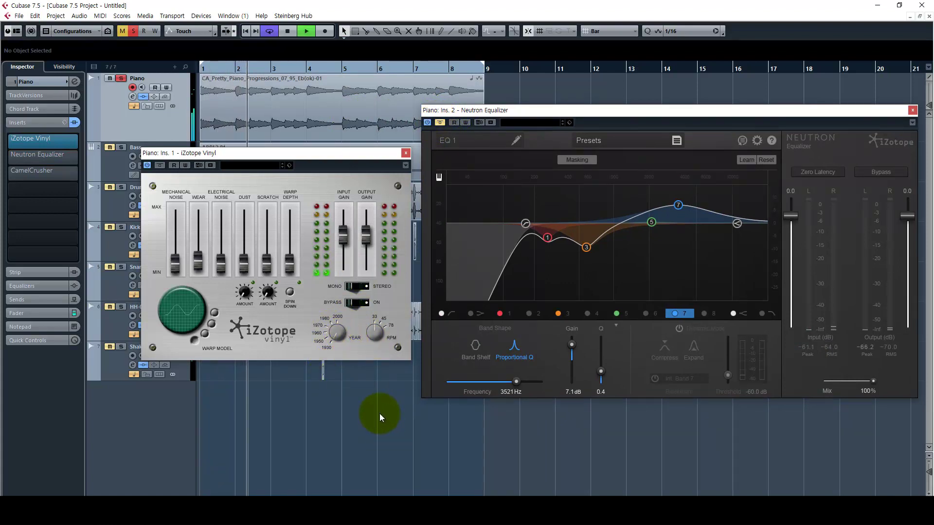
key("space")
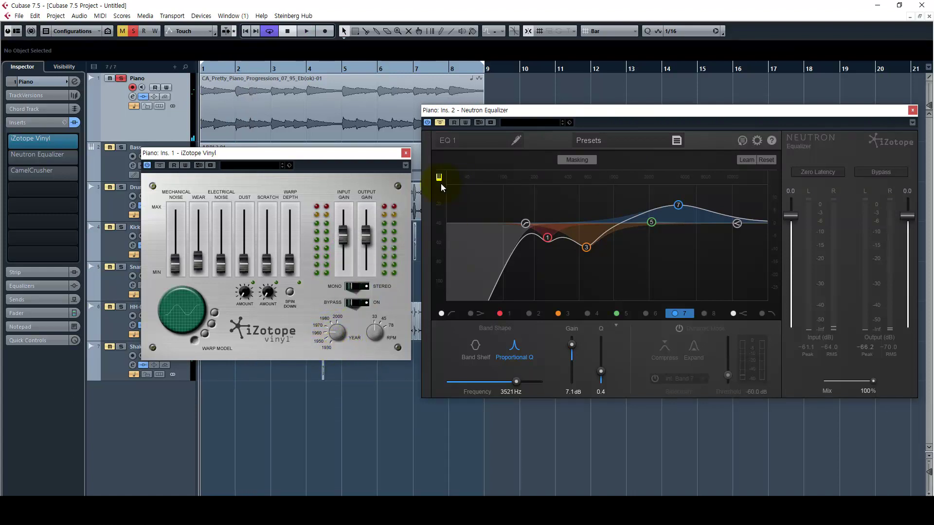
- Take Neutron Equalizer out of bypass and select its low-cut filter and band 1 to review their settings
left_click(440, 122)
left_click_drag(549, 108, 502, 110)
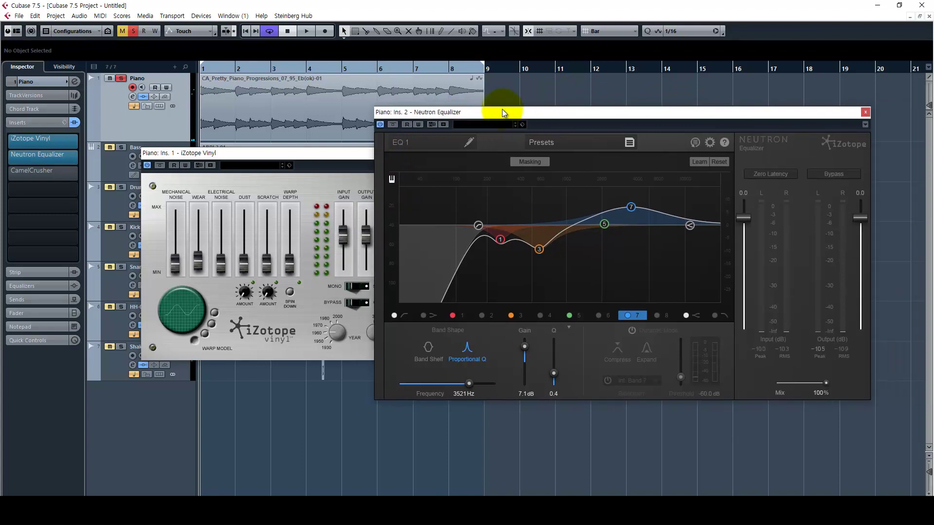
left_click(476, 227)
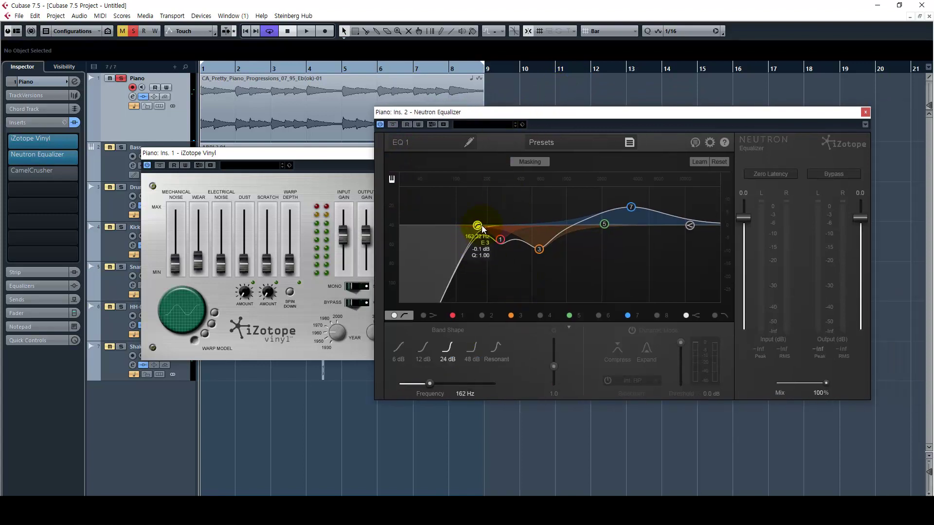
left_click(501, 242)
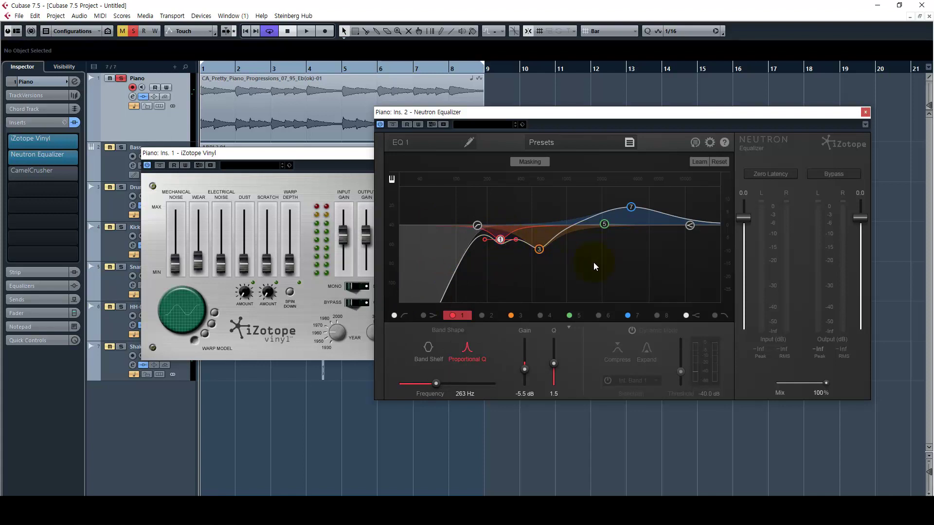
- Bypass Neutron Equalizer's bands 7, 5, 3 and 1 while auditioning the piano loop, and close the iZotope Vinyl window
left_click(627, 316)
key("space")
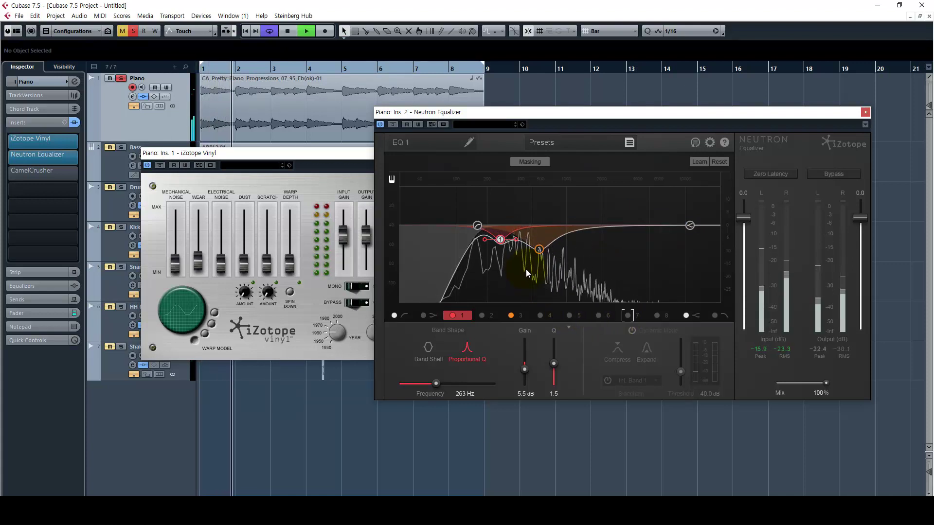
left_click(509, 316)
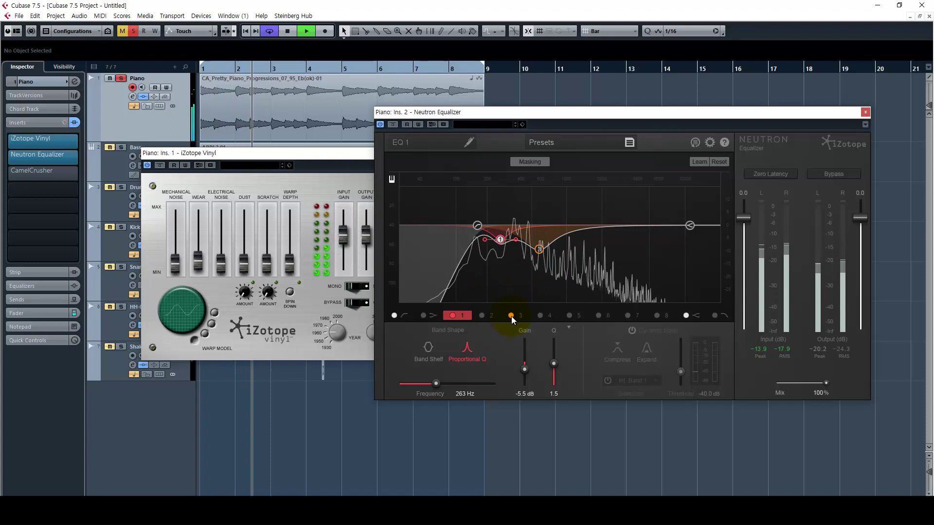
left_click(452, 315)
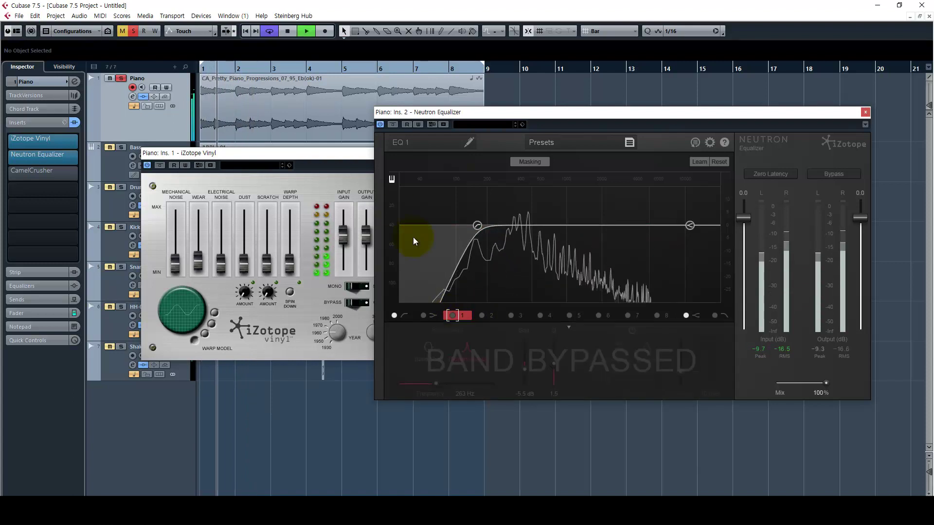
left_click(360, 153)
left_click(406, 153)
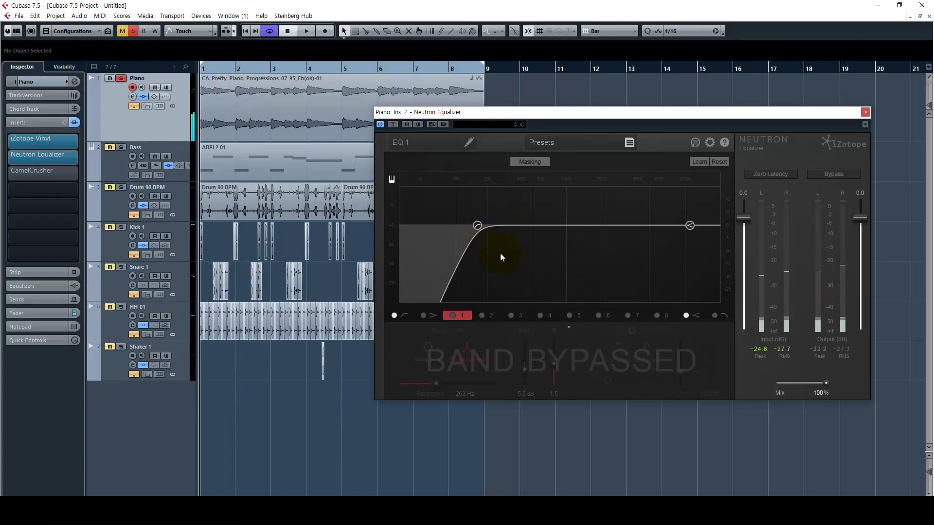
- Re-enable Neutron Equalizer's bands 1, 3, 5 and 7 while auditioning the loop, and also switch on bands 6 and 8
left_click(453, 316)
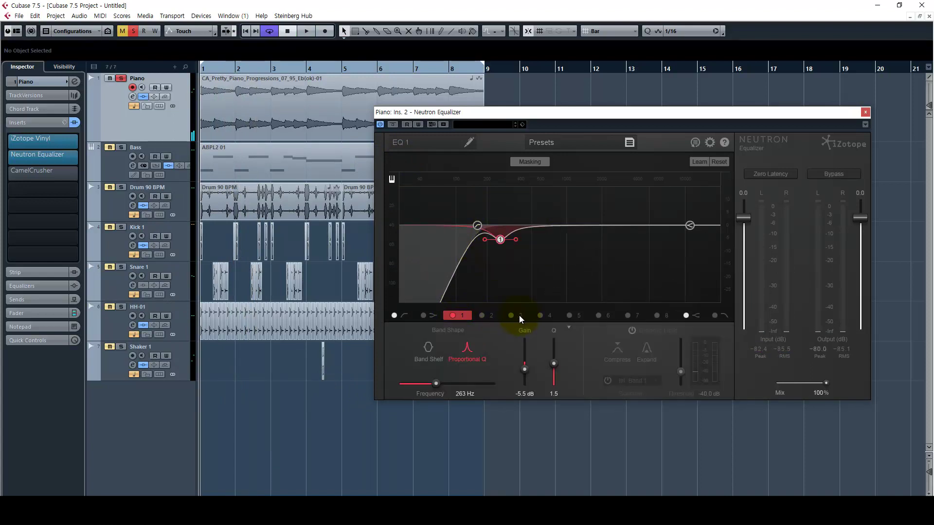
left_click(511, 316)
key("space")
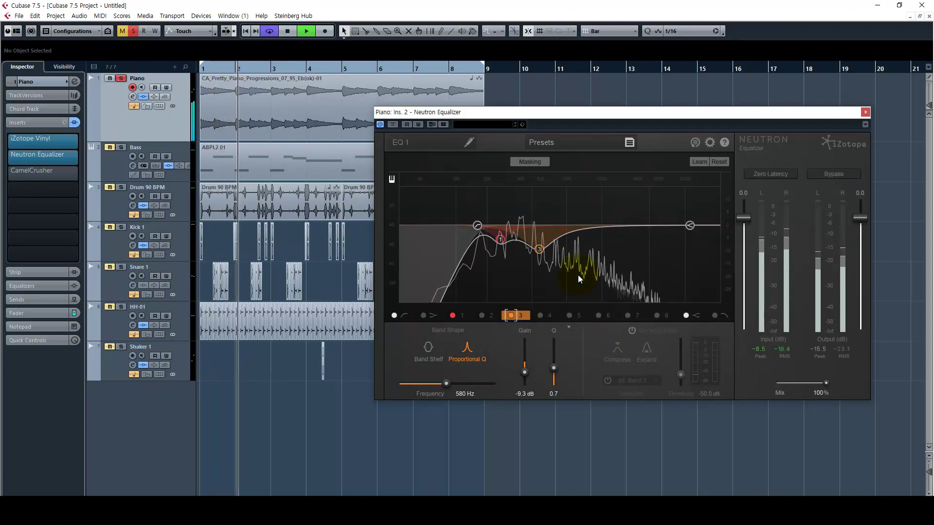
left_click(569, 315)
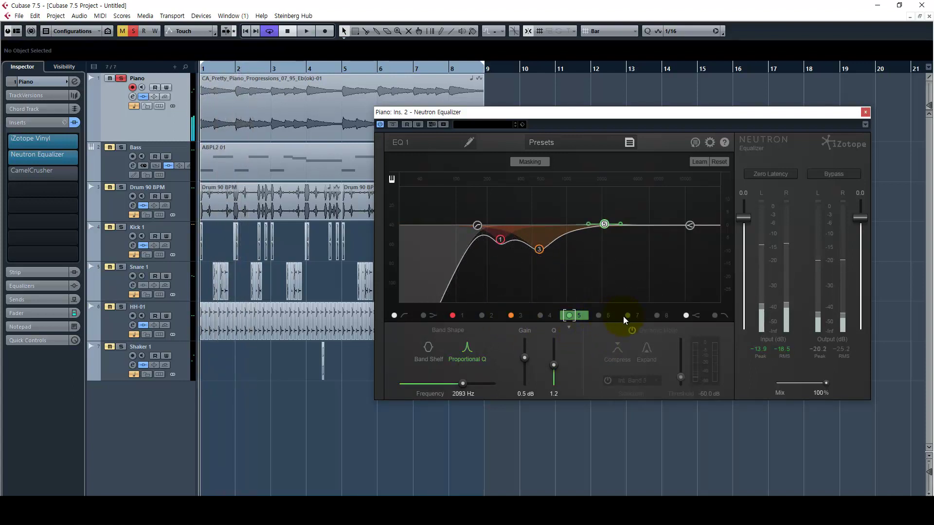
left_click(603, 316)
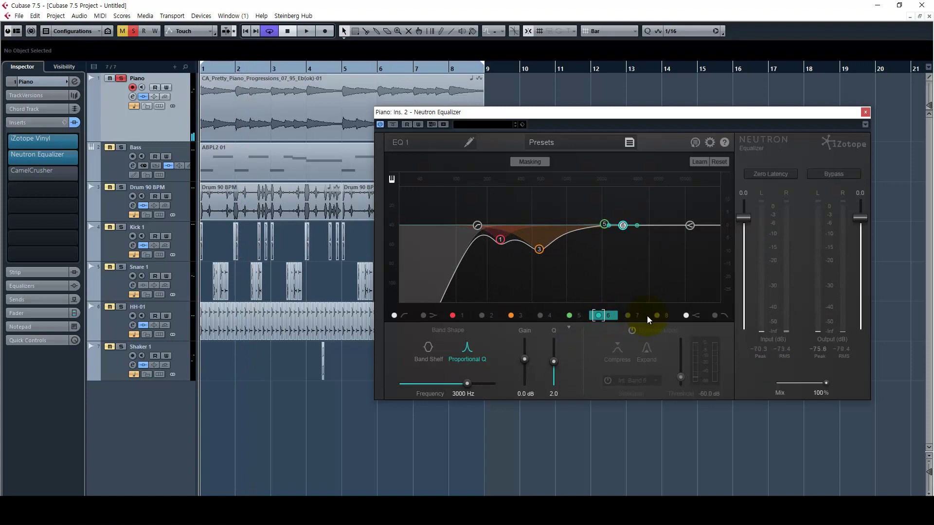
left_click(632, 316)
left_click(657, 315)
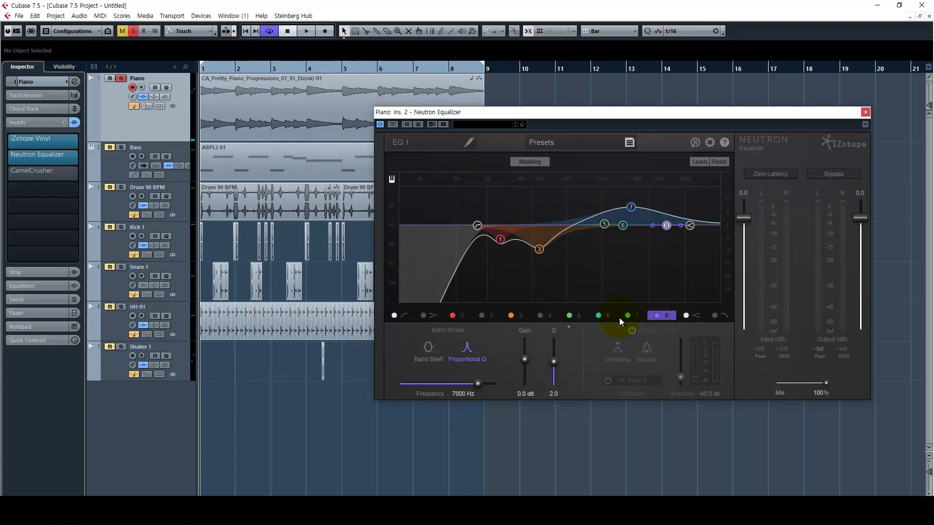
- Switch on Neutron Equalizer's band 4 briefly, and bypass bands 4, 5, 6 and 8
left_click(541, 315)
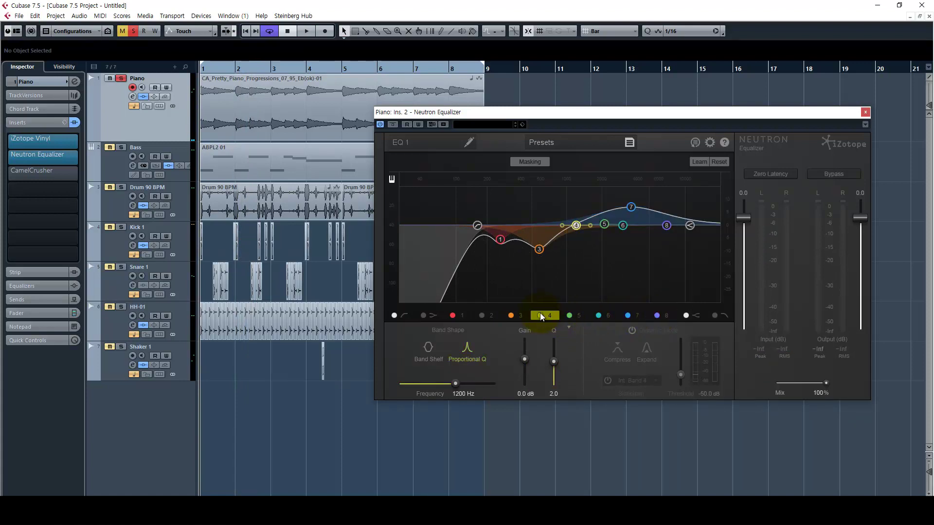
left_click(570, 315)
left_click(598, 316)
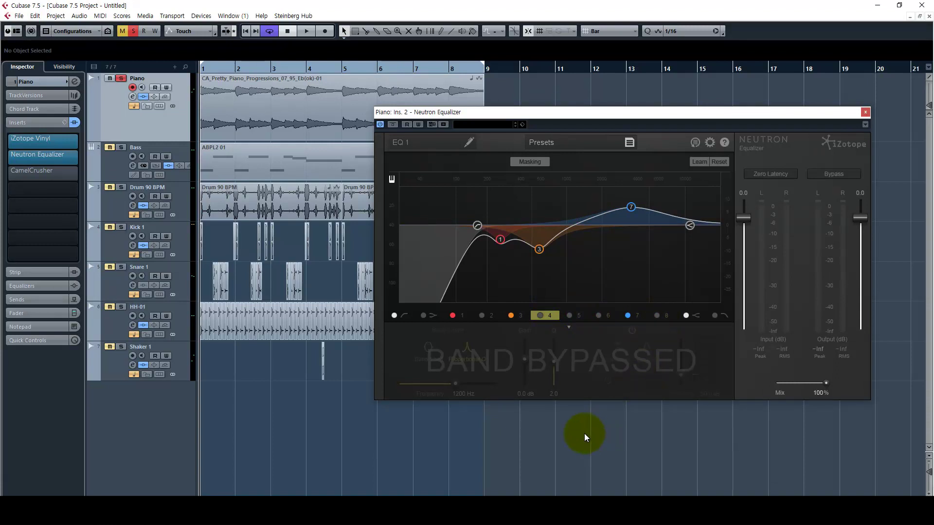
- Replay the piano loop with equalizer bands 1, 3 and 7 active, and select band 7 to review its high-frequency boost
key("space")
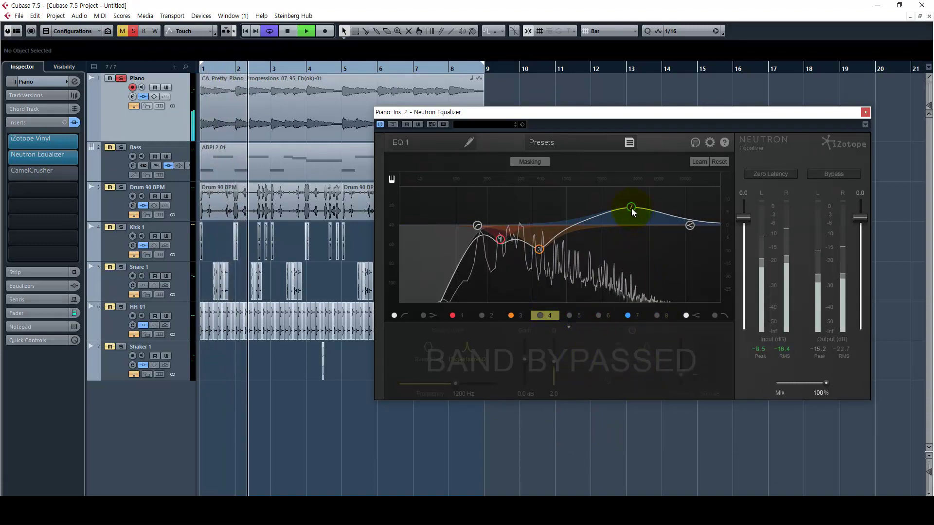
key("space")
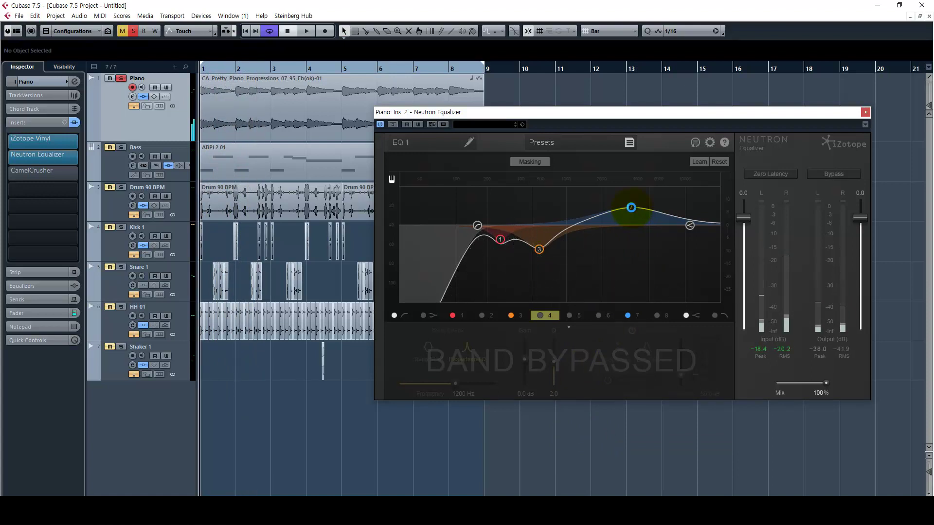
left_click(631, 208)
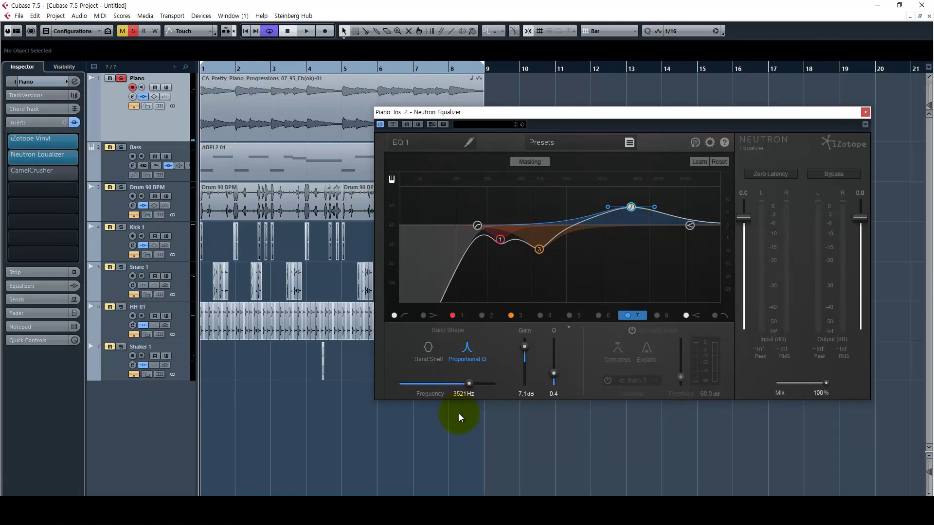
key("space")
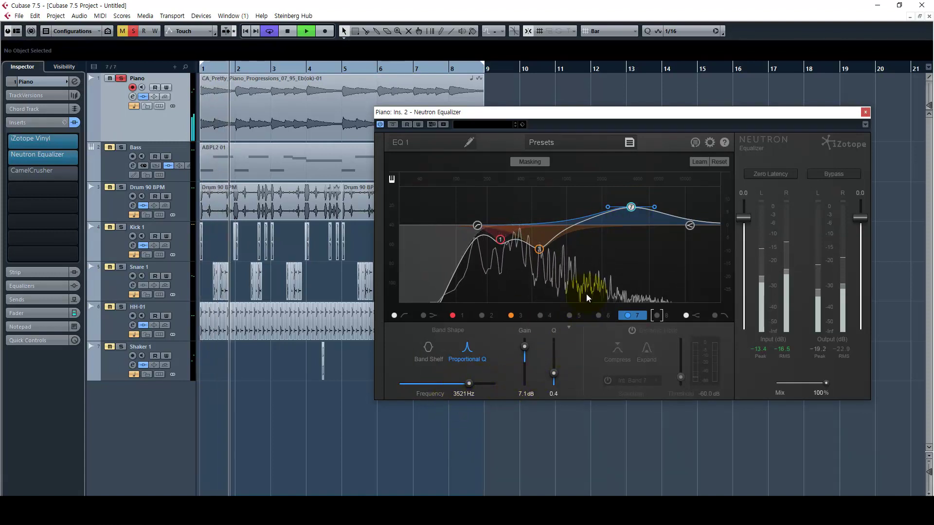
- Replay the piano loop and exaggerate Neutron Equalizer's band 7 to a 15 dB boost at 3555 Hz with a Q of 0.1
key("space")
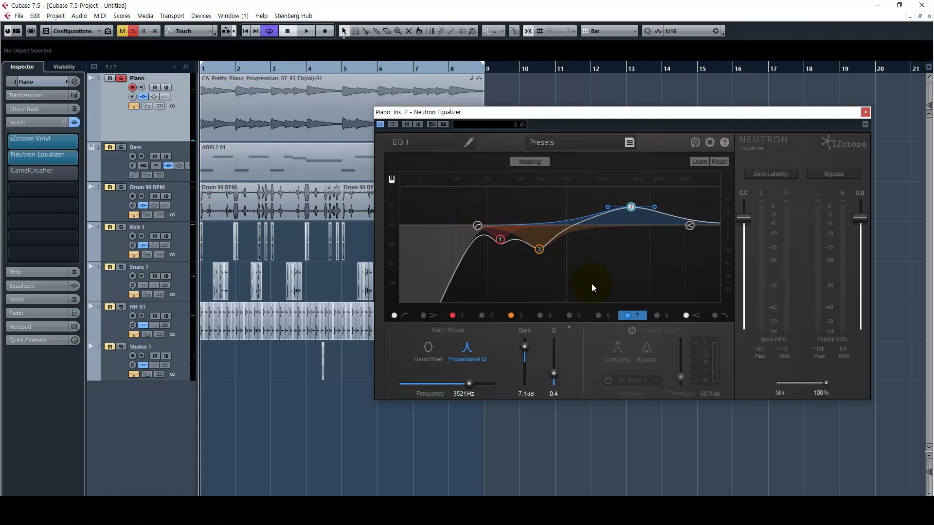
key("space")
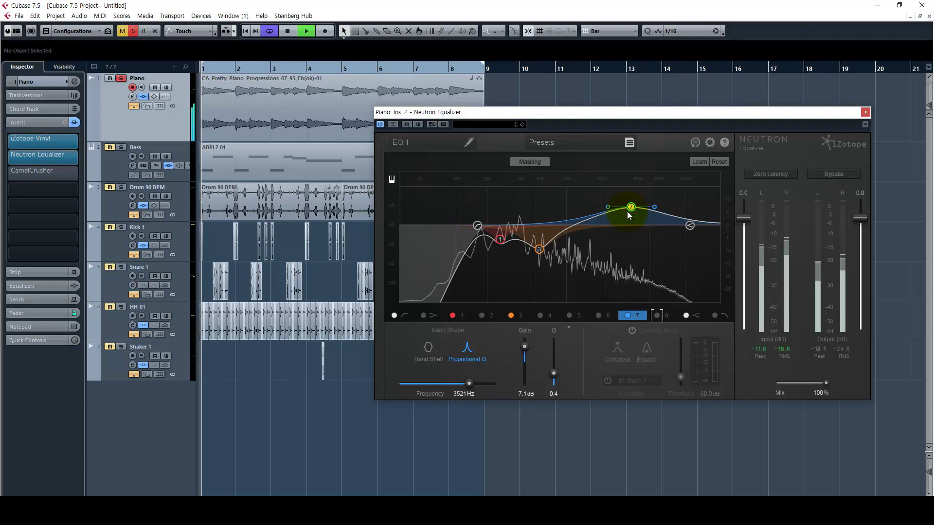
left_click_drag(631, 207, 628, 186)
scroll(649, 191, "down", 5)
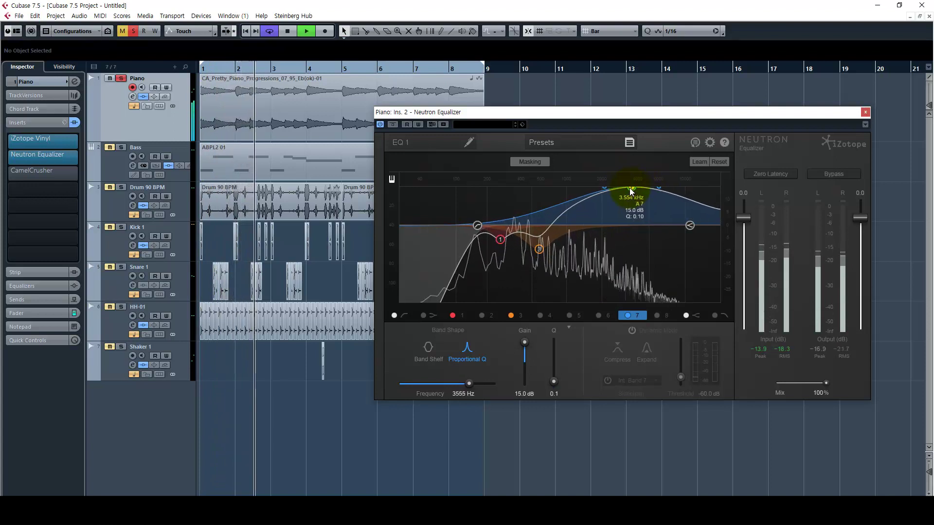
- Set equalizer band 7 to a 6.5 dB boost at 3265 Hz with a Q of 0.4, check it against bypass, and stop playback
mouse_move(631, 191)
left_mouse_down()
mouse_move(606, 200)
mouse_move(635, 202)
mouse_move(627, 209)
left_mouse_up()
scroll(637, 200, "up", 2)
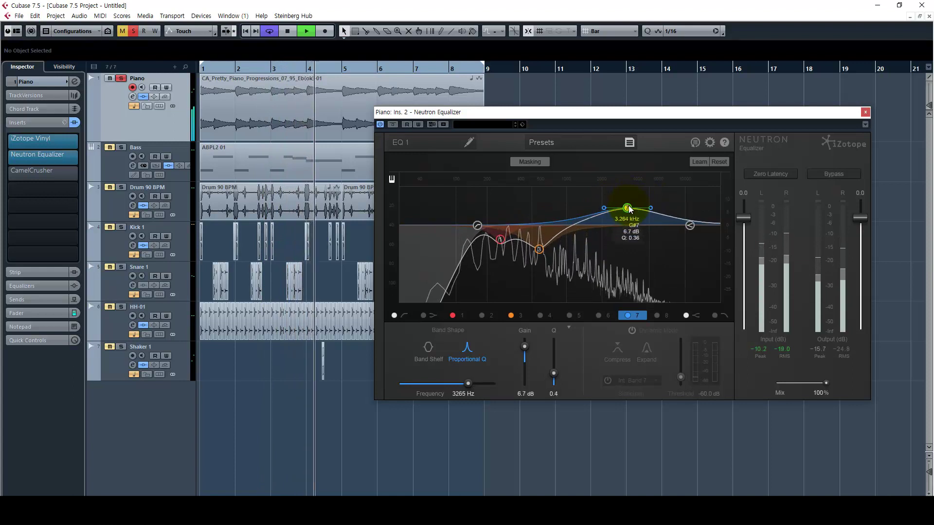
left_click(393, 124)
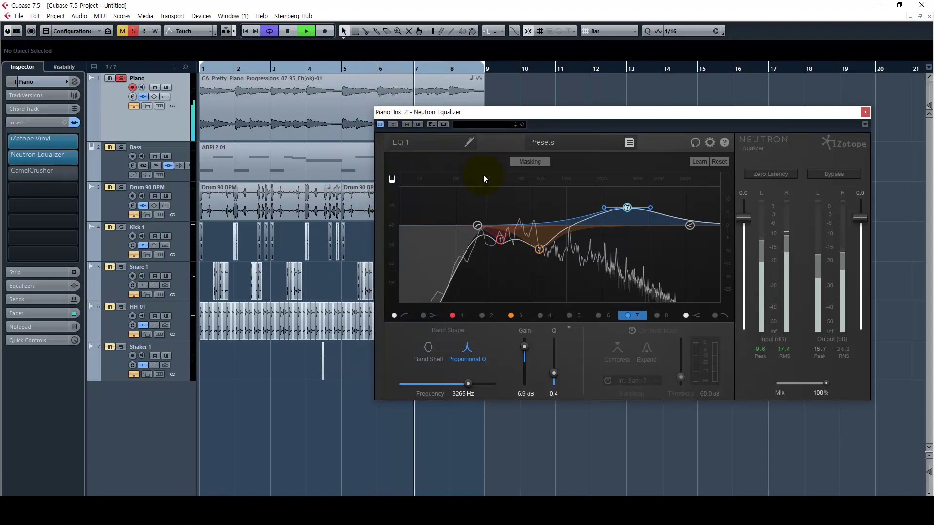
left_click_drag(628, 208, 628, 210)
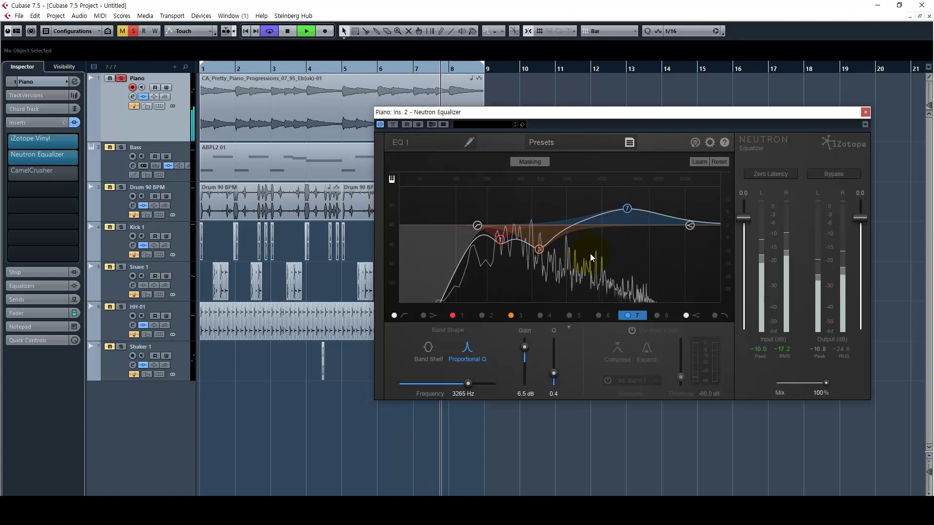
key("space")
- Open the Piano track's CamelCrusher insert and review its patch list, keeping the British Clean patch
left_click(64, 171)
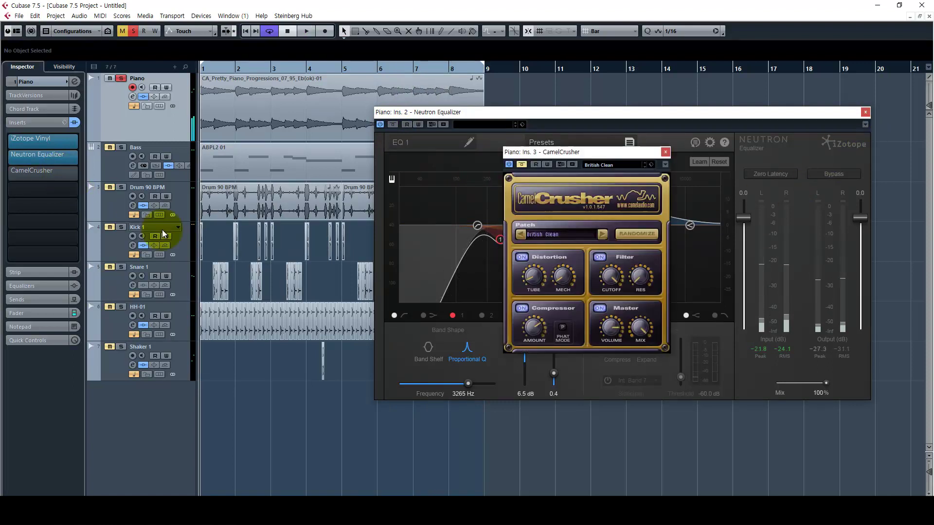
left_click_drag(549, 154, 507, 159)
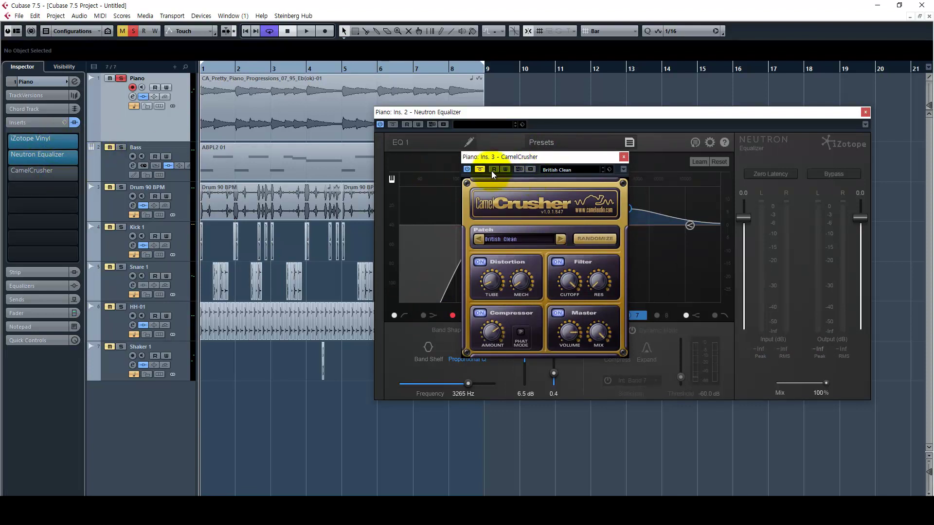
left_click_drag(498, 160, 432, 154)
left_click(465, 235)
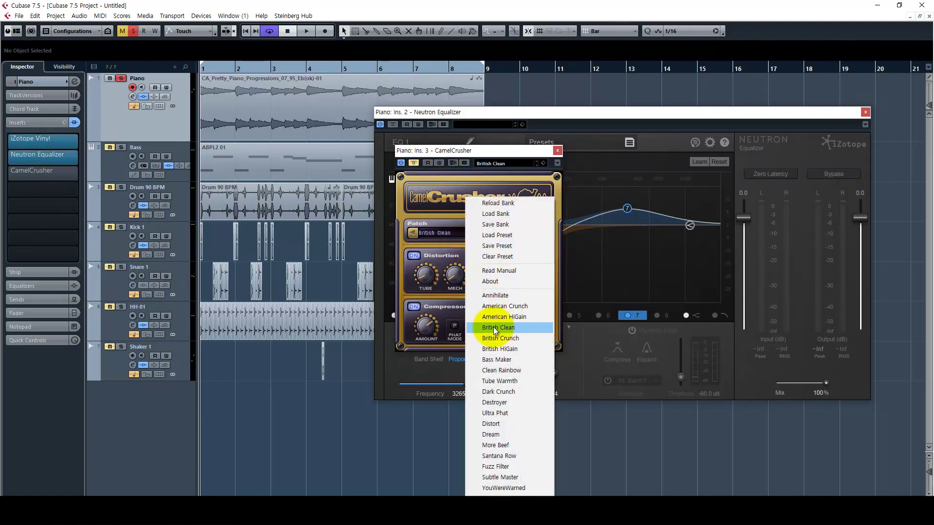
left_click(517, 152)
- Take CamelCrusher out of bypass, close the Neutron Equalizer window, and compare the playing piano loop with and without CamelCrusher
left_click(413, 163)
key("space")
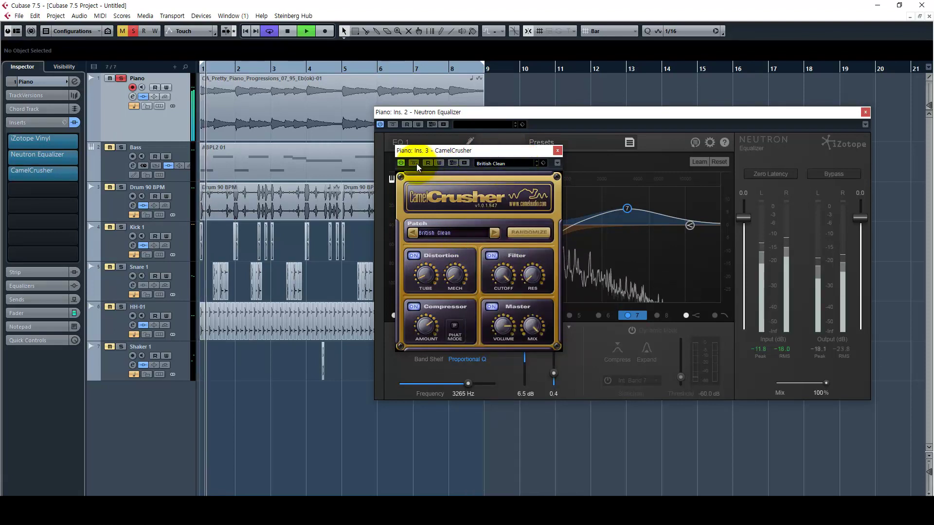
left_click(866, 112)
left_click_drag(489, 155, 588, 97)
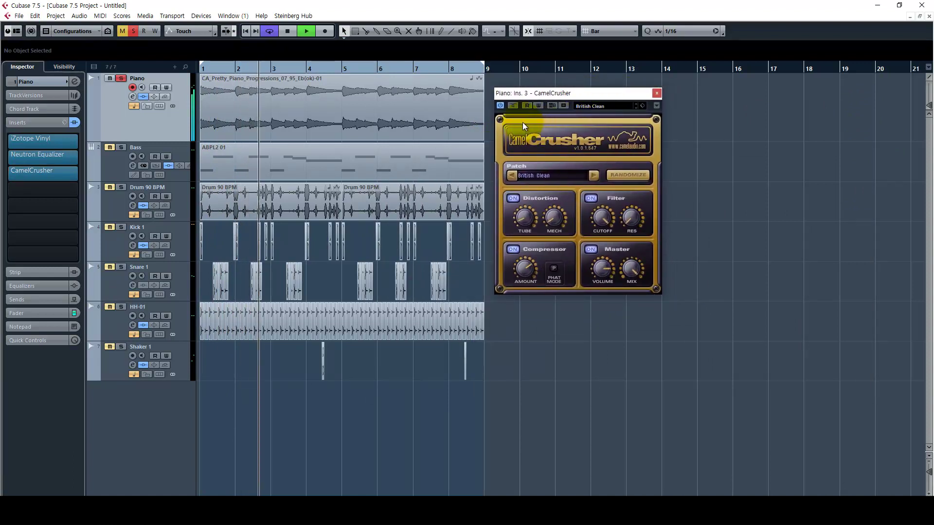
left_click(512, 105)
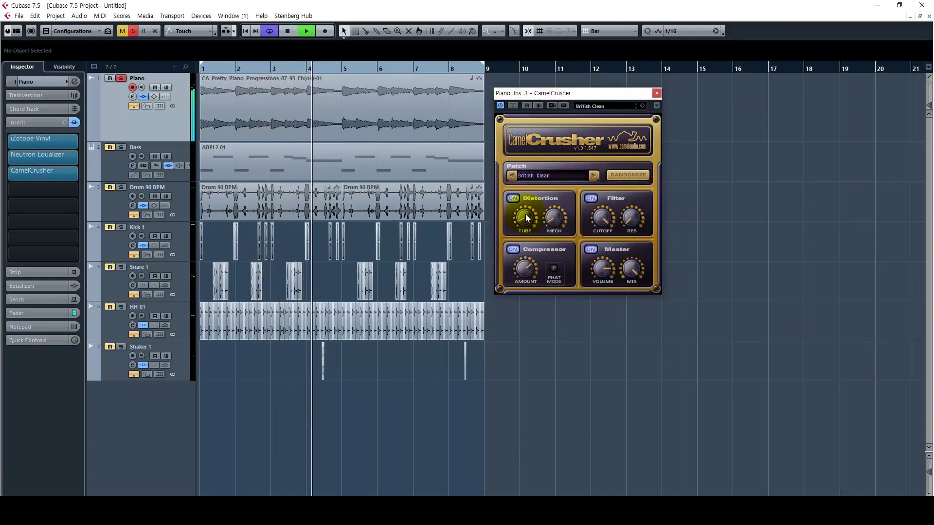
- Stop playback and close the CamelCrusher window
key("F3")
key("F3")
left_click(416, 351)
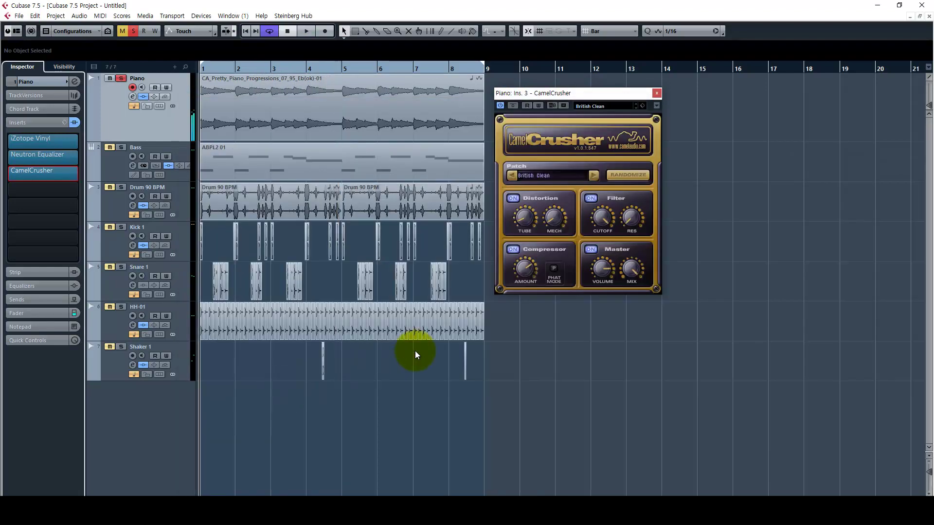
key("space")
left_click(535, 166)
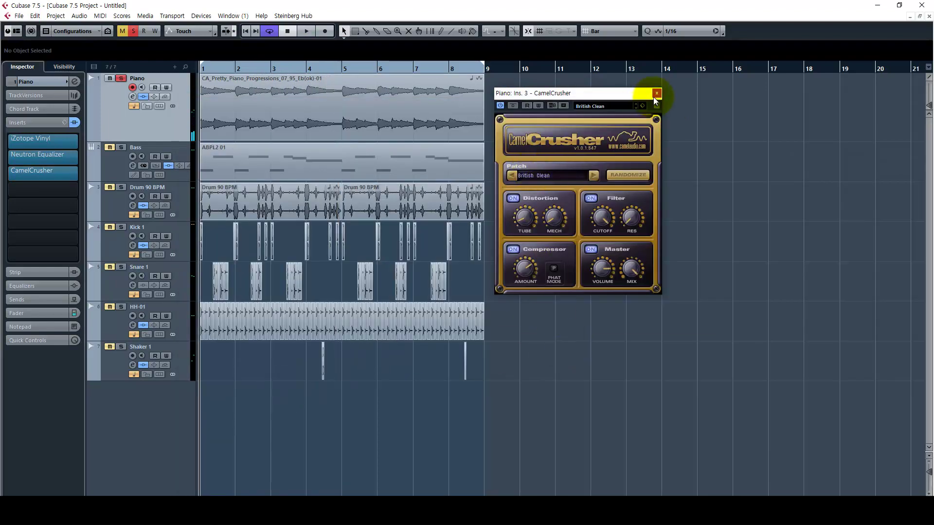
left_click(656, 94)
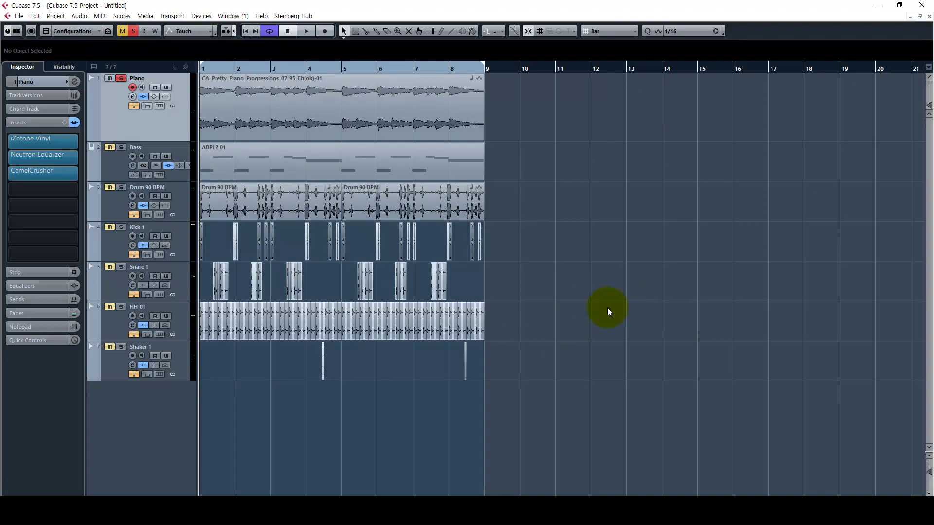
- Play the arrangement and solo the Bass track in place of Piano
key("h")
right_click(694, 335)
left_click(691, 335)
right_click(680, 335)
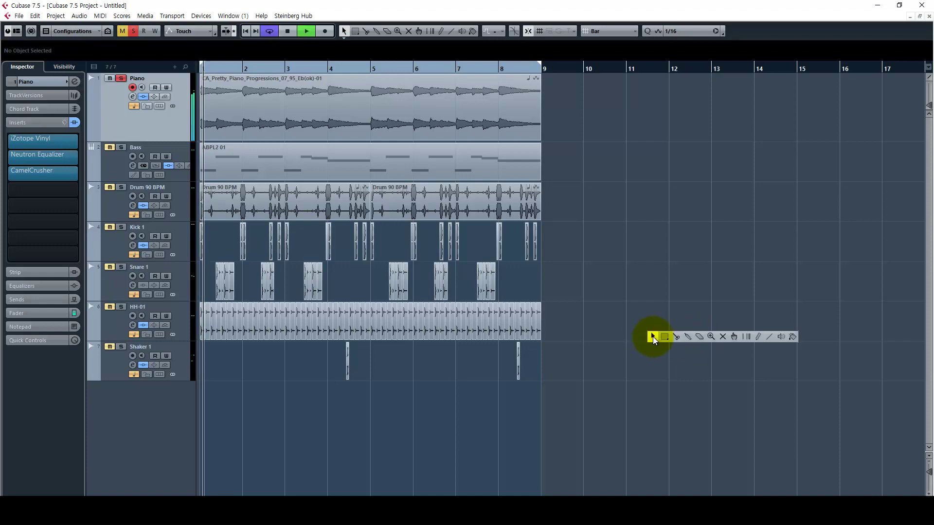
left_click(653, 337)
left_click(122, 165)
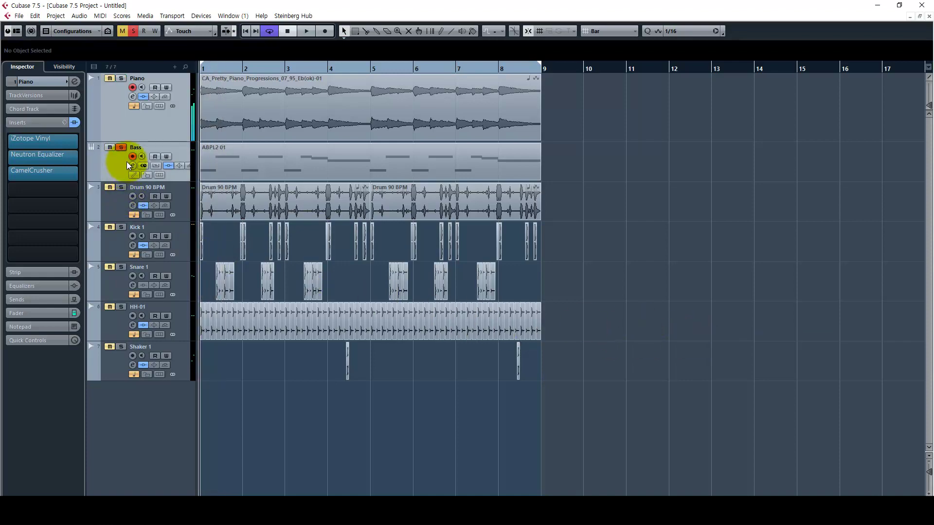
- Examine the notes of the ABPL2 01 bass part in the Key Editor during playback, and close the editor
double_click(253, 170)
key("g")
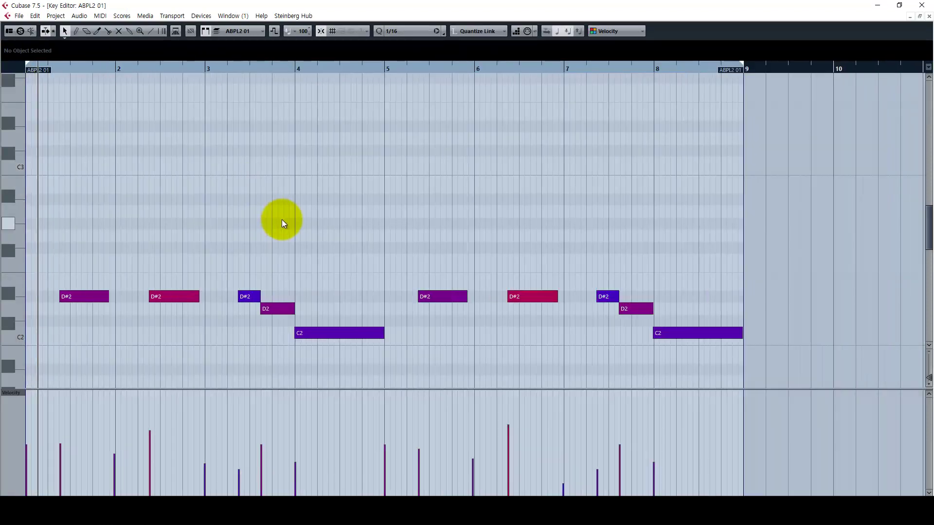
scroll(282, 220, "down", 4)
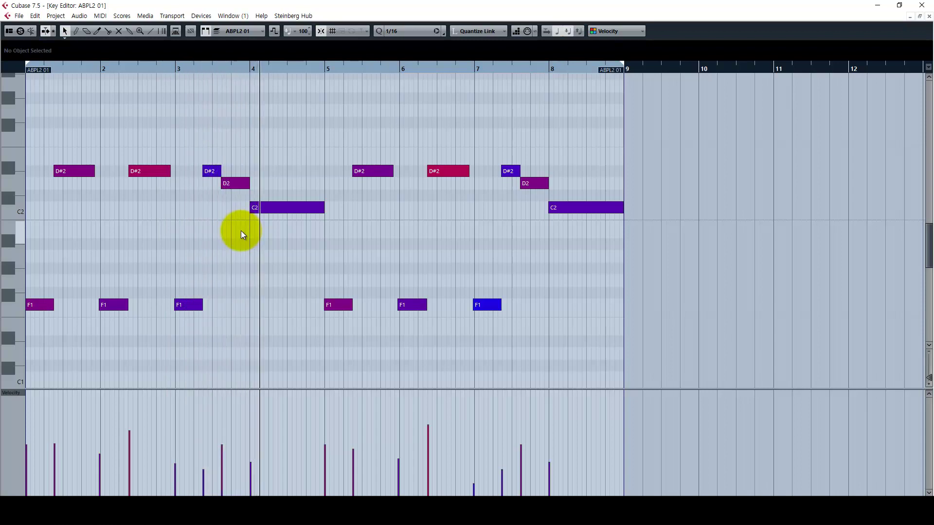
key("space")
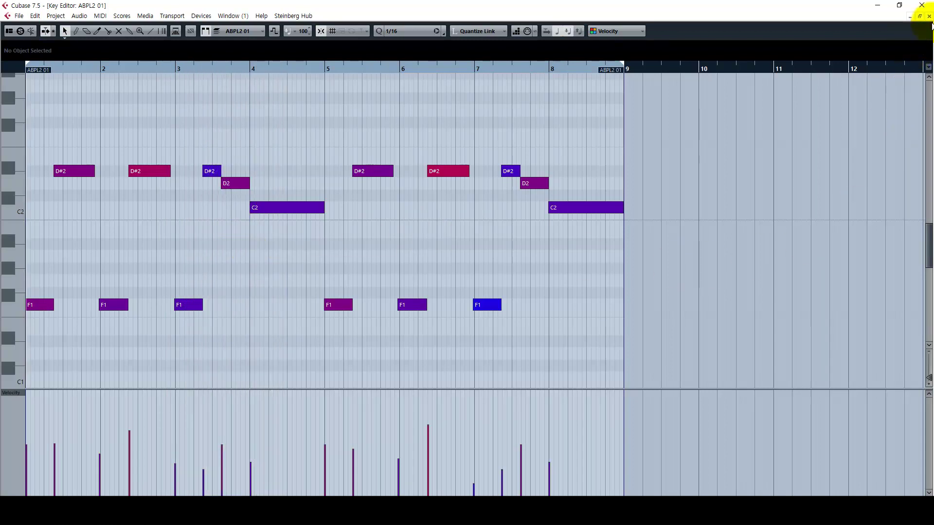
left_click(929, 16)
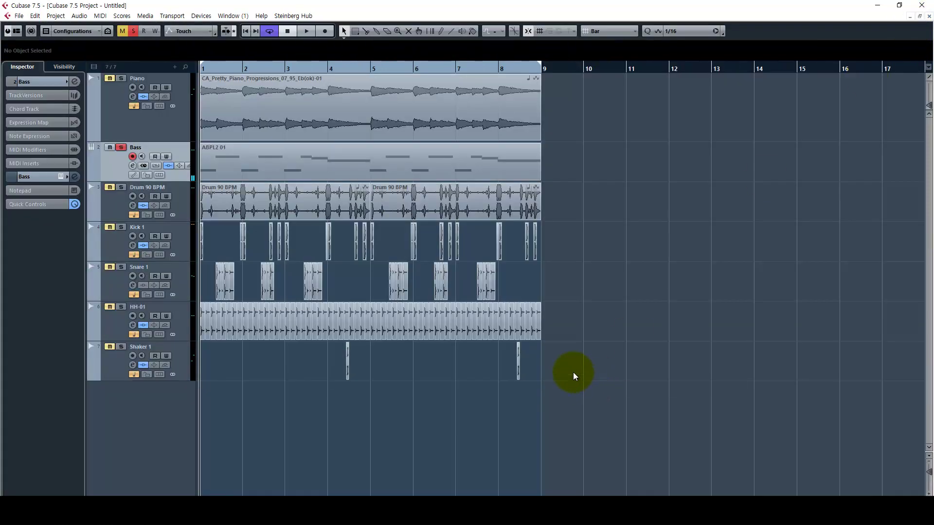
- Import CA_Pretty_Piano_Progressions_07_95_Eb from the pack's MIDI folder below the Shaker track, and copy its lowest notes from bars 1 to 4
key("alt+Tab")
left_click(538, 206)
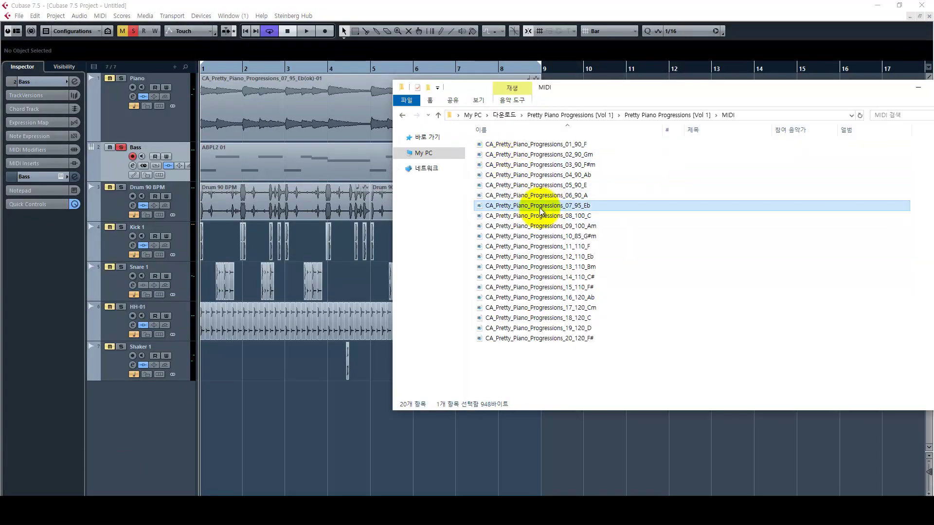
left_click_drag(533, 215, 267, 410)
double_click(268, 412)
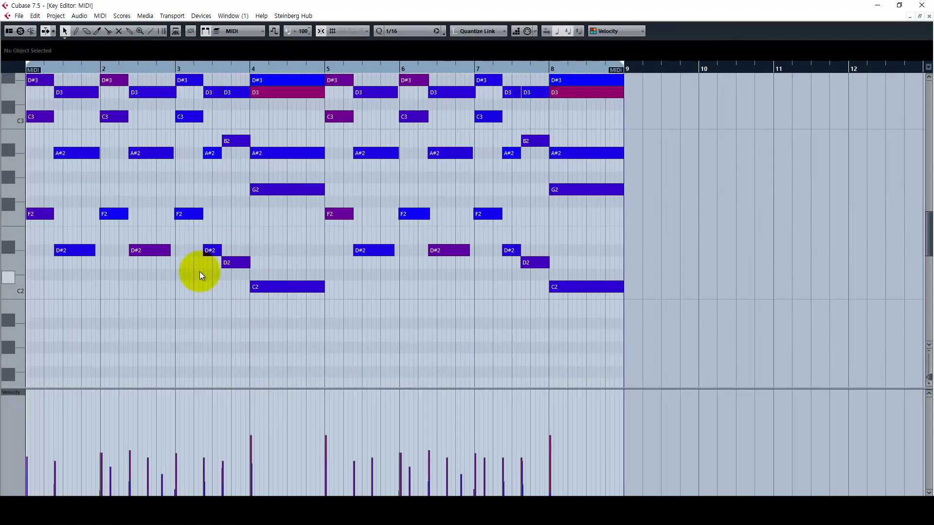
left_click_drag(288, 323, 27, 206)
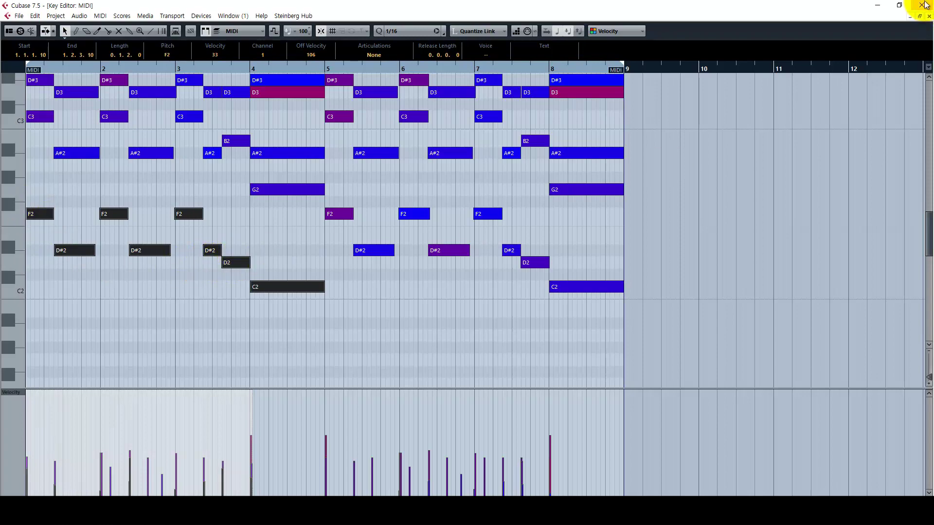
left_click(928, 16)
- Move the ABPL2 01 bass part to bar 9, and create an empty Bass part across bars 1 to 8, opened for editing
left_click_drag(317, 149, 668, 160)
double_click(201, 165)
double_click(244, 159)
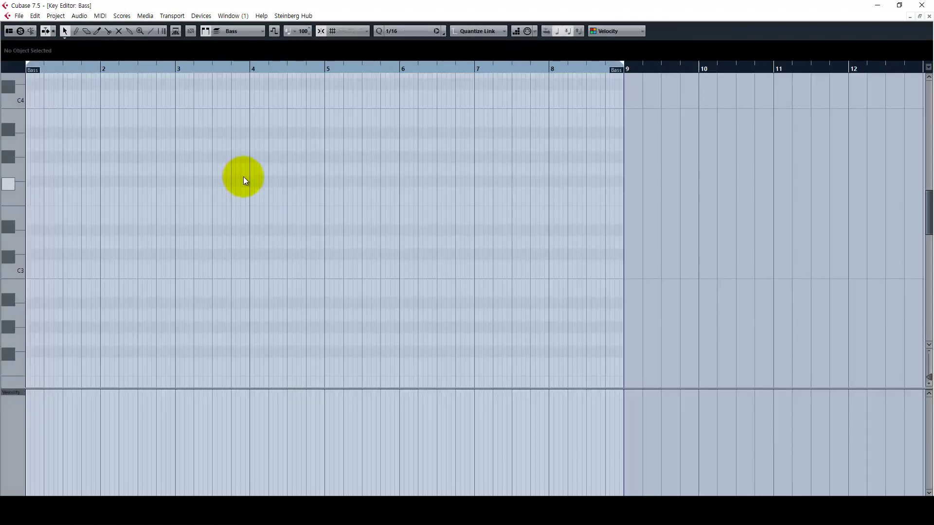
- Paste the copied notes into the new Bass part at bar 1 and duplicate them to bar 5, closing the editor
key("ctrl+v")
key("ctrl+a")
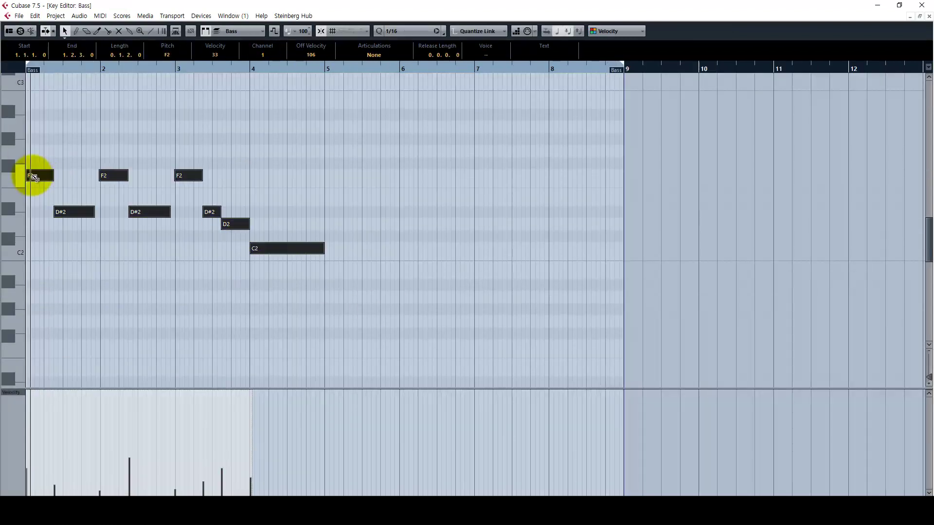
left_click_drag(32, 175, 334, 179)
left_click(386, 295)
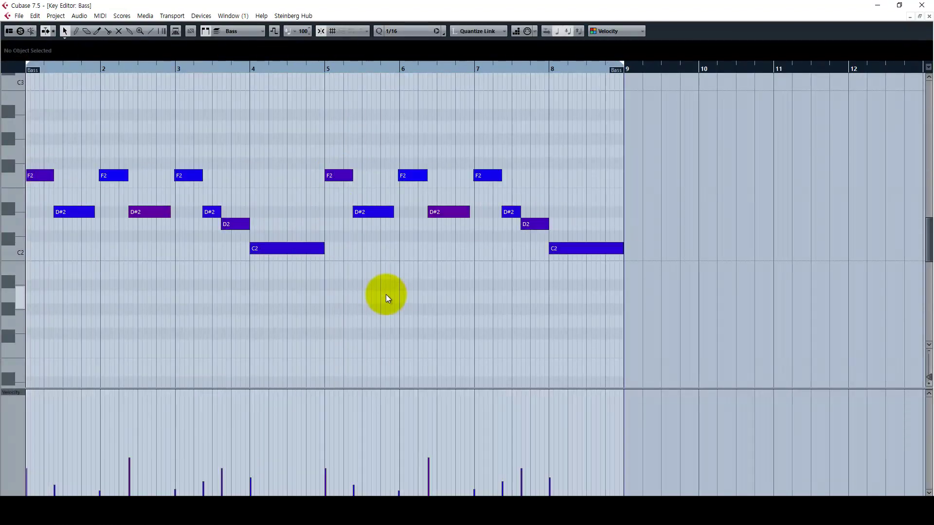
left_click(928, 16)
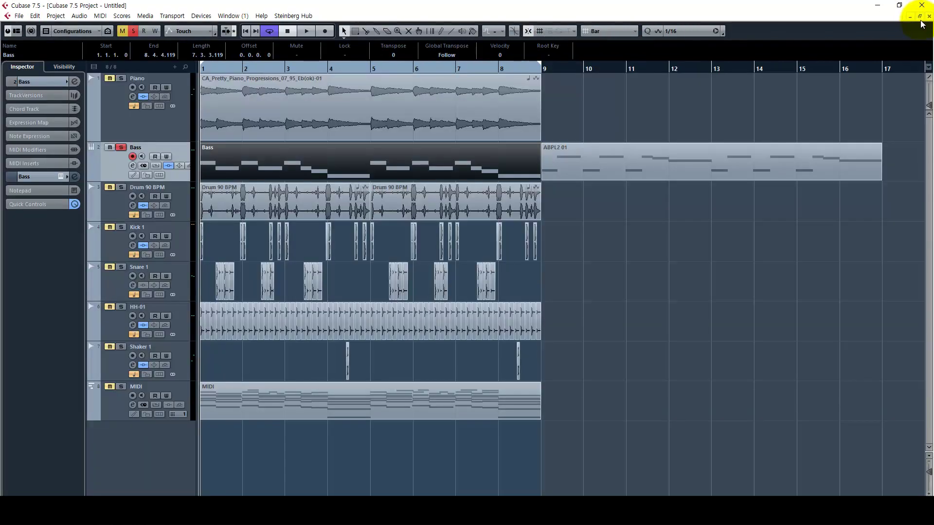
- Compare the new Bass part with ABPL2 01 in the Key Editor, selecting ABPL2 01's D#2, D2 and C2 notes
double_click(571, 159)
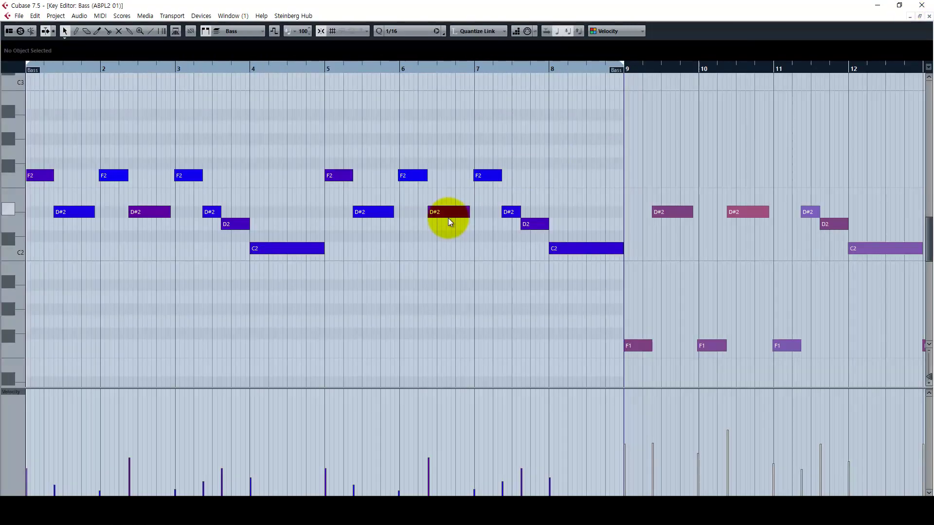
key("g")
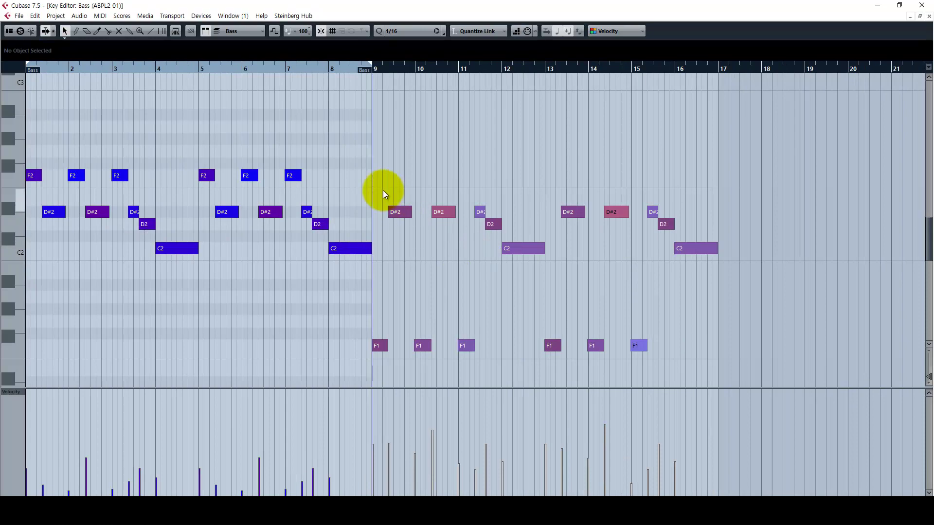
left_click_drag(384, 188, 685, 252)
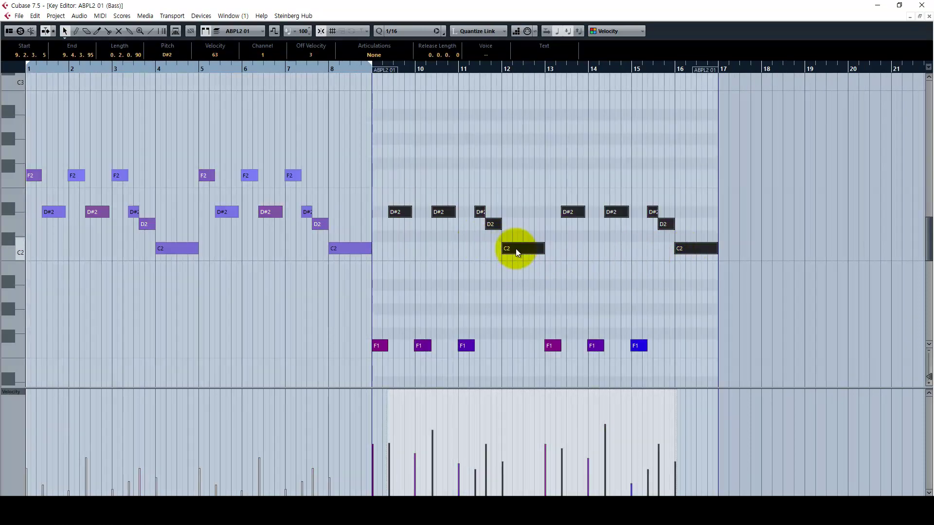
left_click_drag(743, 270, 380, 205)
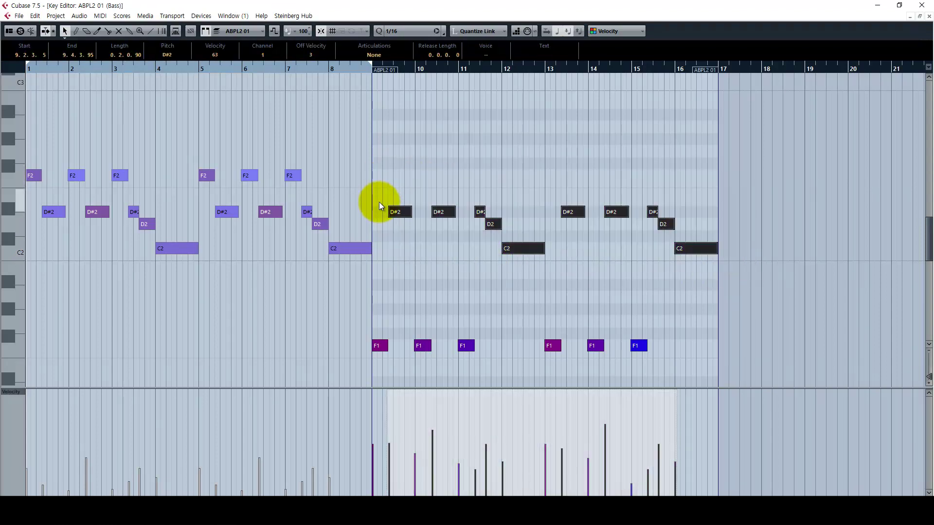
- Transpose all F2 notes in the new Bass part down one octave to F1
left_click(54, 346)
scroll(78, 328, "down", 3)
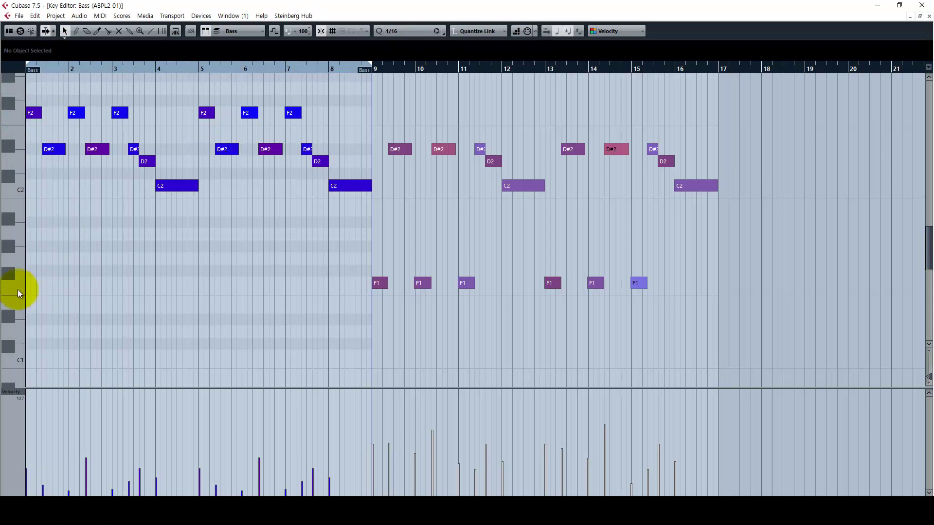
left_click_drag(308, 121, 1, 104)
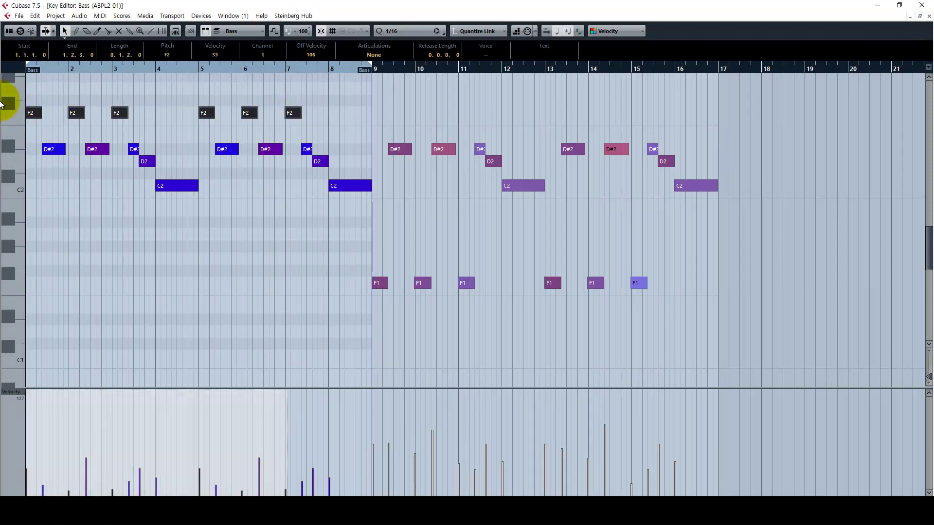
key("shift+Down")
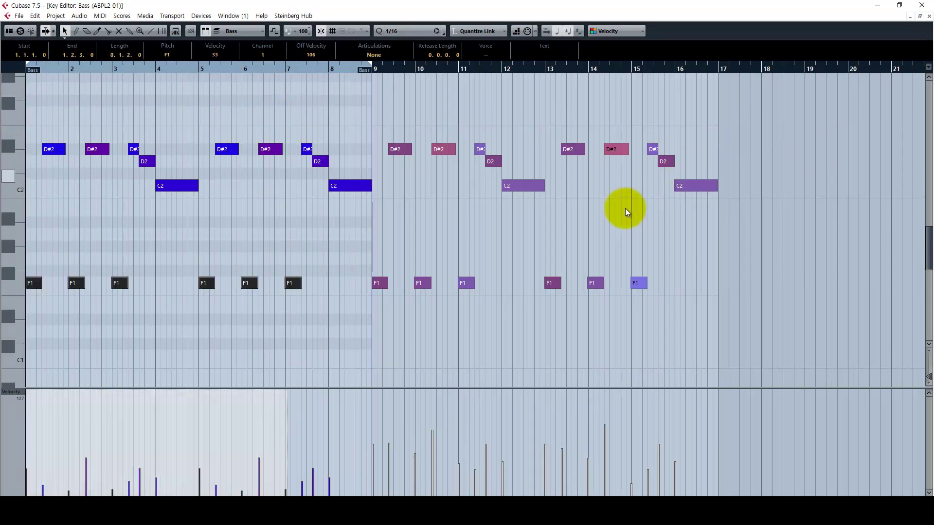
- Compare the note velocities of the new Bass part and ABPL2 01, selecting all notes of each part in turn
left_click(317, 300)
left_click_drag(319, 302, 78, 252)
left_click_drag(357, 207, 54, 134)
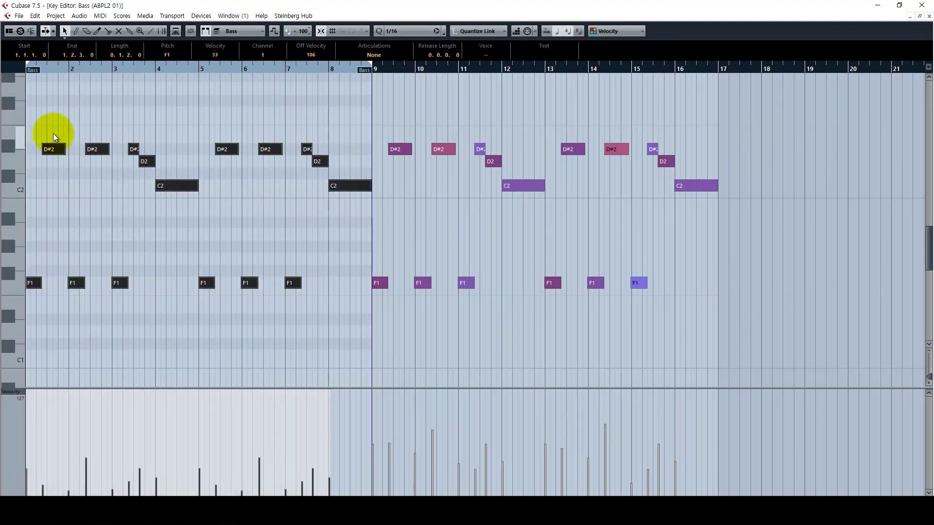
left_click(345, 220)
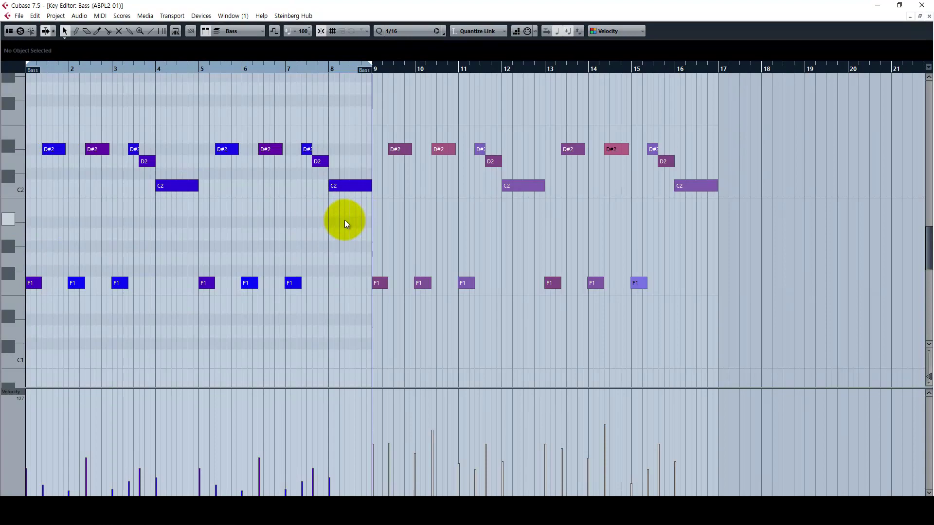
left_click(446, 221)
left_click_drag(772, 311, 382, 124)
mouse_move(615, 442)
mouse_move(527, 393)
left_mouse_down()
mouse_move(524, 380)
mouse_move(525, 409)
mouse_move(522, 377)
mouse_move(529, 398)
left_mouse_up()
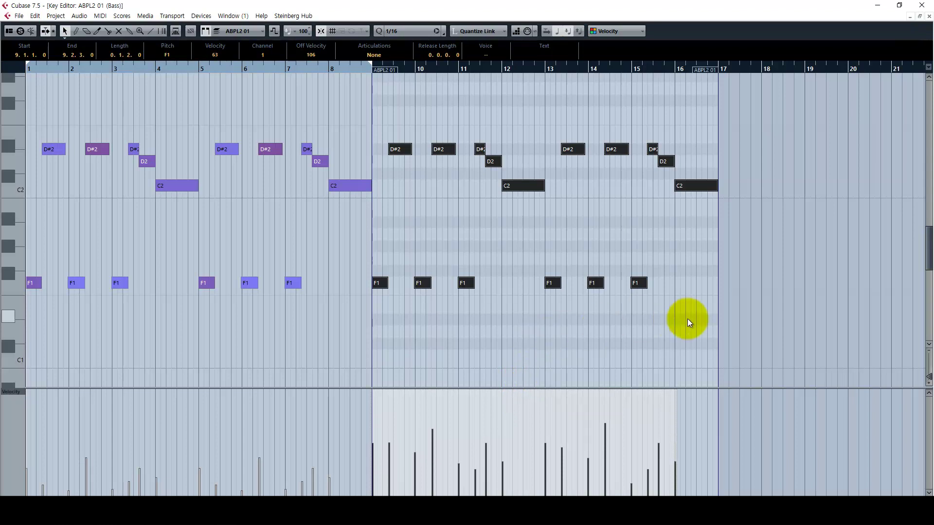
left_click_drag(750, 319, 377, 139)
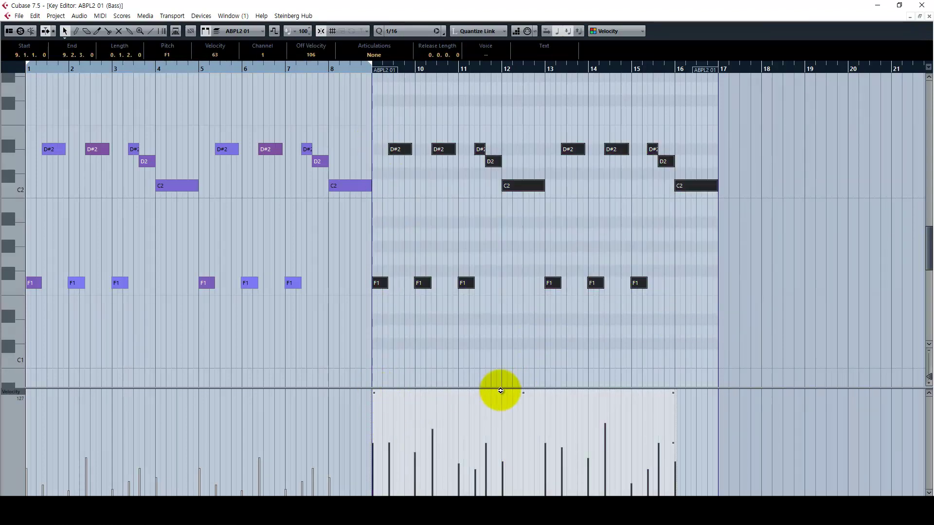
- Try raising the velocities of all ABPL2 01 notes to 127, and undo the change
left_click_drag(526, 389, 547, 282)
left_click(551, 283)
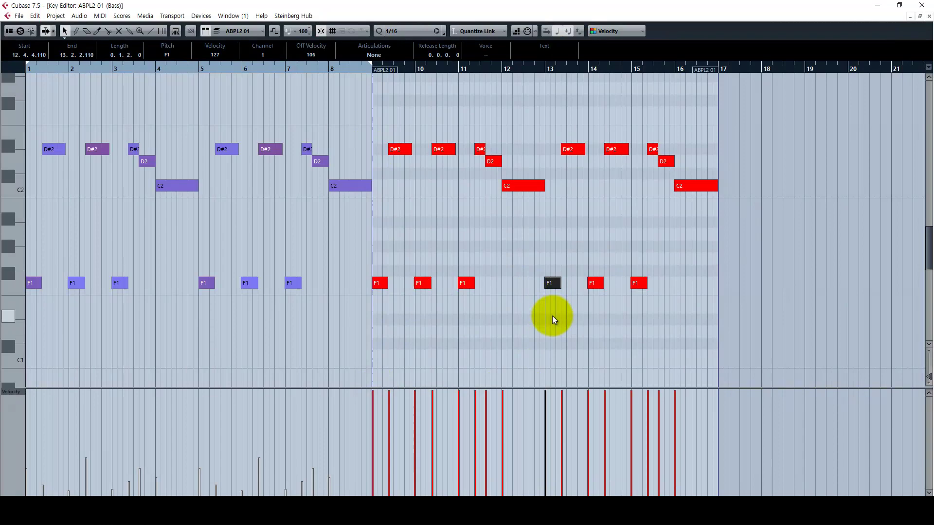
left_click(743, 333)
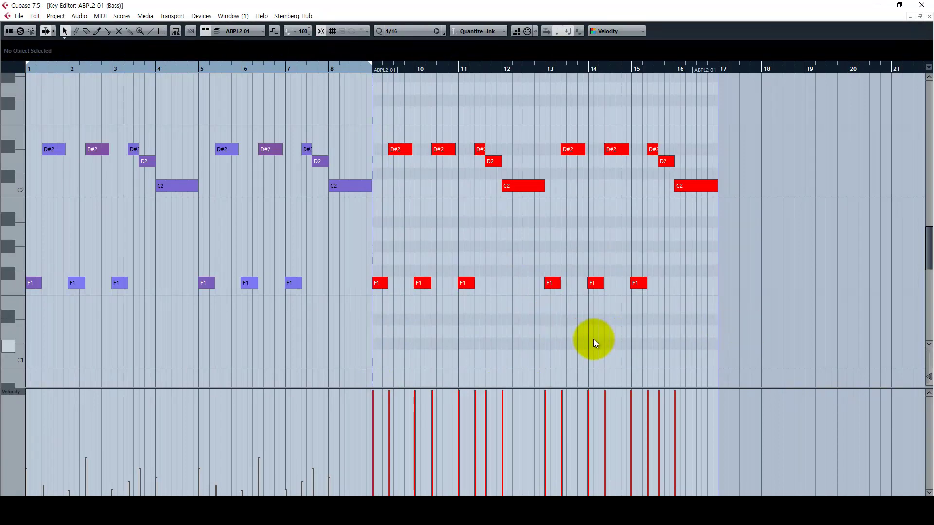
key("ctrl+z")
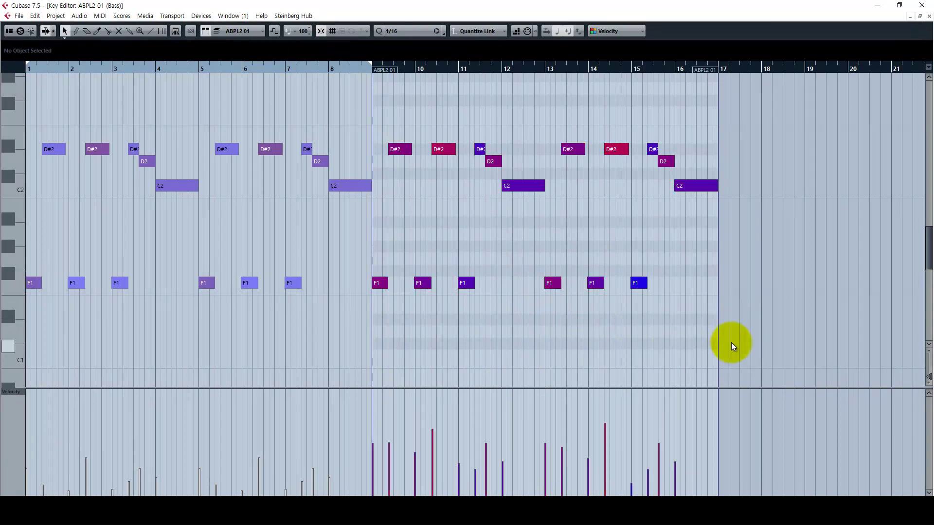
- Close the Key Editor and replace the new Bass part with ABPL2 01, moved back to bar 1
left_click_drag(730, 342, 392, 150)
left_click(423, 205)
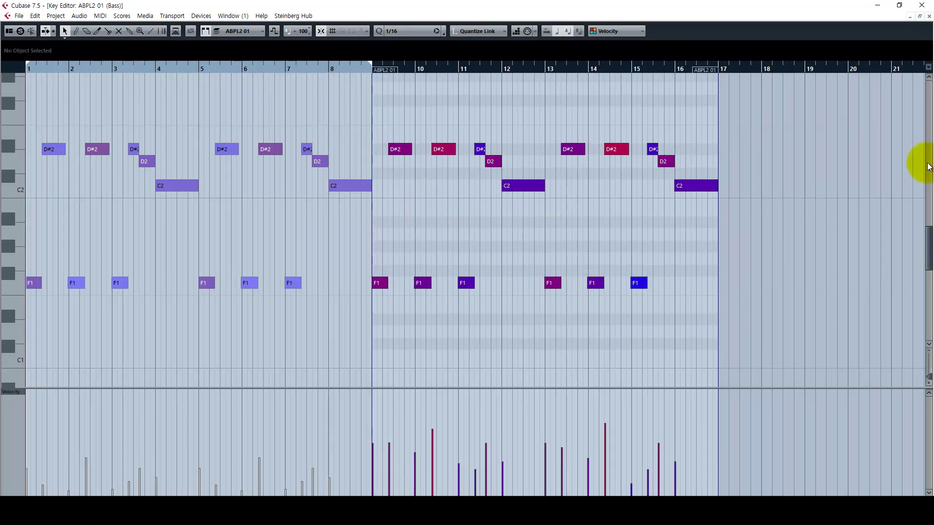
left_click(929, 16)
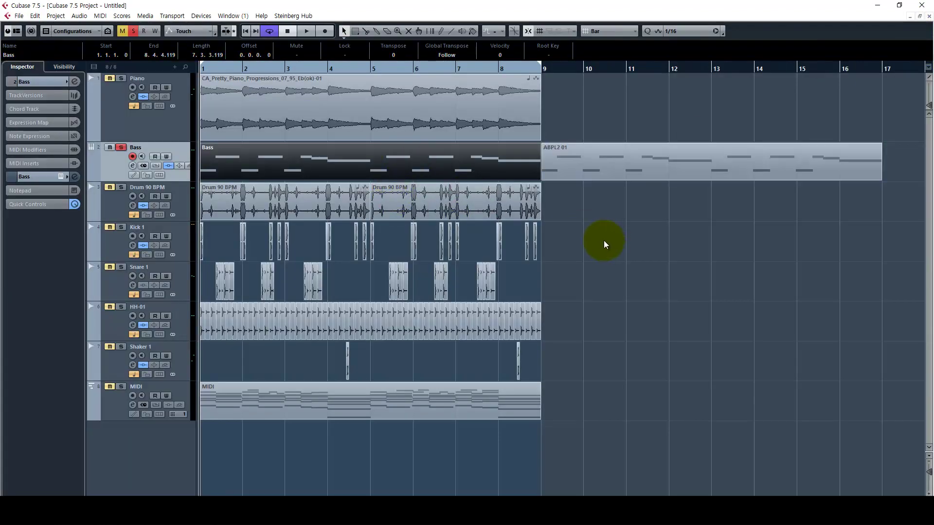
left_click_drag(653, 158, 311, 166)
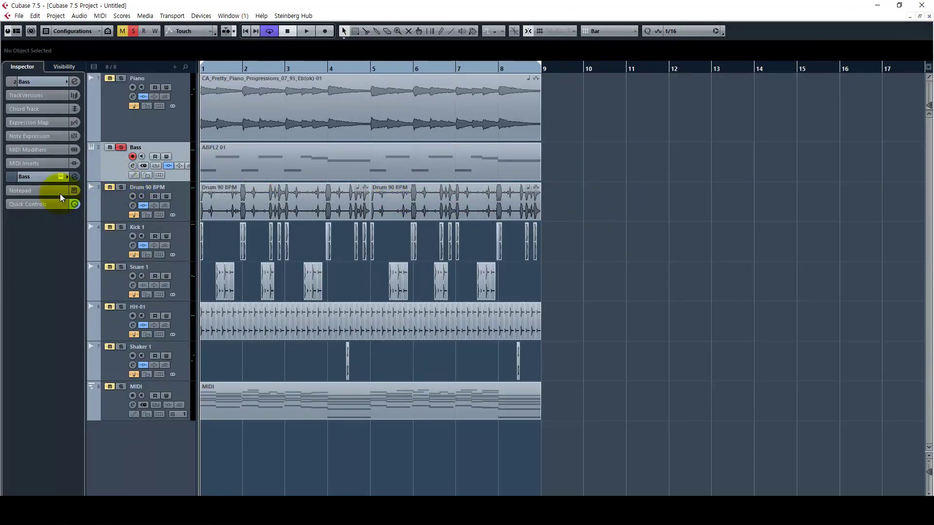
- Open the Bass track's Neutron Equalizer and CamelCrusher inserts, and close and bypass CamelCrusher, leaving the equalizer open
left_click(48, 175)
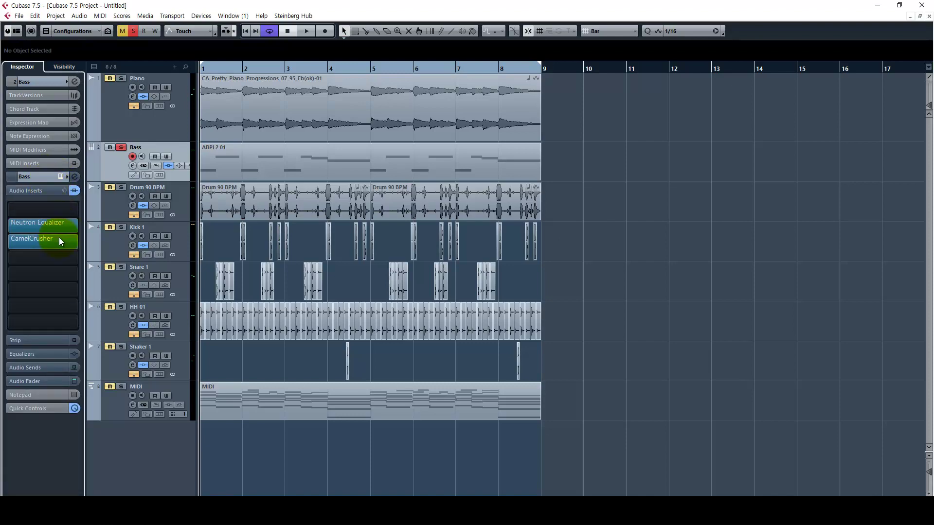
left_click_drag(592, 327, 293, 135)
left_click(62, 244)
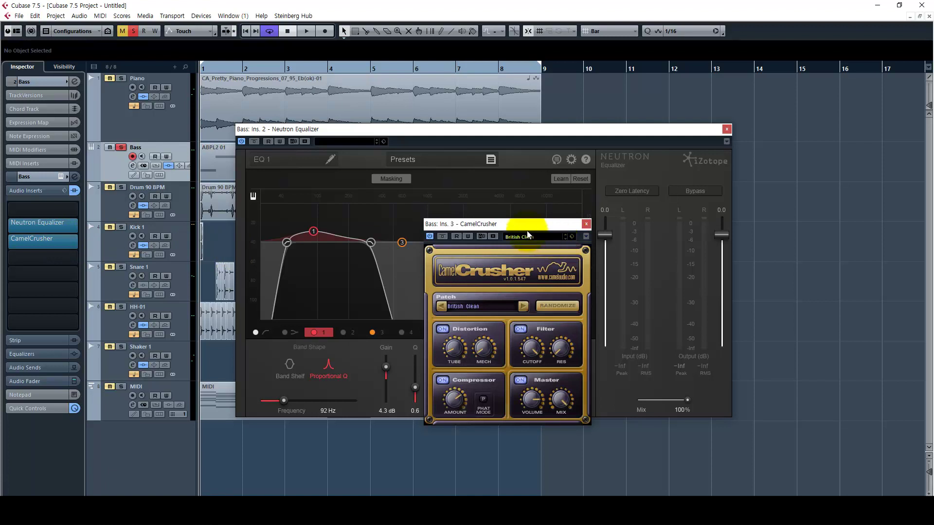
left_click_drag(527, 235, 801, 216)
left_click(858, 206)
left_click(7, 243)
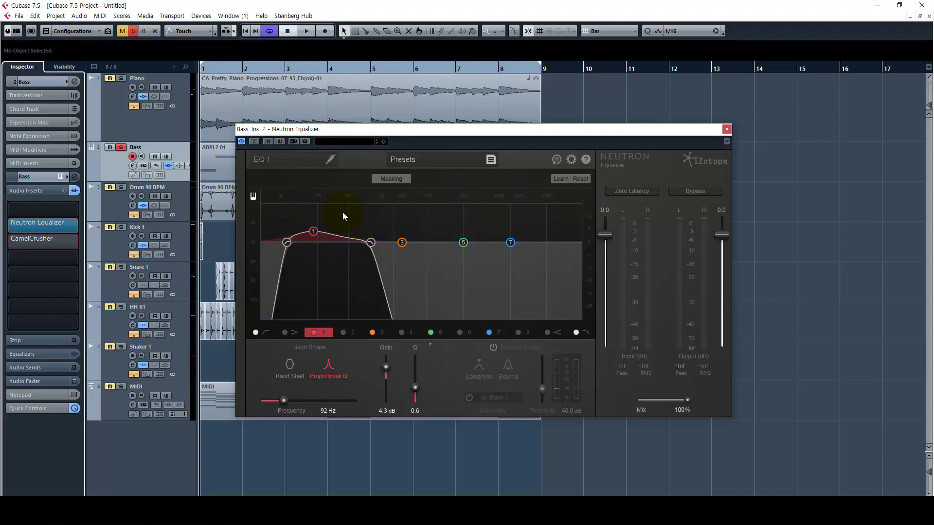
left_click_drag(347, 137, 454, 138)
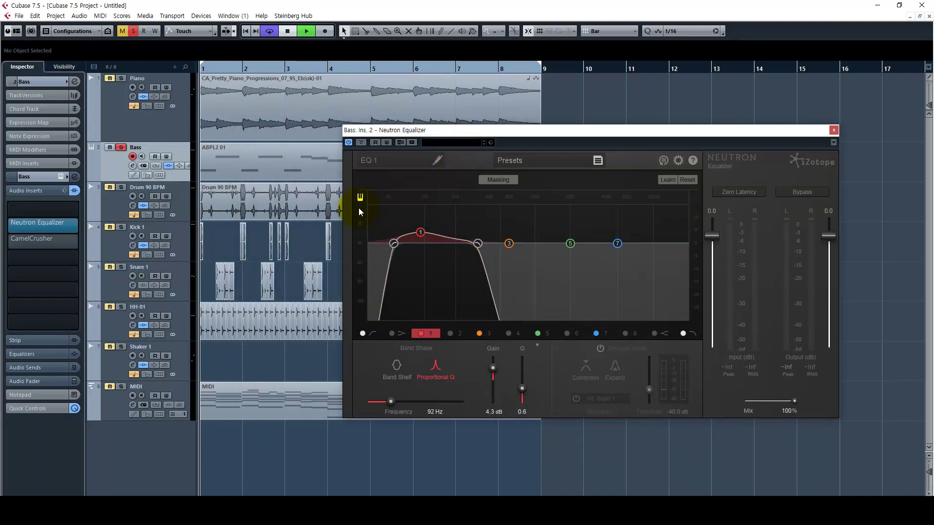
- Play the soloed Bass track with Neutron Equalizer bypassed, and replay it with the equalizer active to compare the sound
left_click(362, 143)
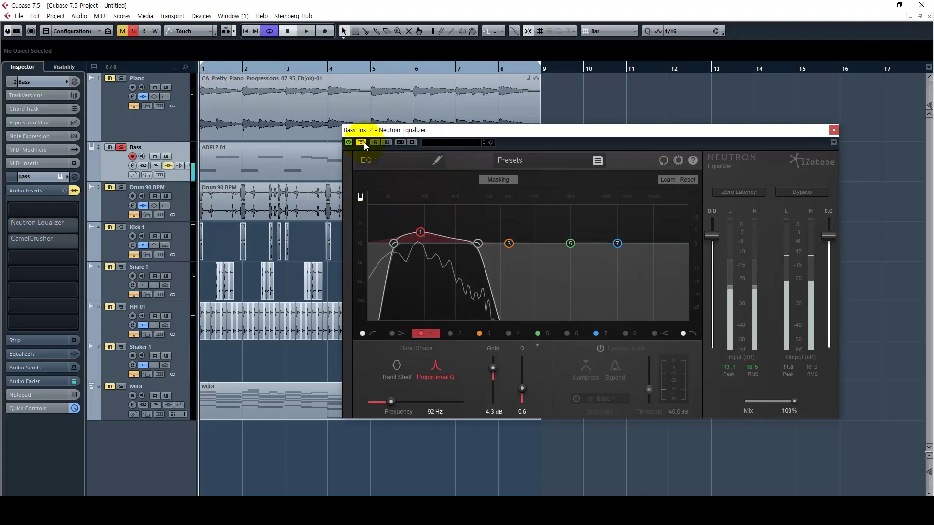
key("space")
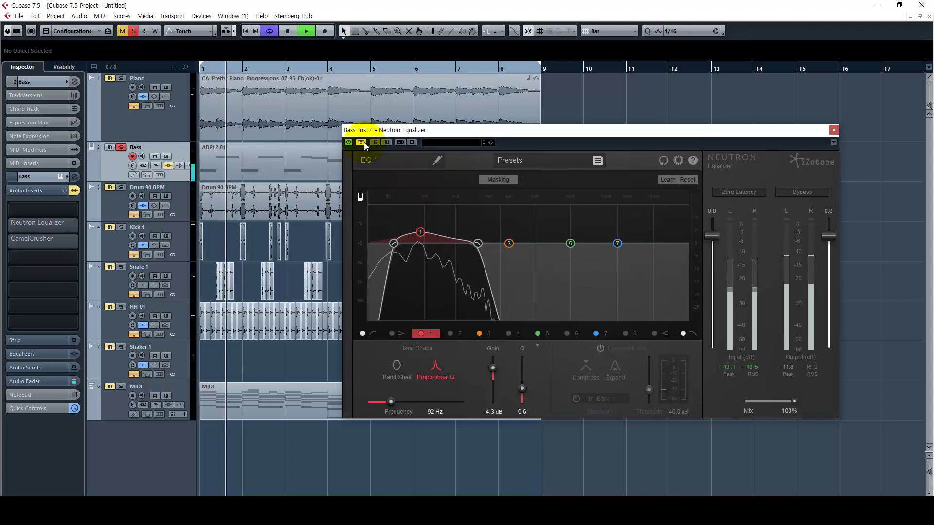
left_click_drag(365, 129, 427, 130)
key("F3")
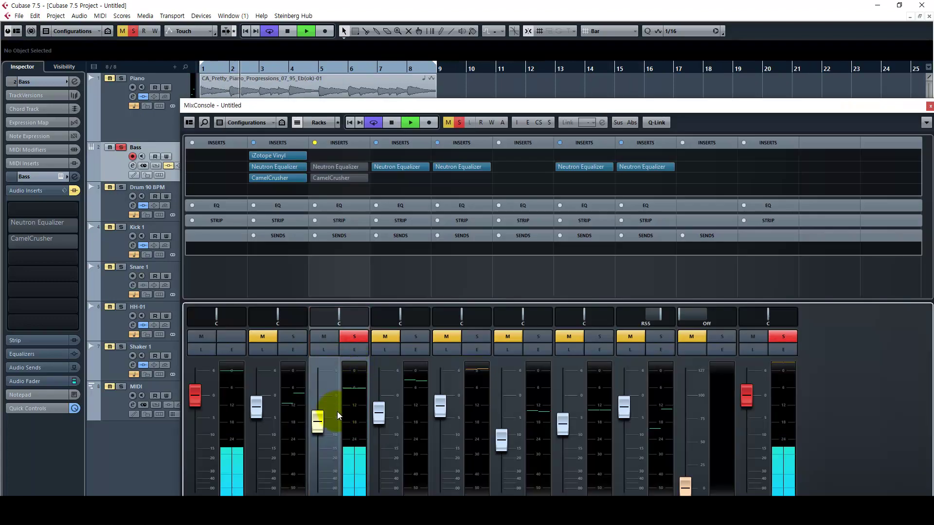
key("F3")
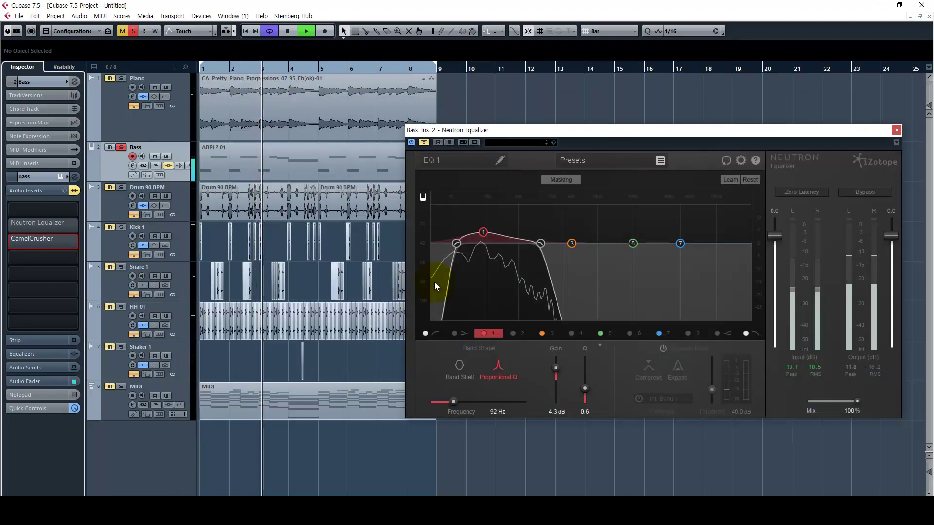
key("space")
left_click(422, 142)
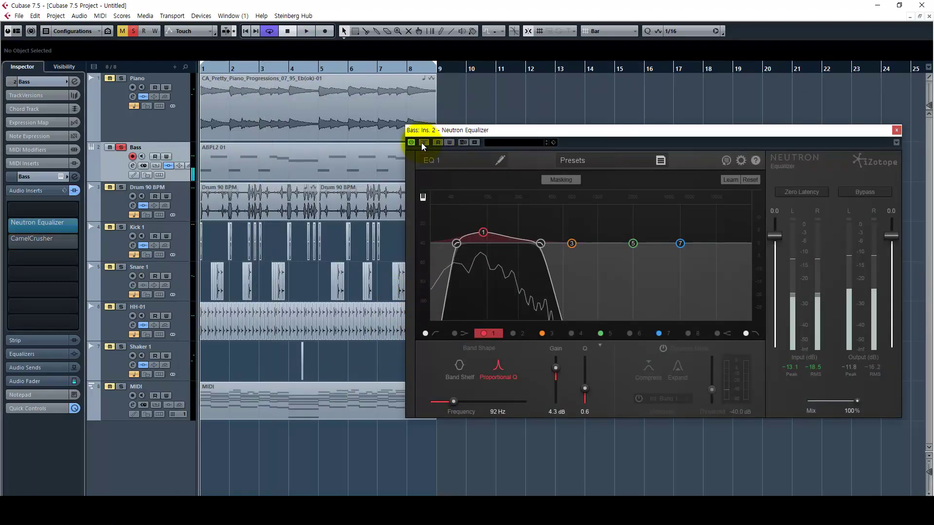
key("space")
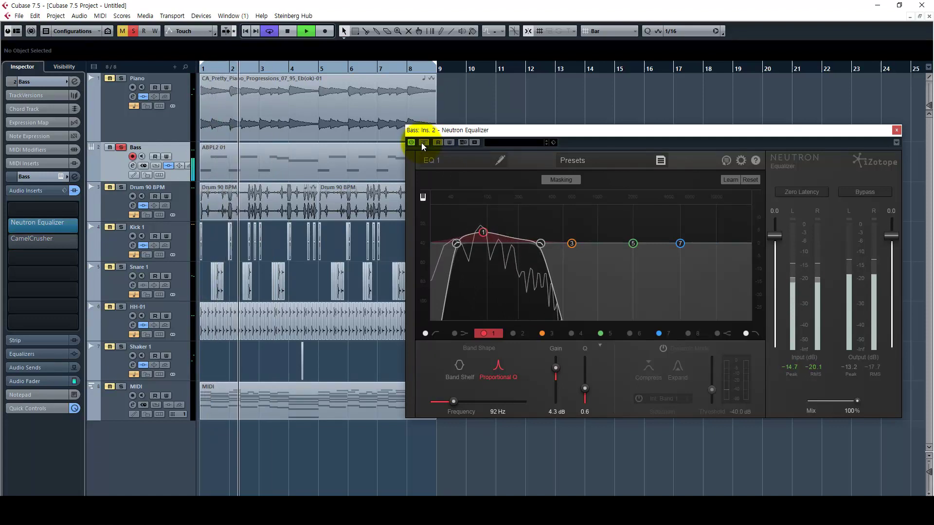
- Reactivate CamelCrusher with its British Clean patch on the Bass track and replay the bass line
left_click(44, 238)
key("space")
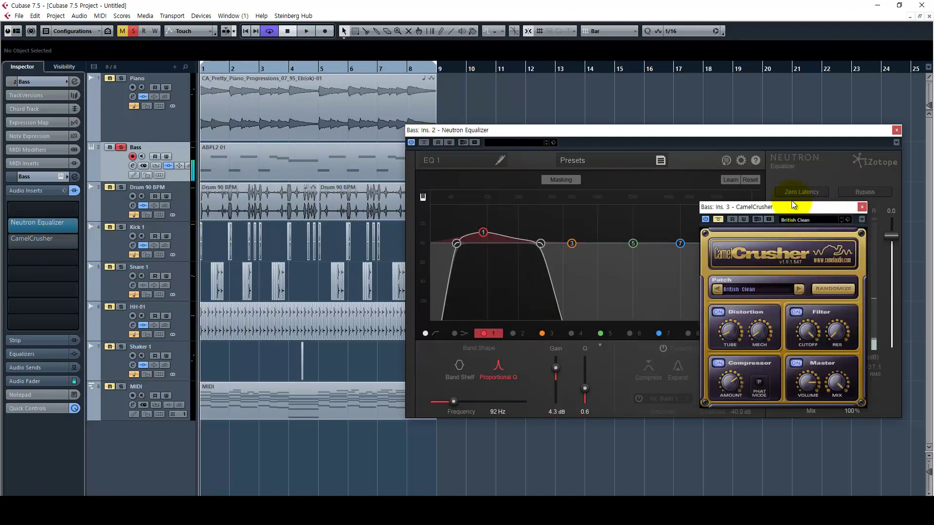
left_click_drag(793, 205, 558, 206)
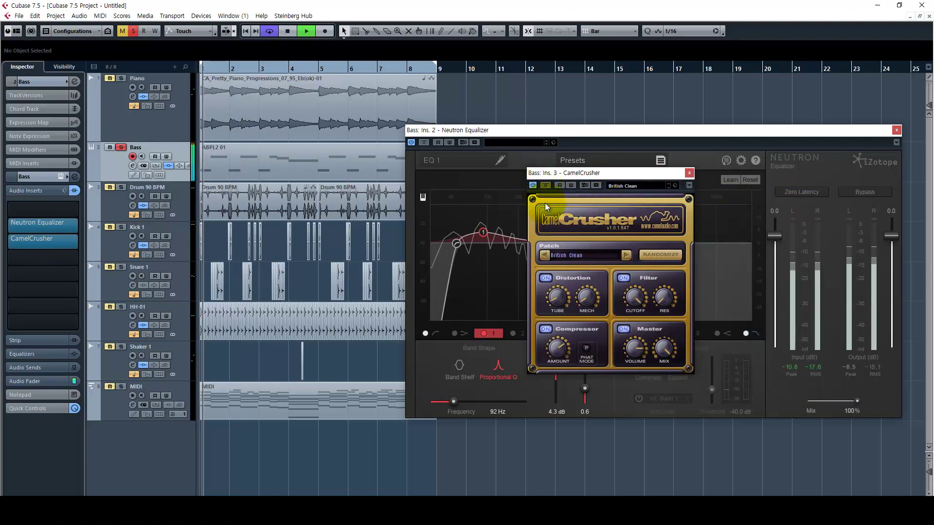
- Solo Piano alongside Bass and slightly lower the Bass fader in the MixConsole, closing the mixer and insert windows
key("F3")
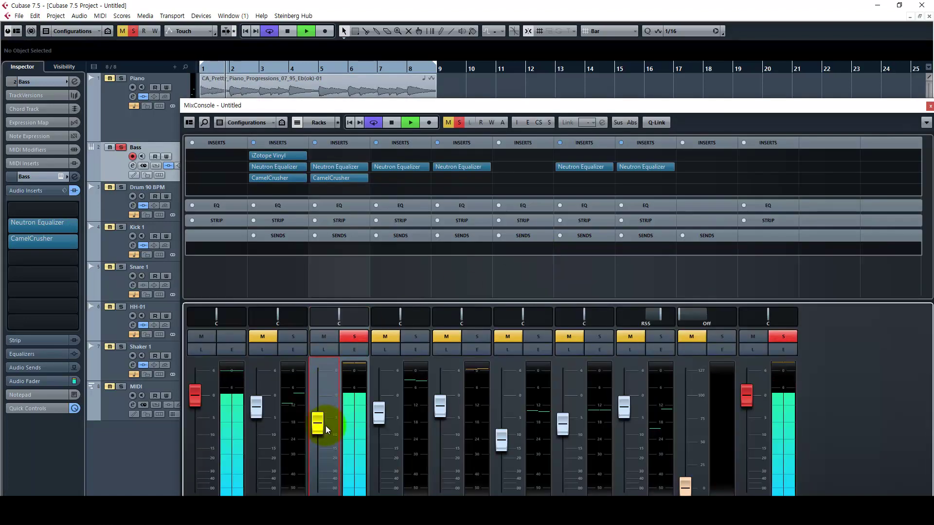
left_click(262, 336)
left_click(293, 336)
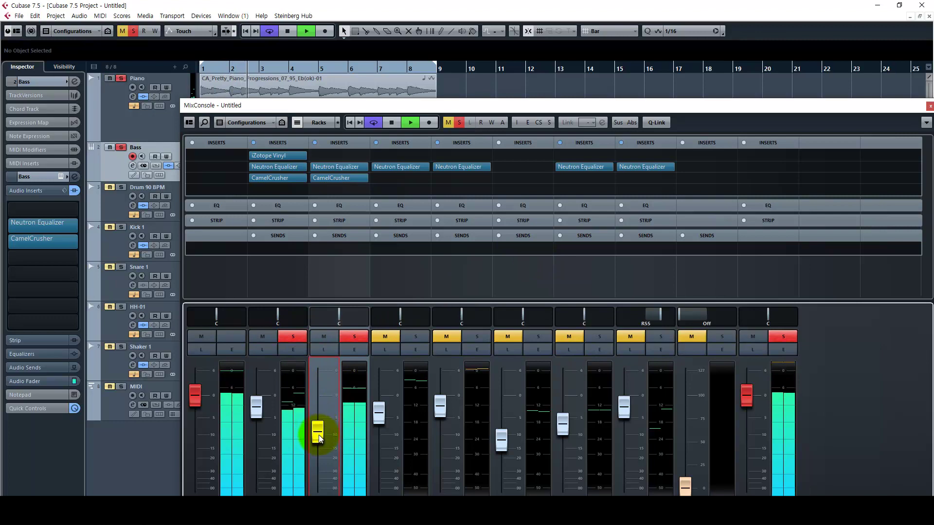
key("F3")
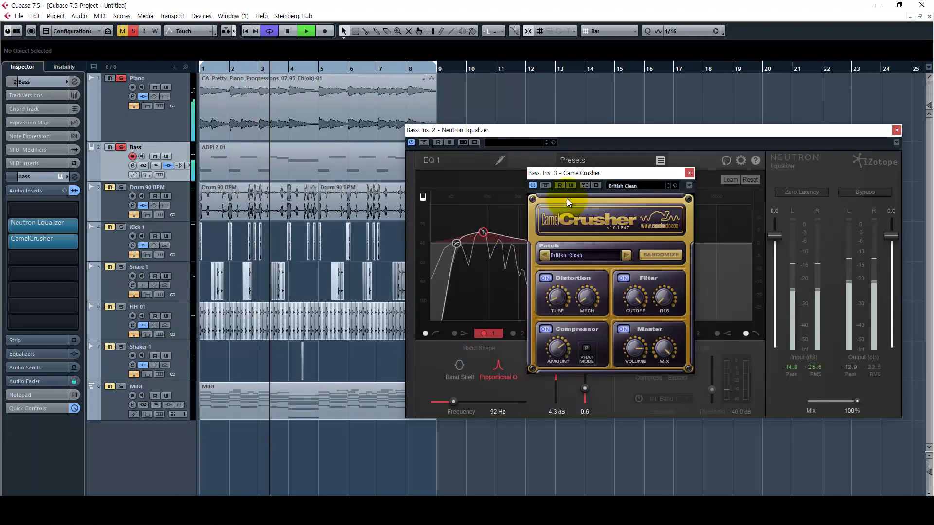
left_click(689, 172)
left_click(897, 130)
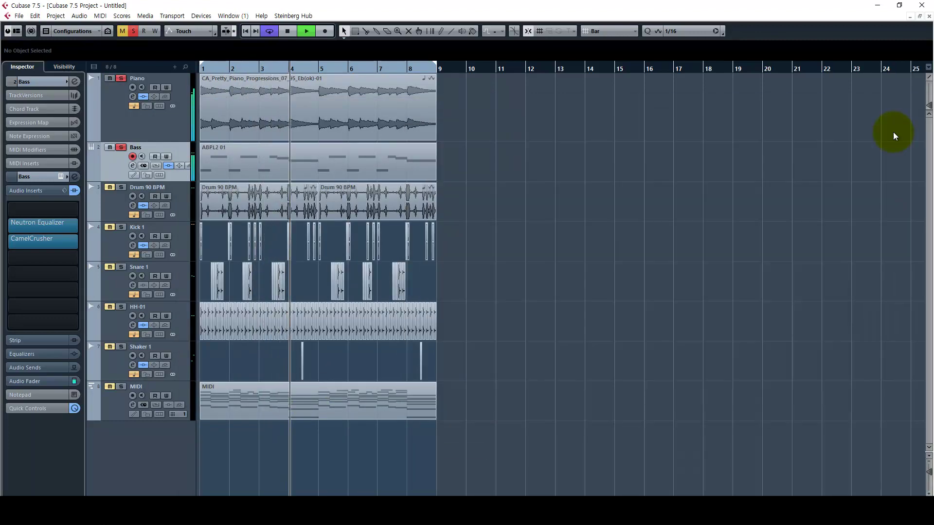
right_click(560, 207)
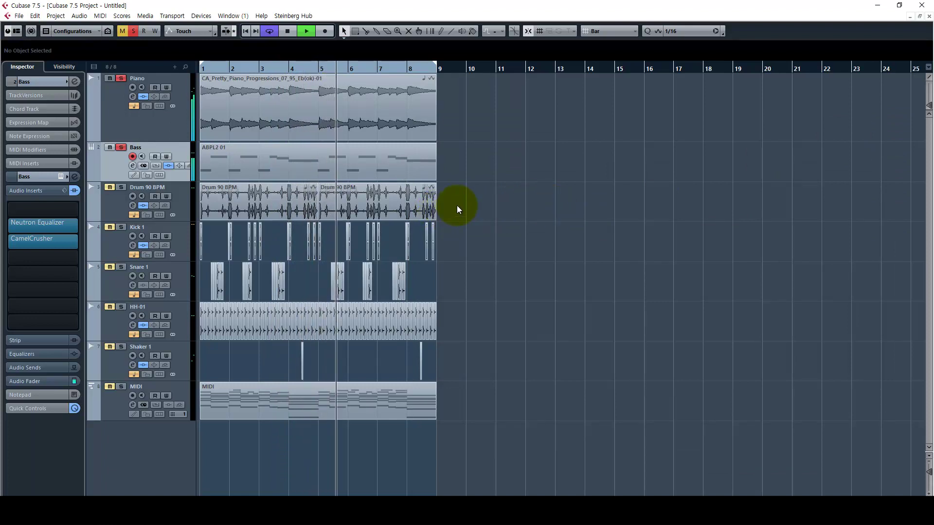
right_click(472, 198)
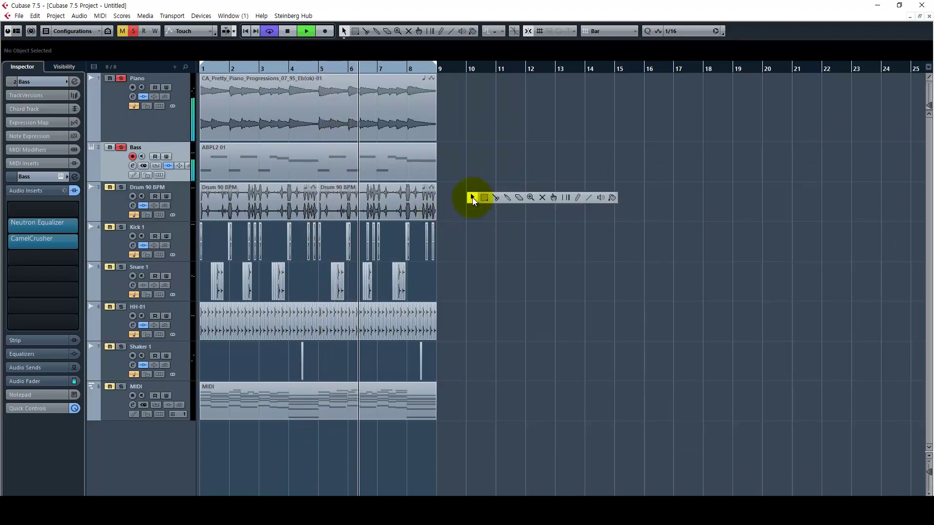
left_click(472, 198)
- Stop playback, reduce the Piano track's height and deactivate solo on all tracks
key("space")
left_click(153, 138)
left_click_drag(154, 142, 159, 113)
left_click(120, 167)
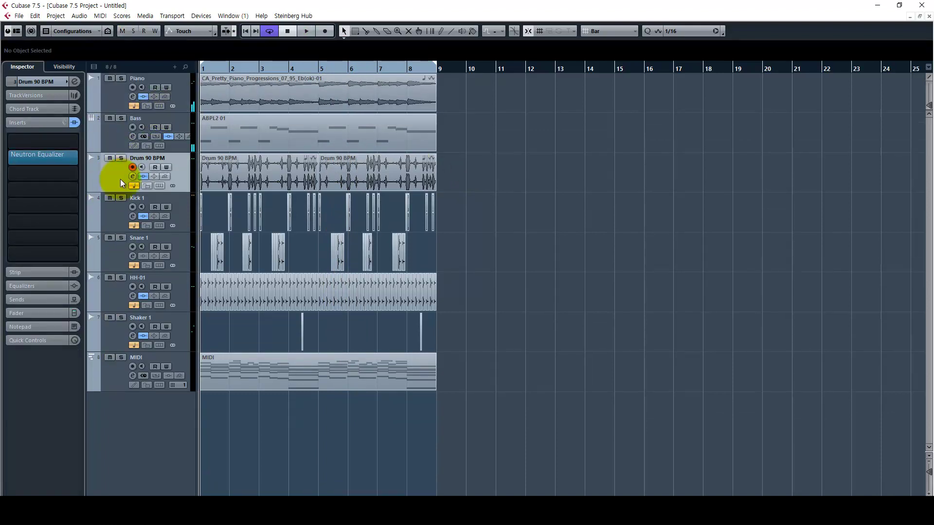
- Delete the MIDI track from the project
left_click(121, 386)
key("Delete")
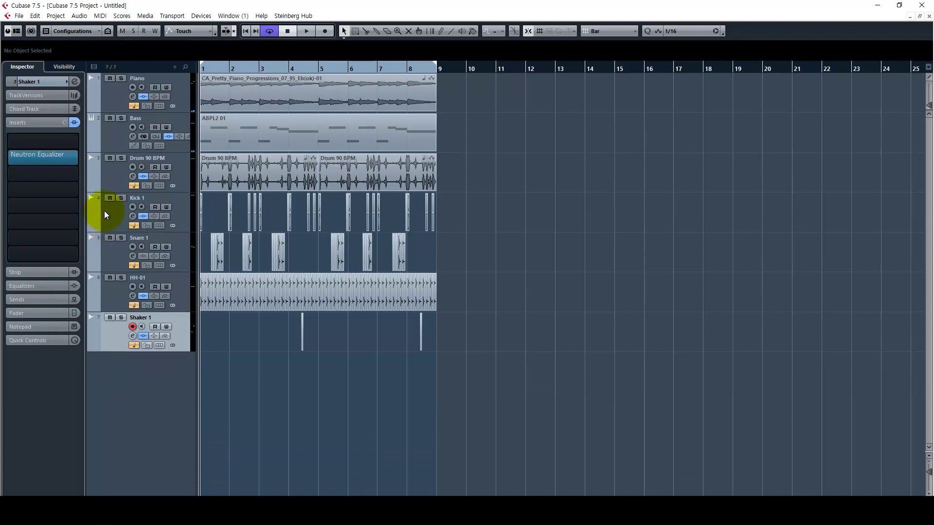
- Solo the tracks from Drum 90 BPM through Shaker 1 together and start playback
left_click(116, 179, "shift")
key("s")
key("space")
- Shrink the Piano and Bass tracks together to a minimal height while the drums play
left_click(114, 130)
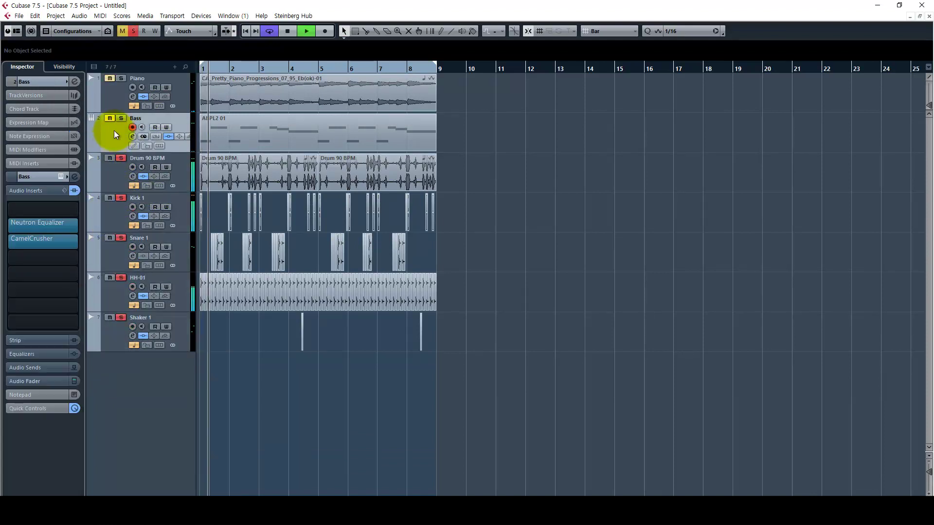
left_click(115, 105, "shift")
left_click_drag(114, 111, 114, 94)
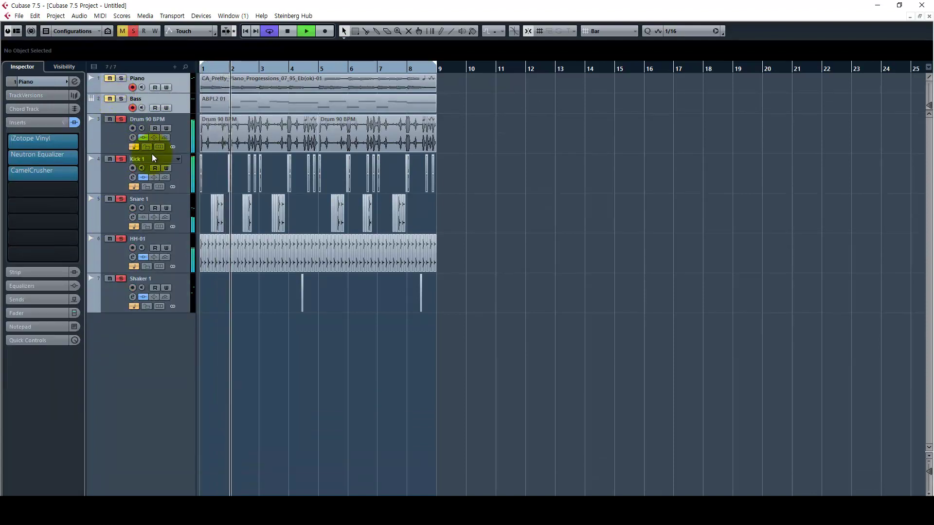
key("h")
key("h")
key("h")
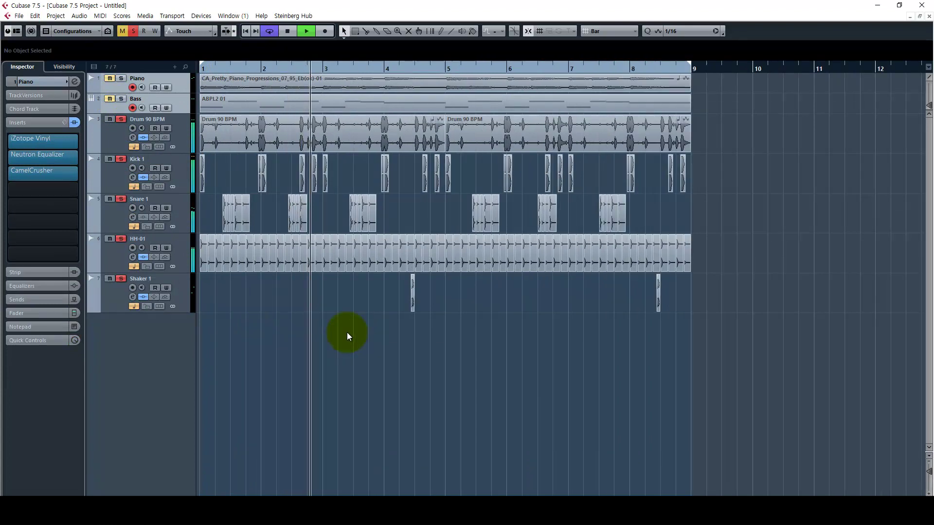
right_click(348, 332)
right_click(323, 335)
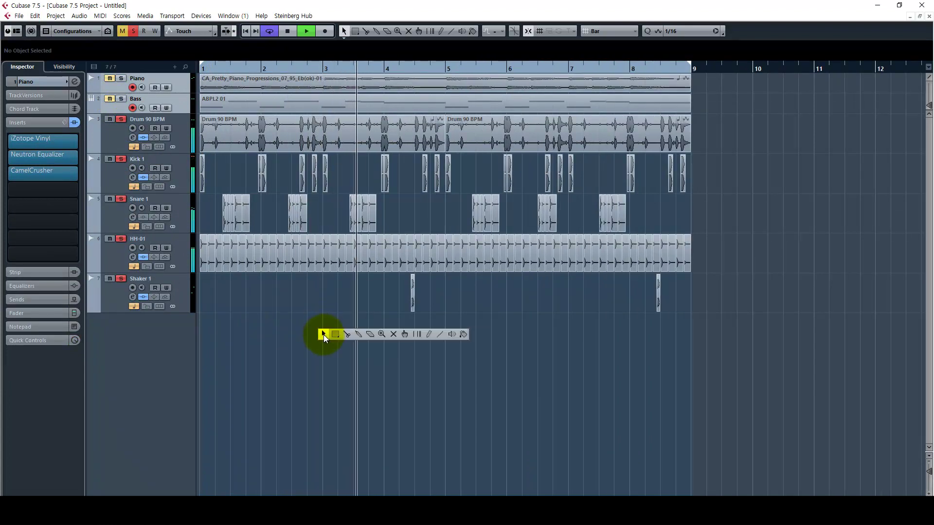
left_click(323, 334)
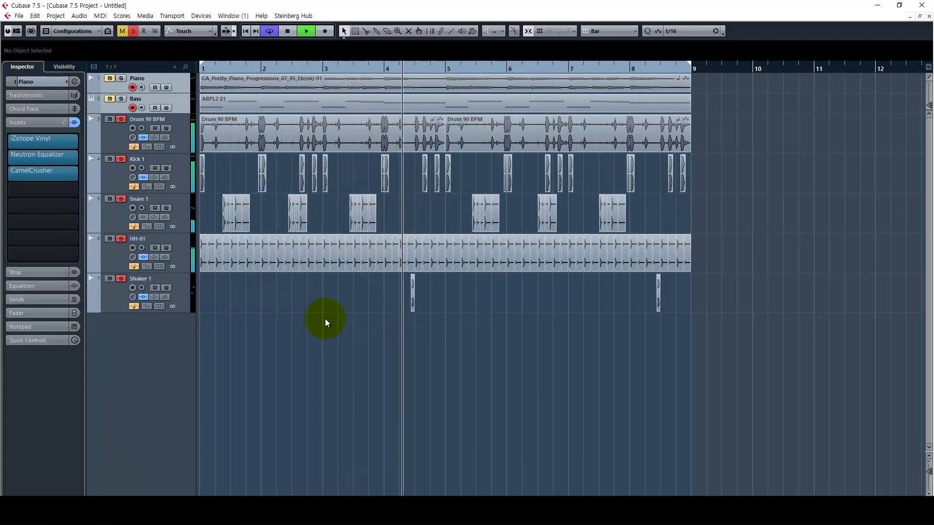
- Stop playback, solo only the Drum 90 BPM track and audition its loop from the start
key("space")
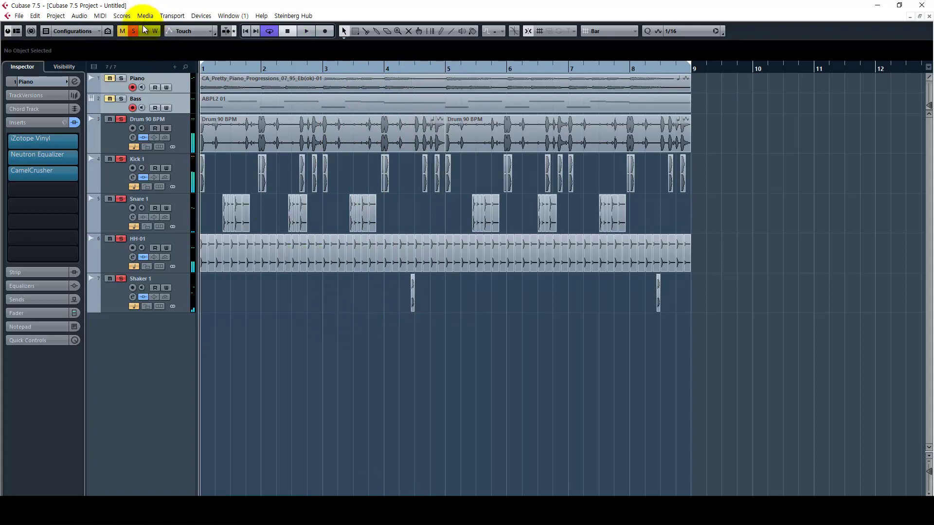
left_click(118, 135)
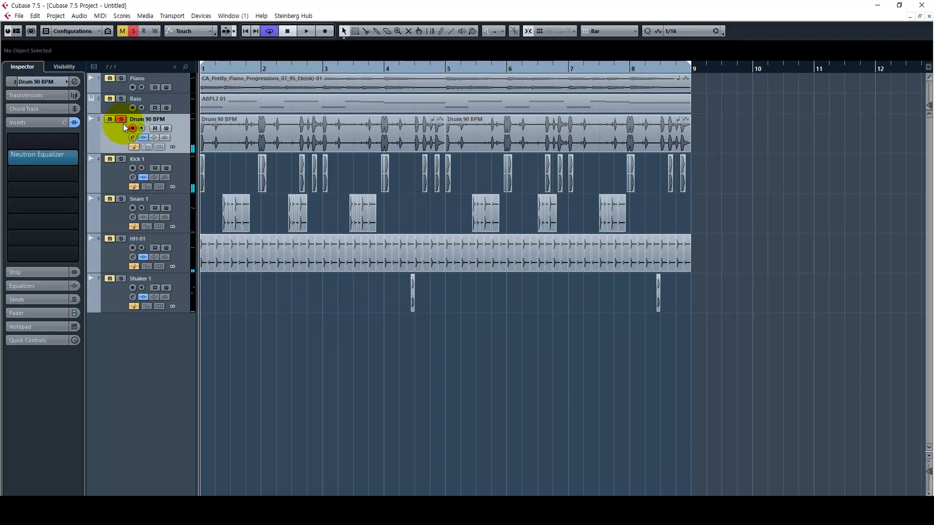
key("space")
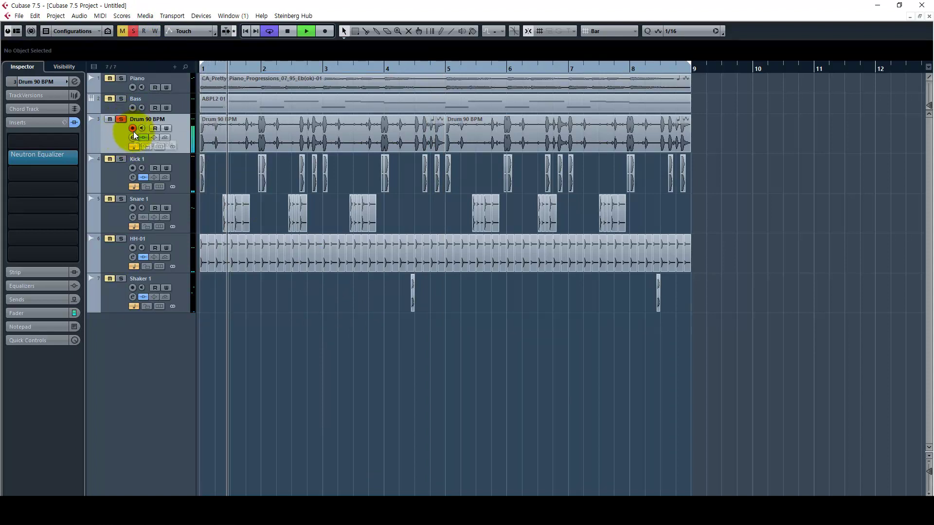
key("space")
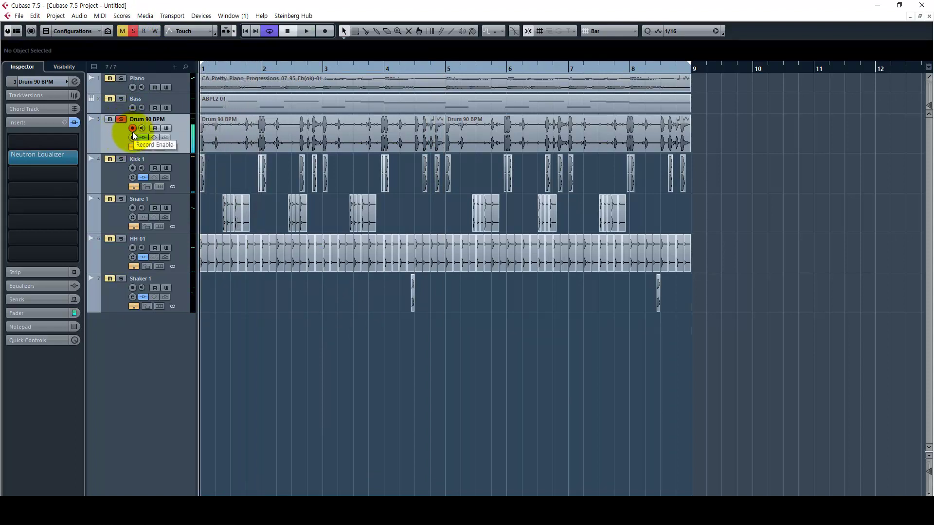
key("space")
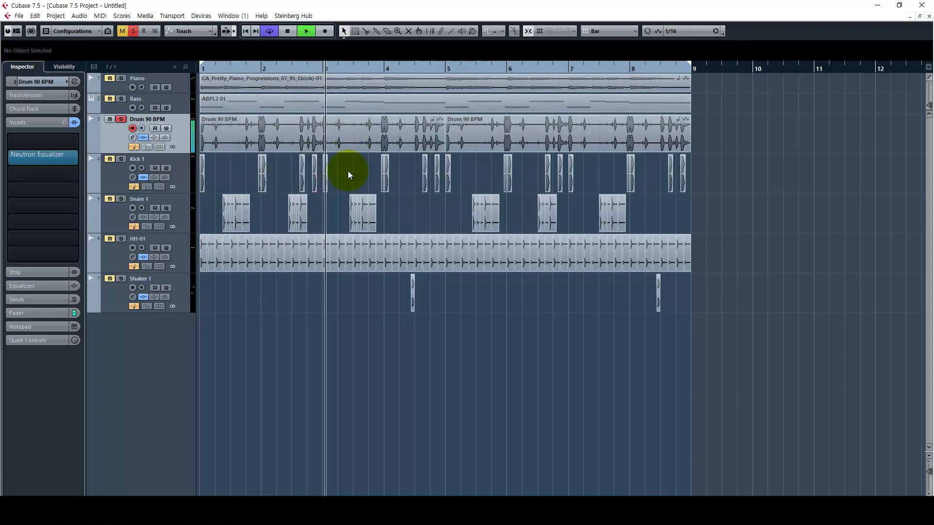
key("space")
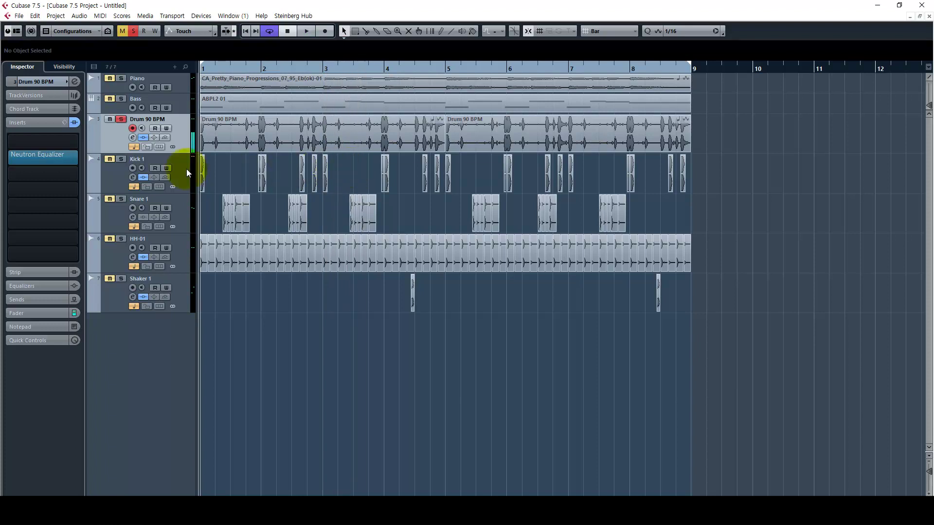
- Open the Neutron Equalizer on the Drum 90 BPM track and compare playback with the plug-in bypassed and active
left_click(62, 165)
left_click_drag(807, 163, 414, 158)
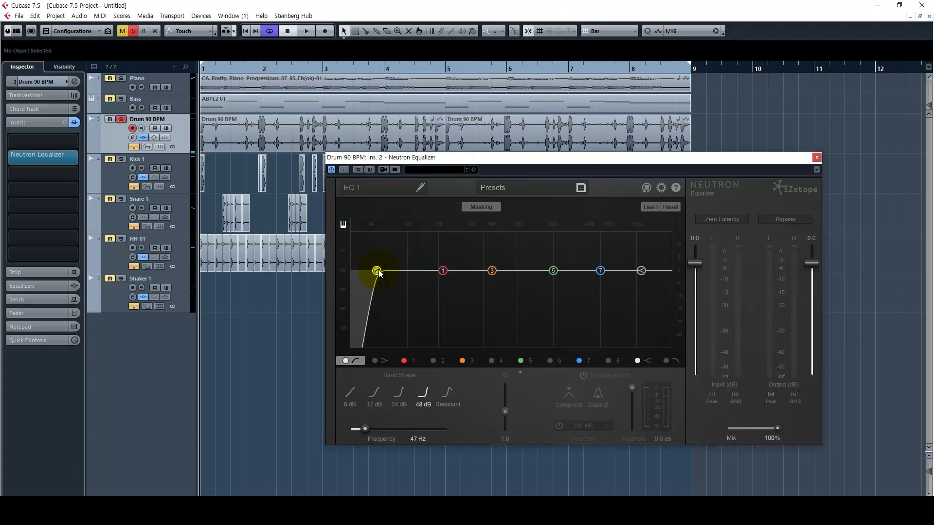
left_click(344, 170)
key("space")
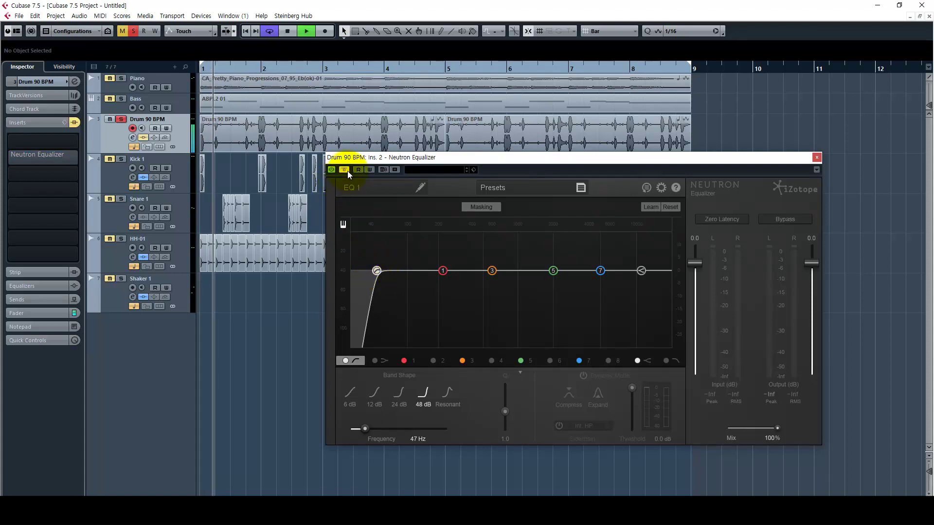
left_click(347, 171)
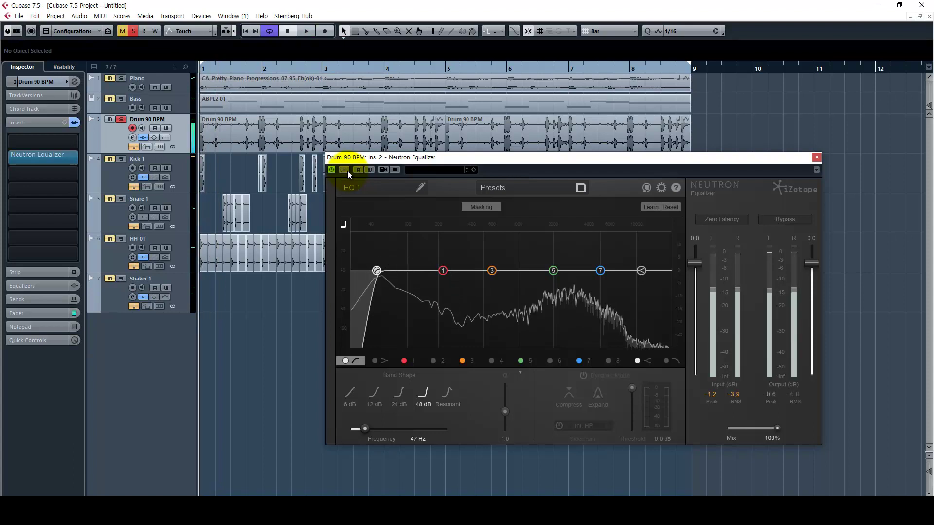
key("space")
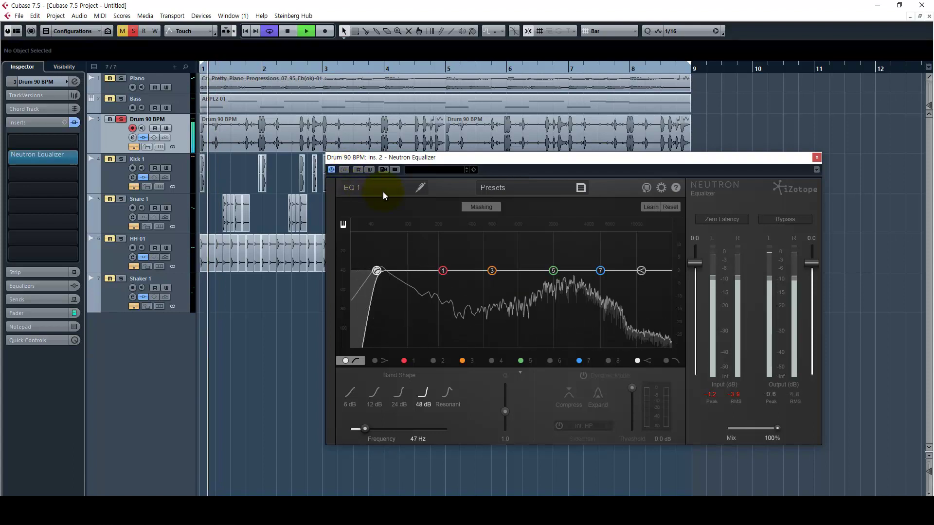
key("space")
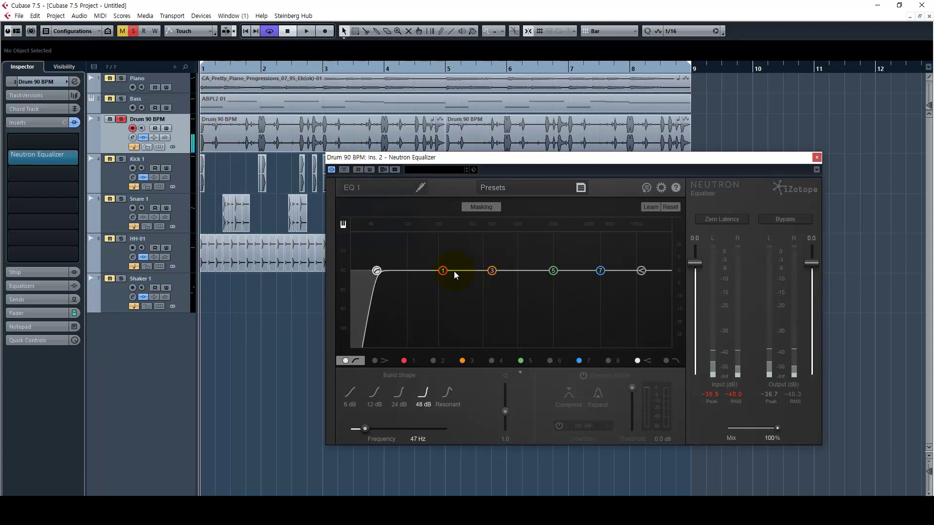
- Cut band 1 by about 5.3 dB near 97 Hz, boost band 3 slightly and raise band 7 to 3.3 dB at 5643 Hz during playback
left_click_drag(443, 270, 432, 294)
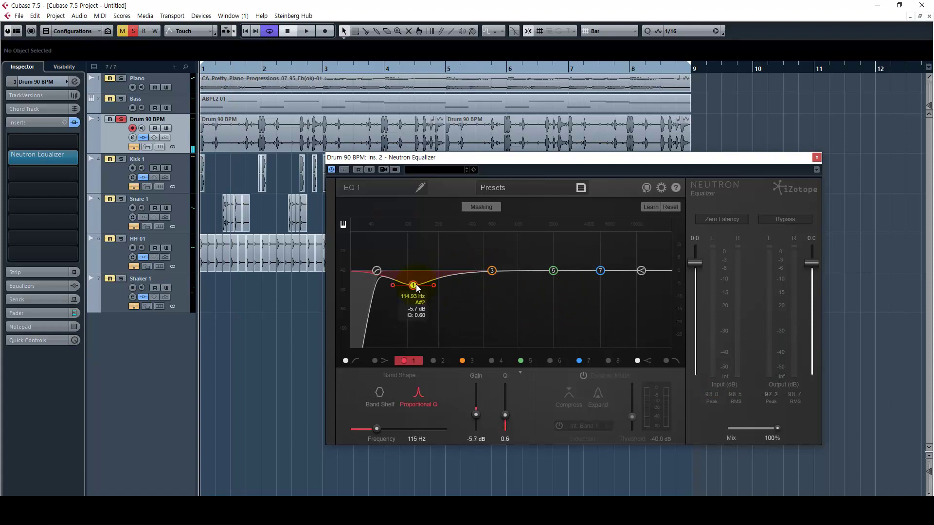
key("space")
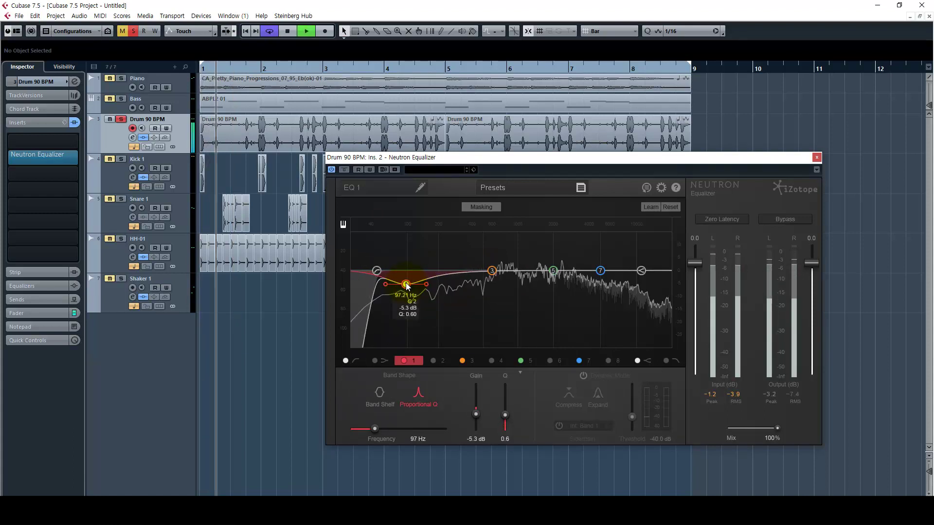
left_click(492, 271)
left_click_drag(495, 275, 504, 265)
left_click_drag(601, 270, 607, 262)
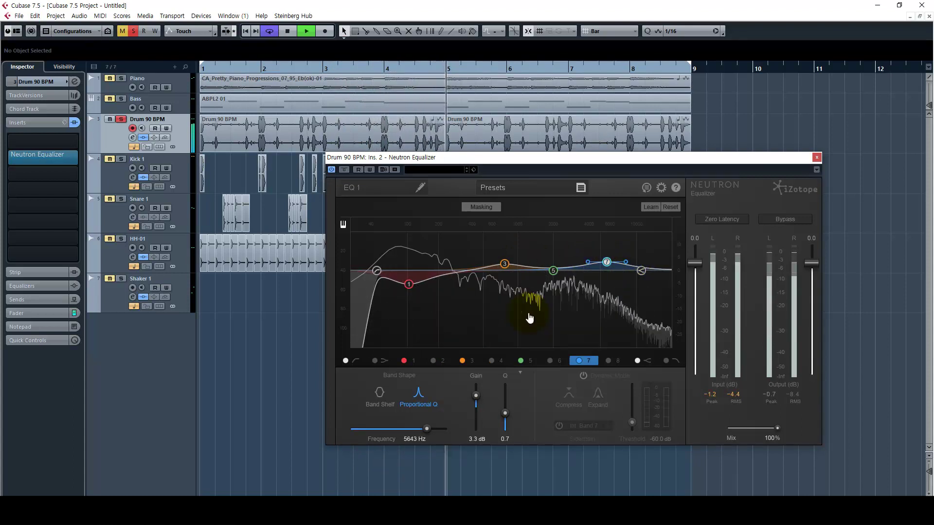
key("space")
right_click(256, 308)
left_click(256, 308)
- Lower EQ band 3 to about -4.2 dB at 754 Hz with Q 0.6 and trim band 5 to -0.4 dB at 1940 Hz
key("space")
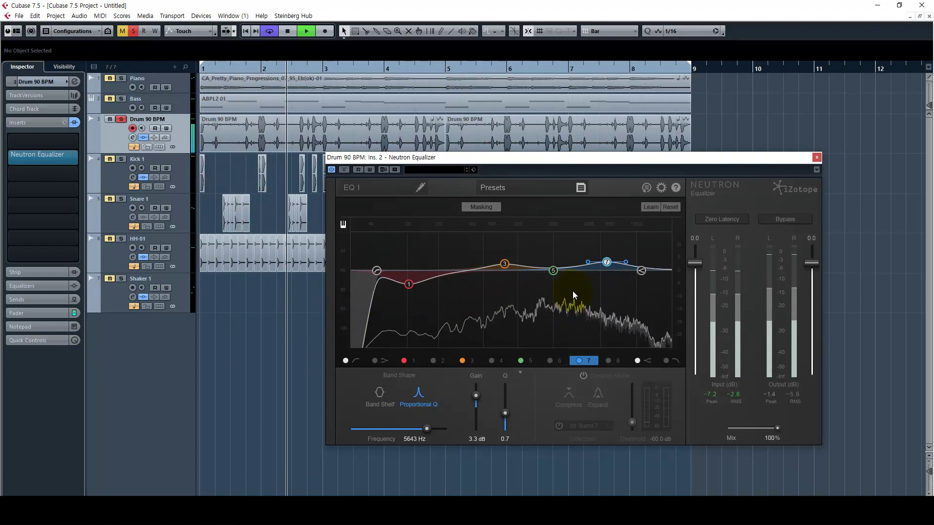
left_click_drag(506, 266, 505, 283)
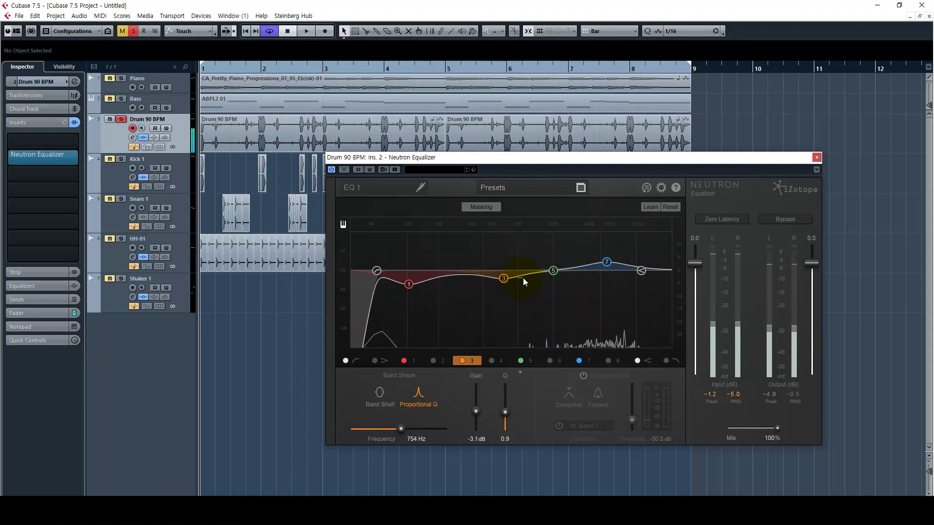
left_click_drag(524, 278, 527, 281)
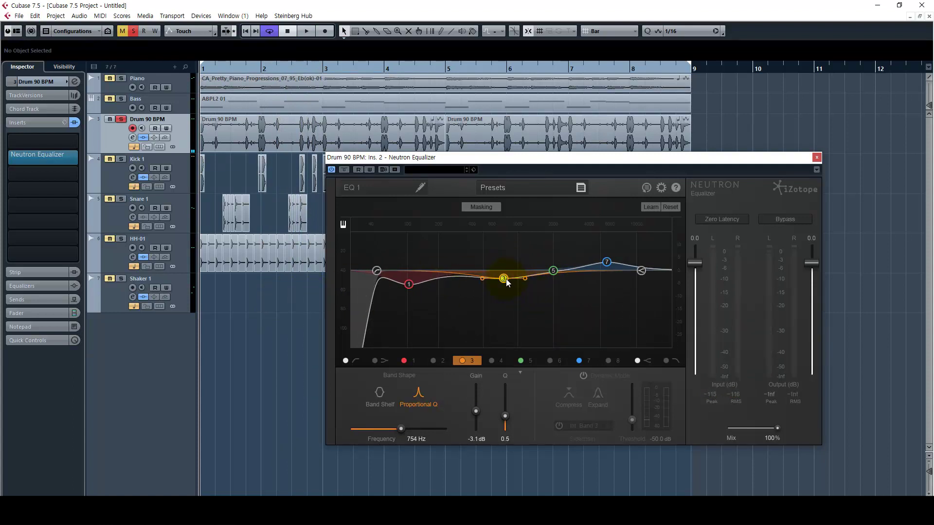
left_click_drag(506, 283, 505, 284)
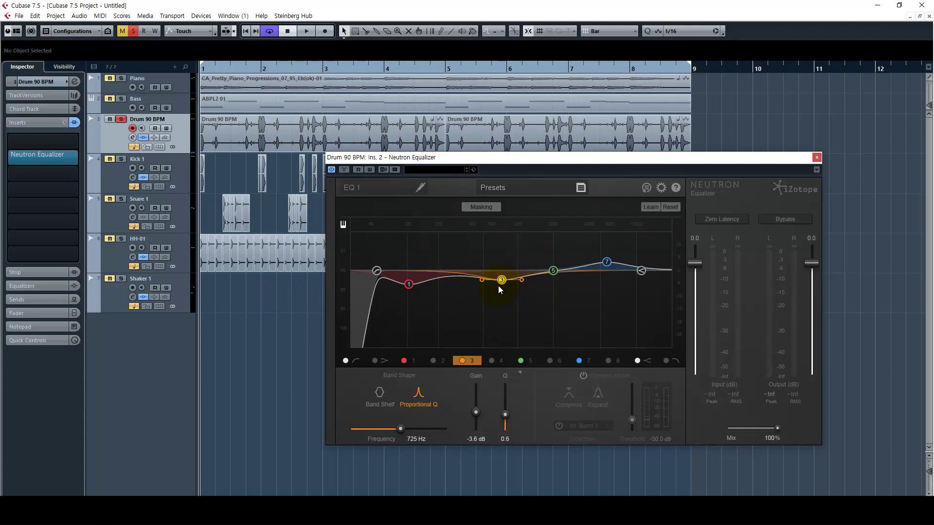
key("space")
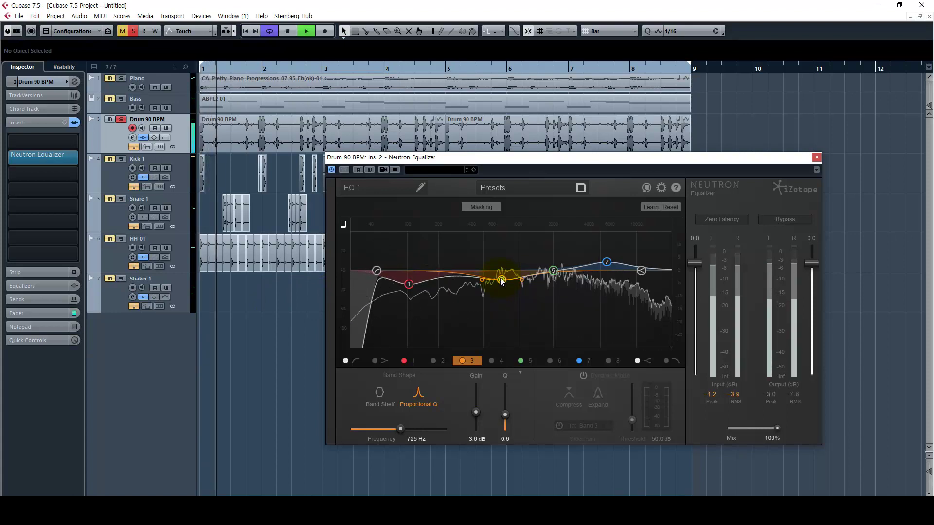
left_click_drag(501, 282, 522, 283)
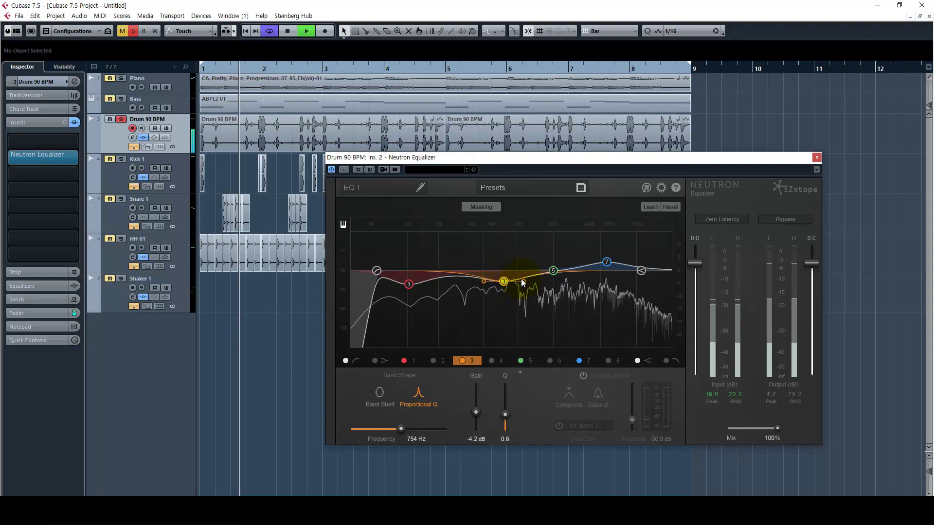
left_click(553, 270)
key("space")
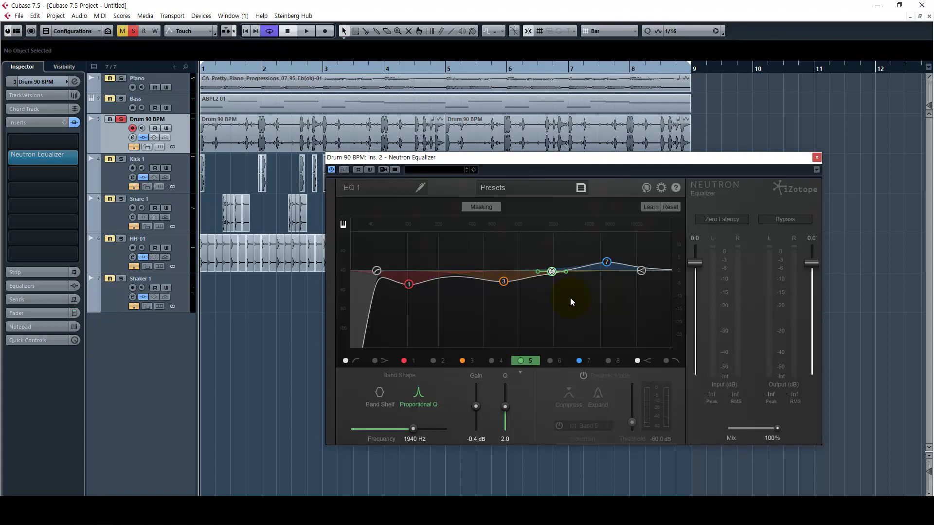
- Try boosting bands 3 and 7 to 2.9 dB and 5.4 dB, and cutting them to -4.2 dB and -3.3 dB
left_click_drag(503, 281, 498, 264)
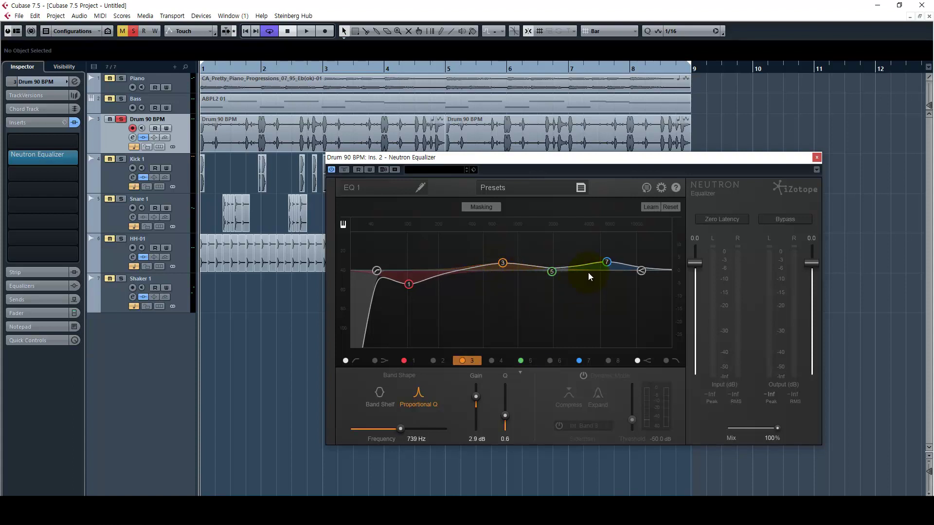
left_click_drag(604, 264, 605, 259)
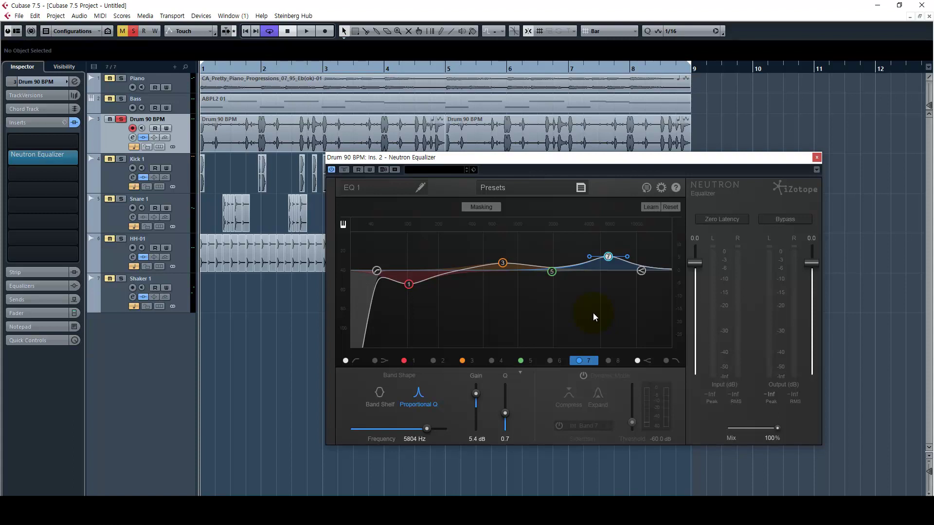
left_click_drag(503, 264, 500, 281)
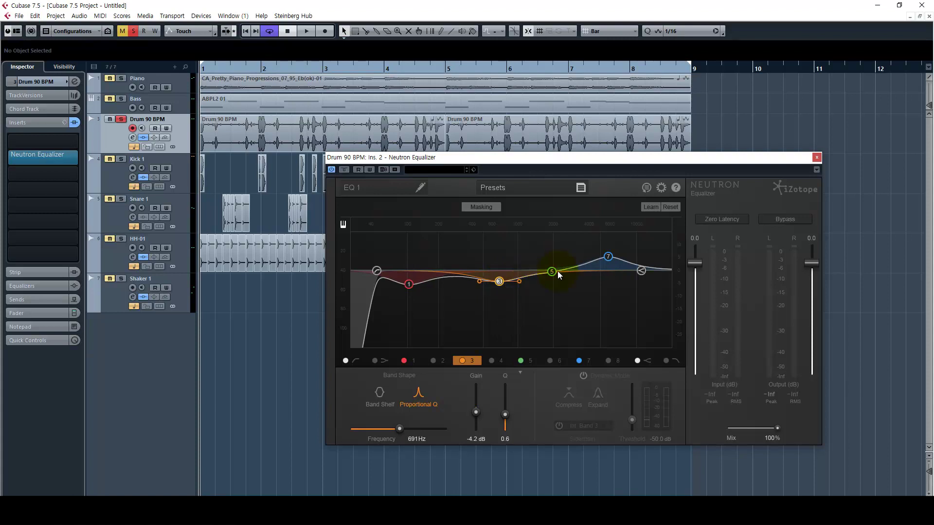
left_click_drag(608, 257, 603, 279)
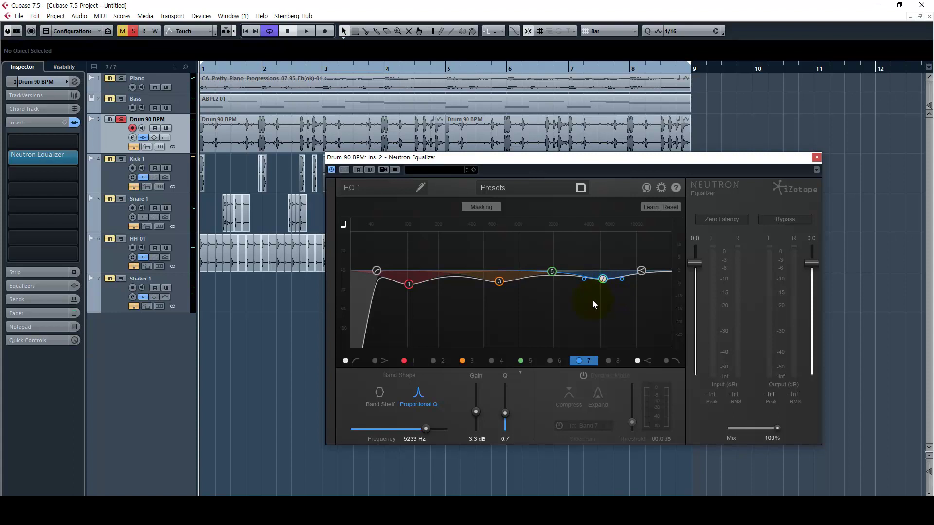
- Set band 7 to 3.5 dB at 5383 Hz, band 3 to 2.4 dB at 806 Hz and band 1 to -3.6 dB at 101 Hz
key("space")
left_click_drag(606, 276, 607, 259)
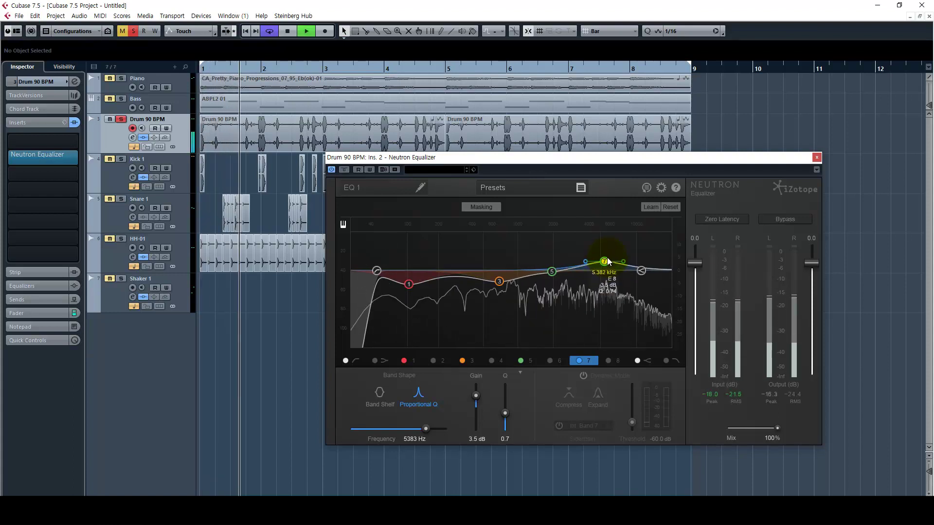
left_click_drag(499, 281, 529, 263)
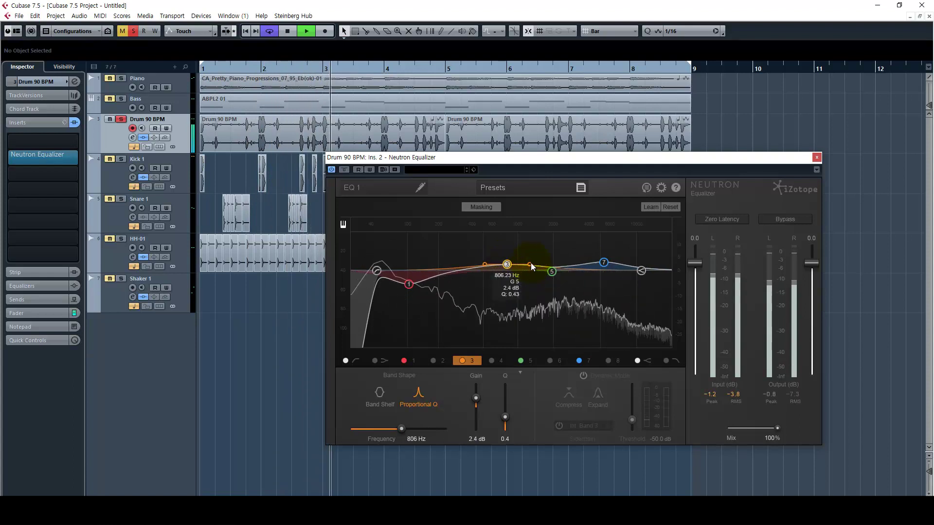
key("space")
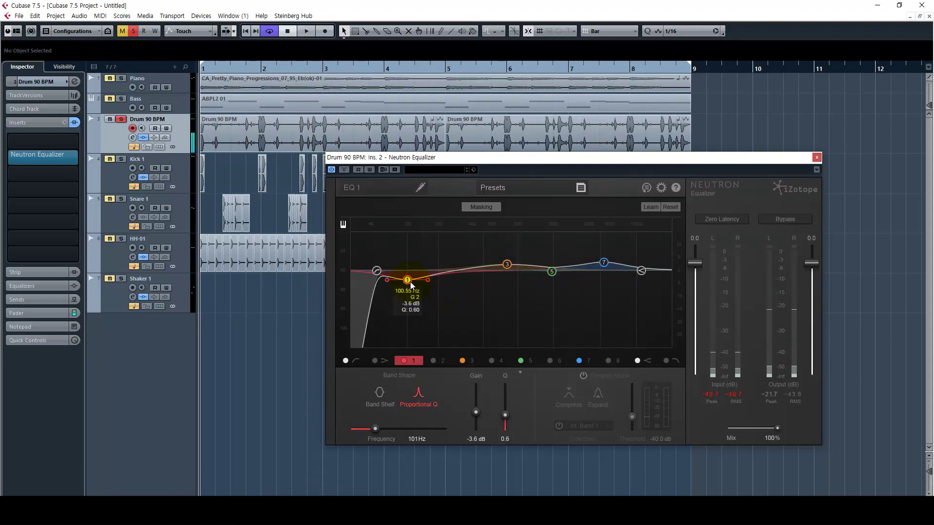
left_click(799, 222)
key("2")
right_click(445, 335)
left_click(446, 335)
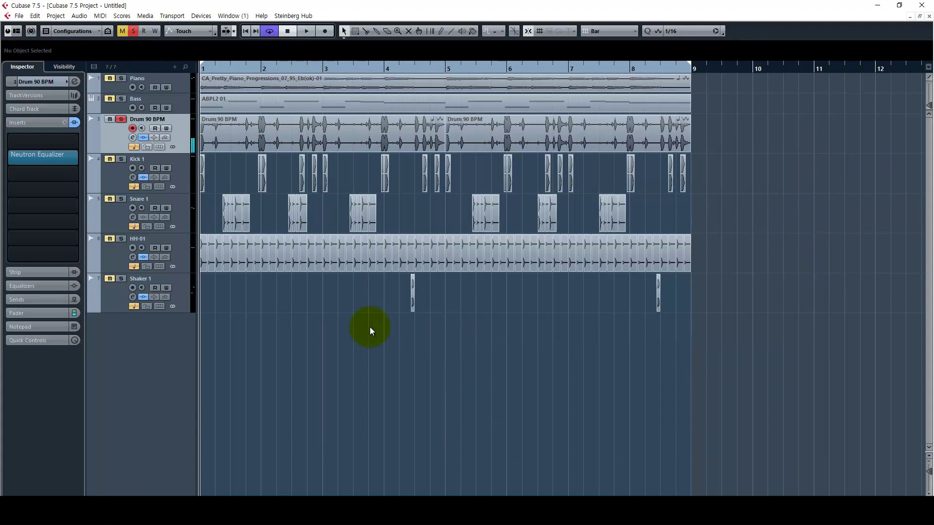
- Switch the solo from the Drum 90 BPM track to the Kick 1 track and audition the kick pattern
key("s")
left_click(112, 175)
left_click(120, 160)
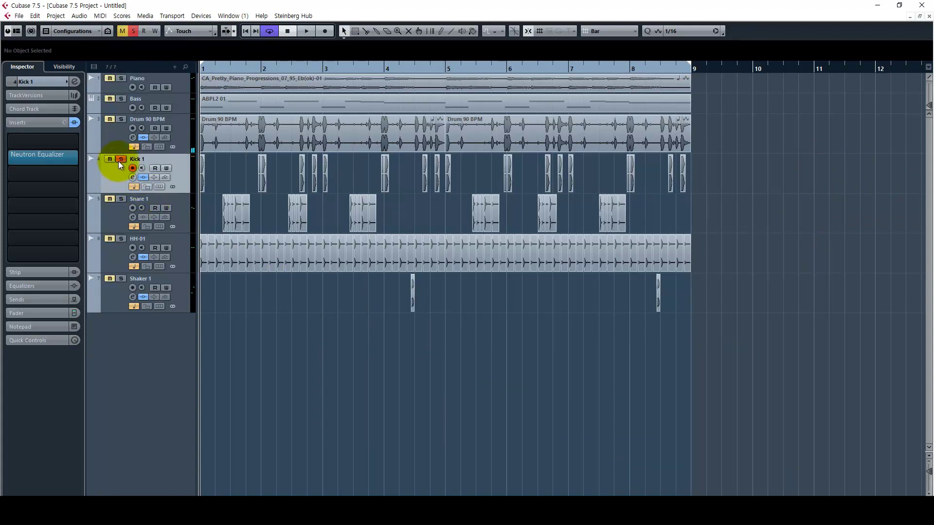
key("space")
key("space")
key("space")
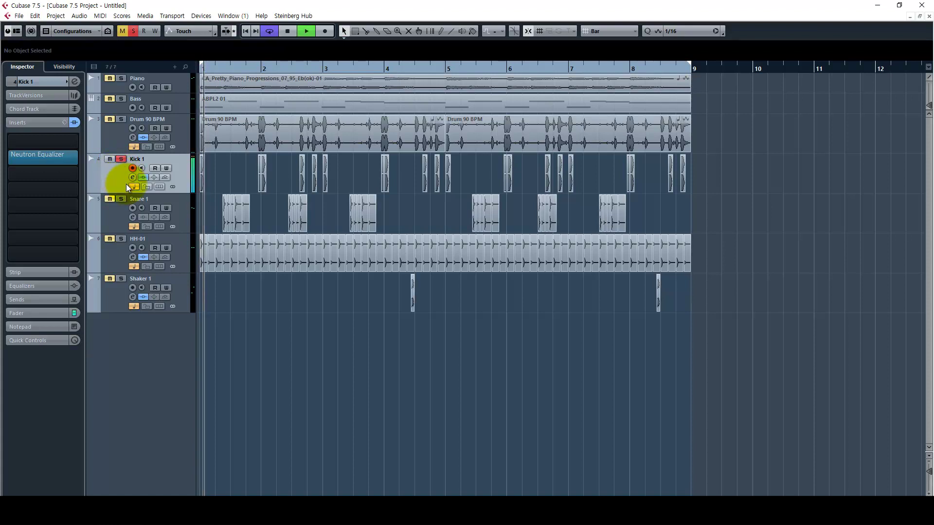
key("space")
- Open the Neutron Equalizer on the Kick 1 track and lower its 48 dB low-cut frequency to 43 Hz
left_click(51, 154)
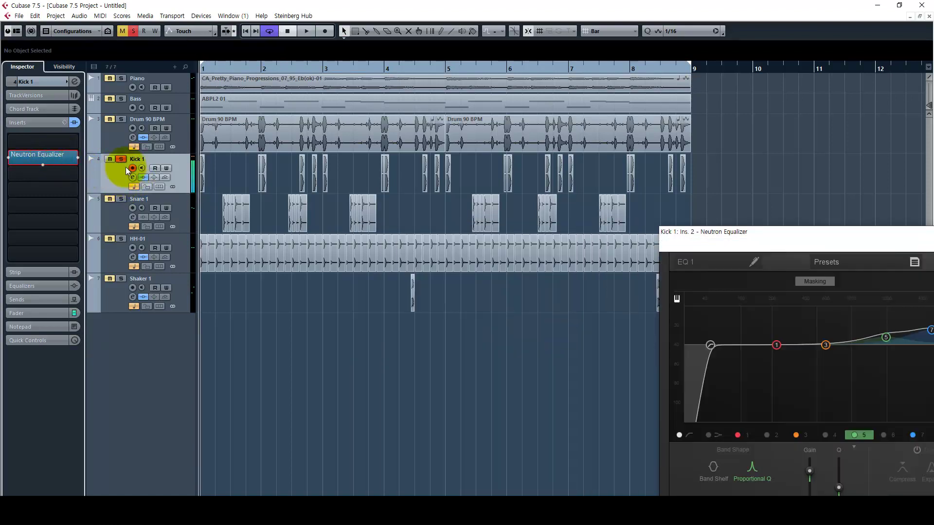
left_click_drag(701, 232, 343, 129)
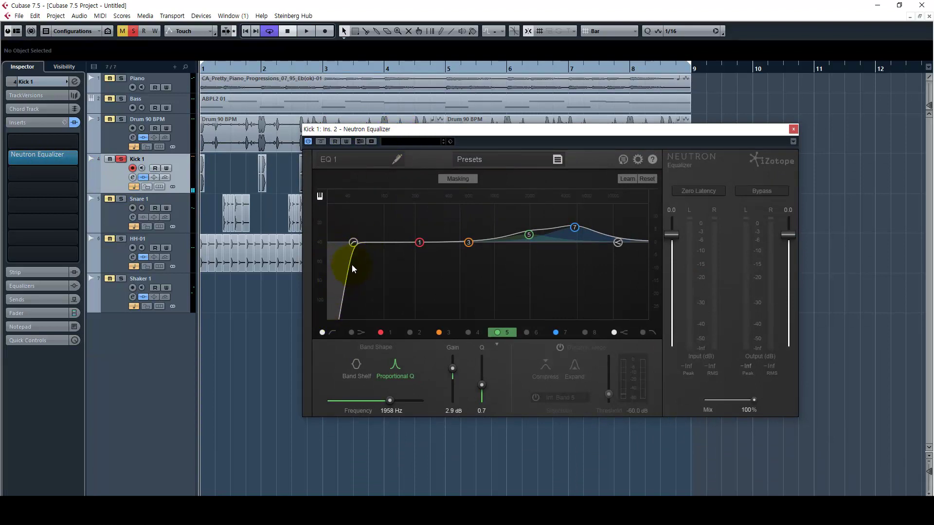
left_click(354, 243)
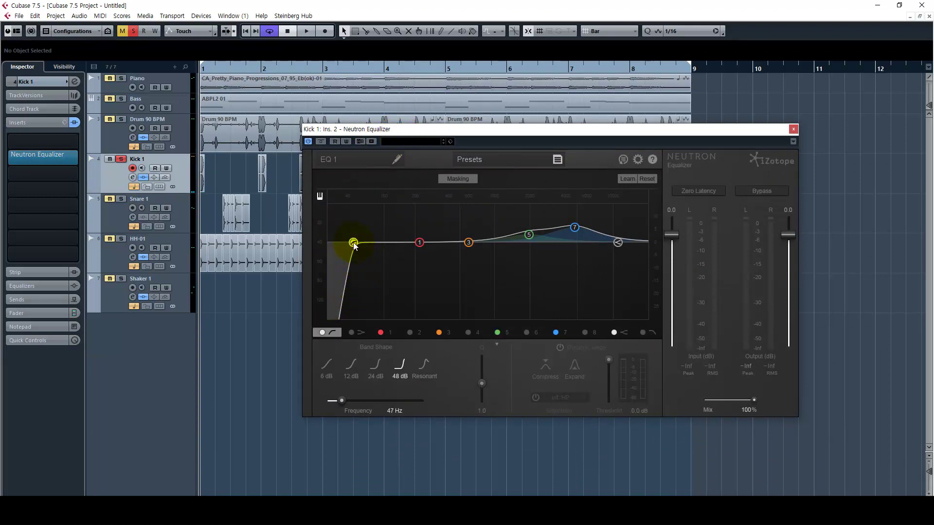
left_click_drag(353, 245, 351, 250)
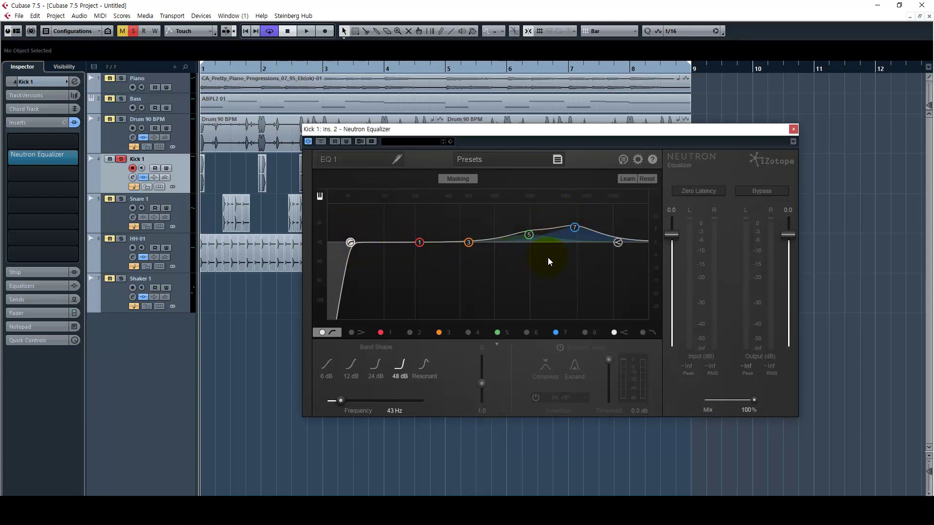
- Audition Kick 1 with the Neutron Equalizer bypassed and active to compare the two sounds
key("space")
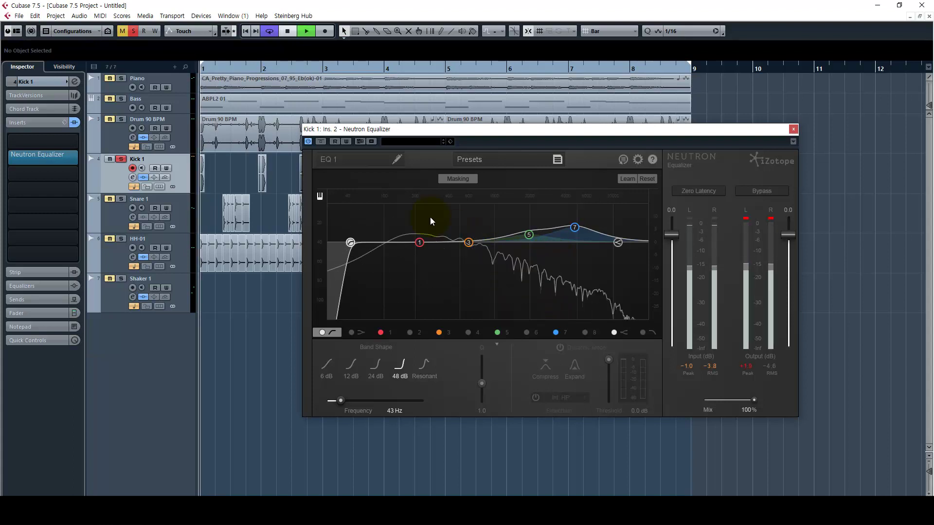
left_click(321, 141)
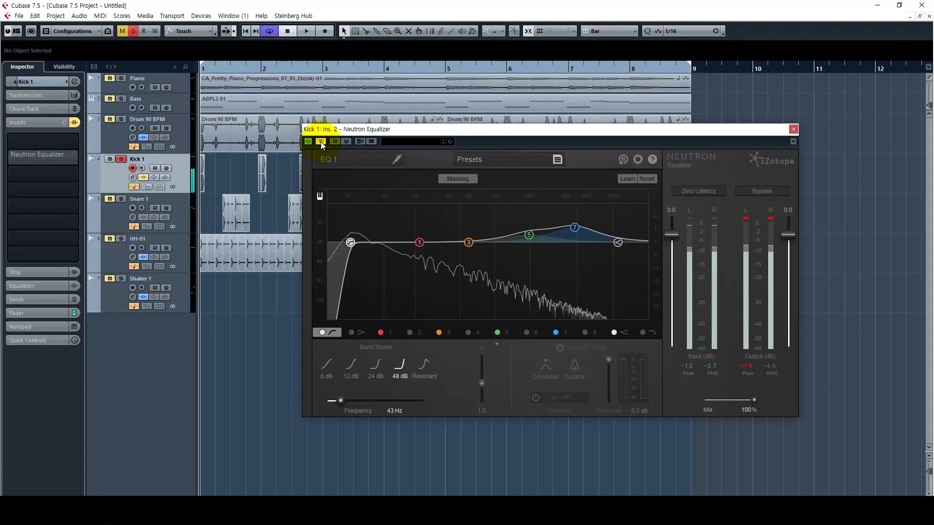
key("space")
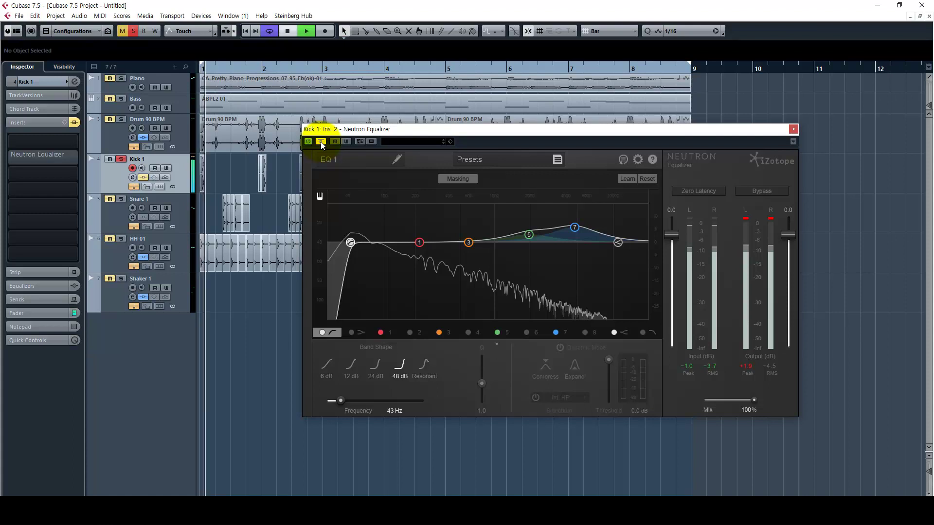
left_click(320, 142)
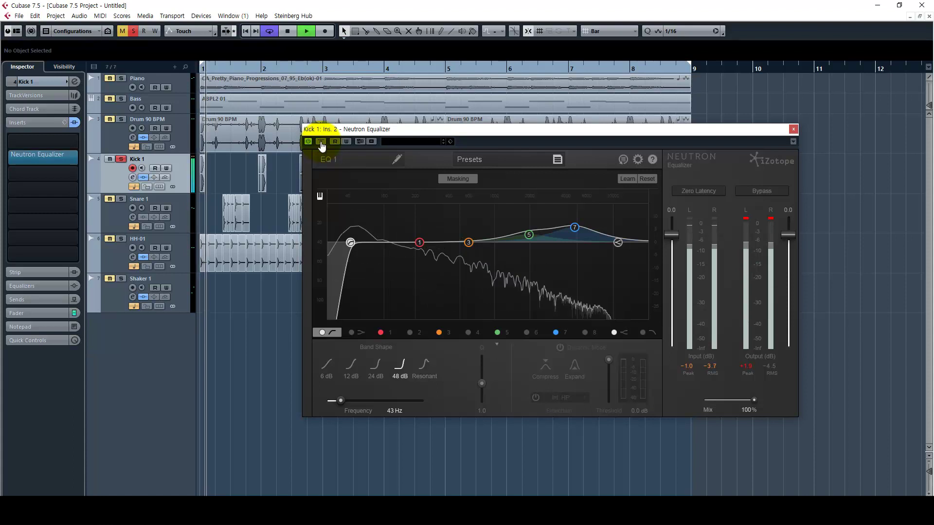
- Compare the kick with and without the low cut while bands 5 and 7 are switched off, and re-enable both bands
left_click(497, 332)
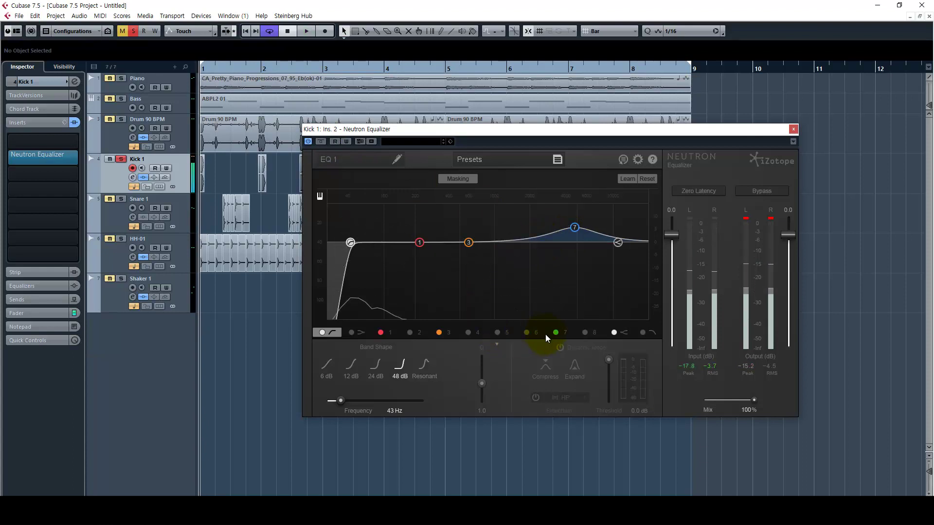
left_click(555, 333)
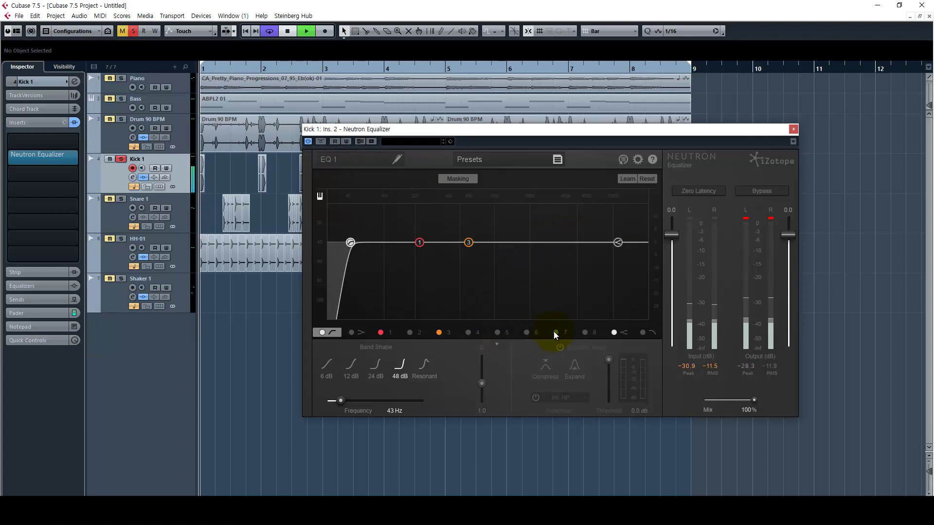
left_click(322, 332)
key("space")
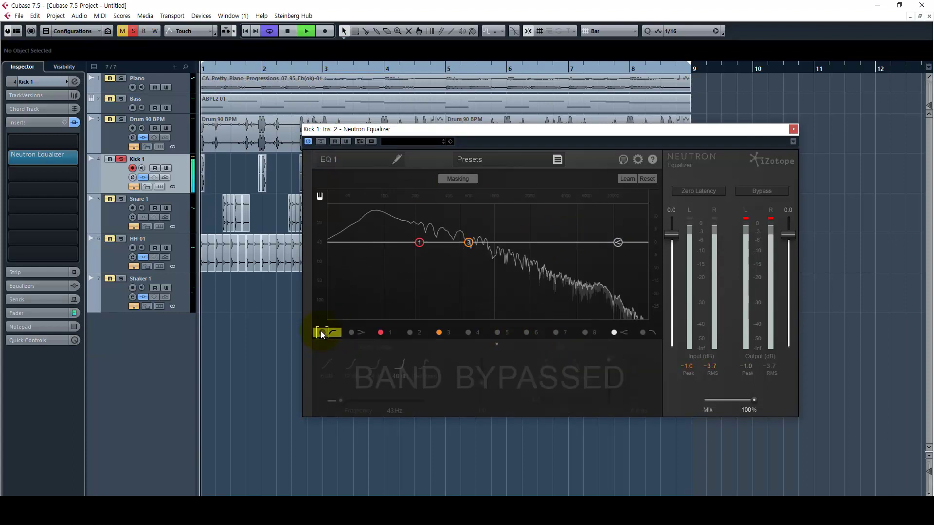
left_click(322, 332)
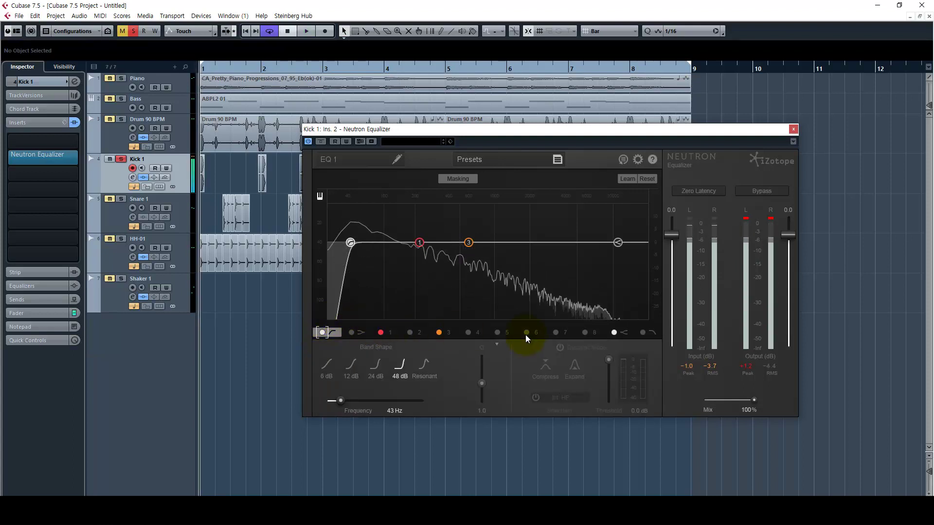
key("space")
left_click(505, 334)
left_click(556, 334)
key("space")
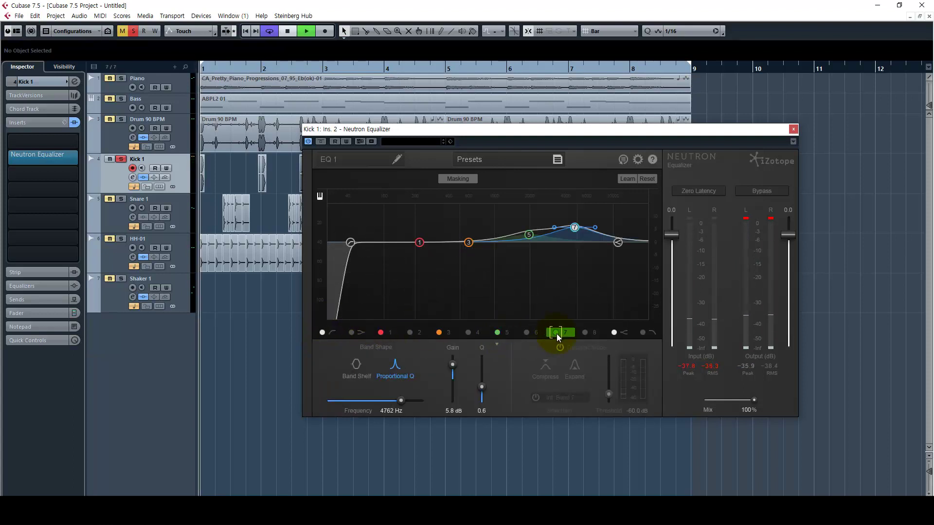
- Raise band 5's boost near 1.9 kHz slightly and set band 7 to 6.0 dB at 4717 Hz
left_click_drag(529, 235, 529, 229)
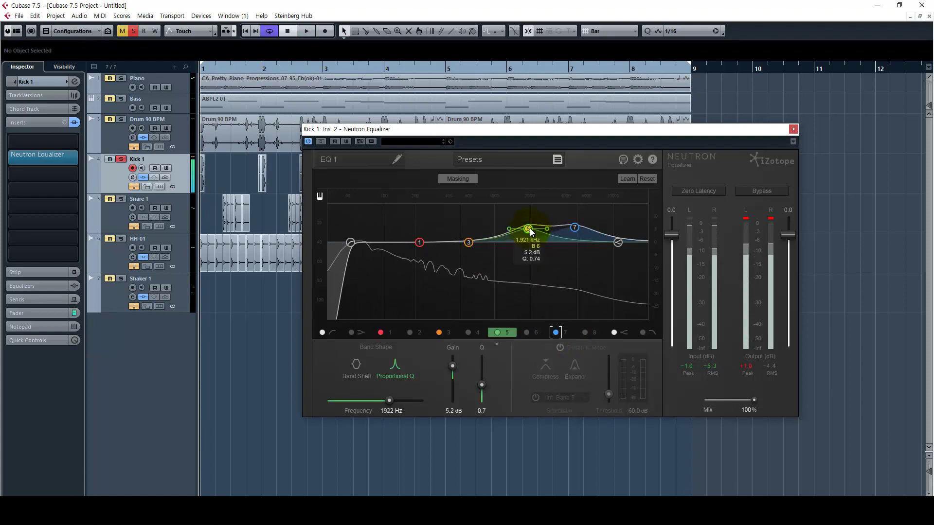
left_click(575, 228)
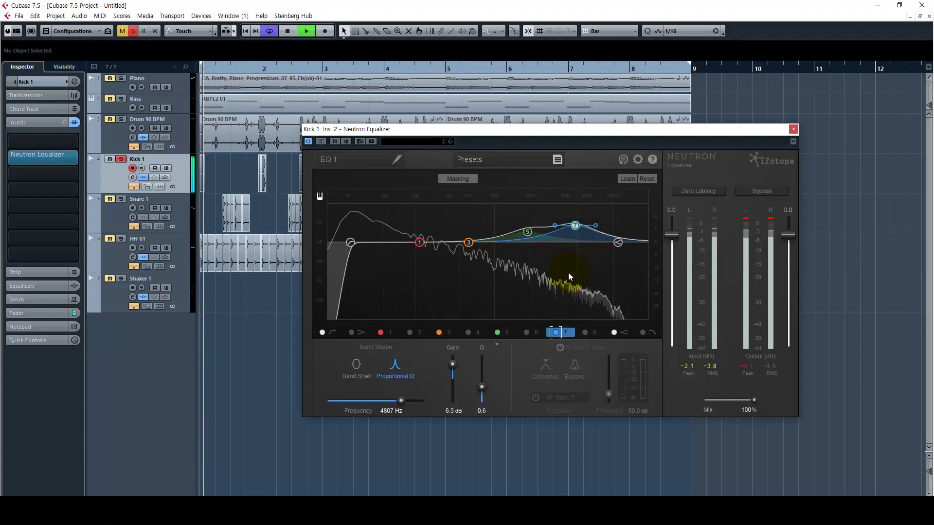
left_click_drag(579, 229, 577, 231)
key("space")
- Solo Drum 90 BPM alongside Kick 1 and lower the Kick 1 fader to -3.48 dB in the MixConsole during playback
left_click(182, 138)
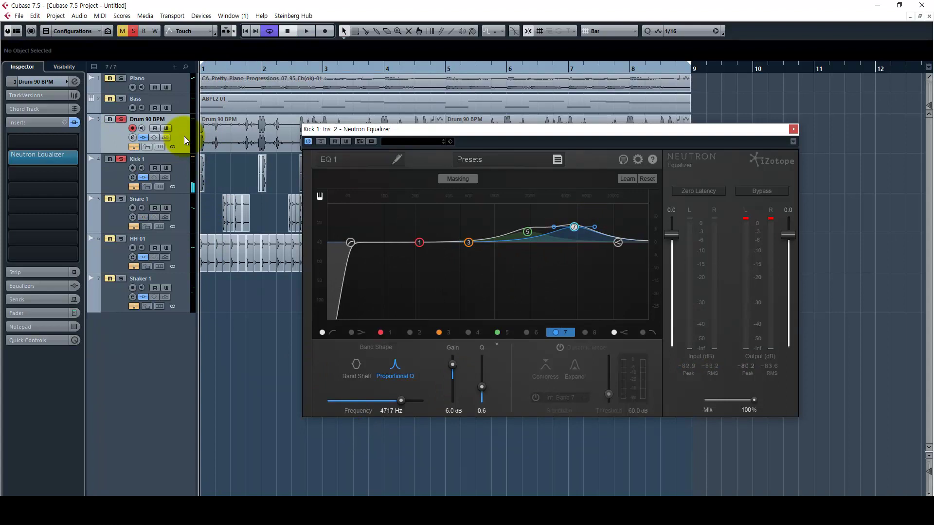
key("space")
key("F3")
left_click(457, 108)
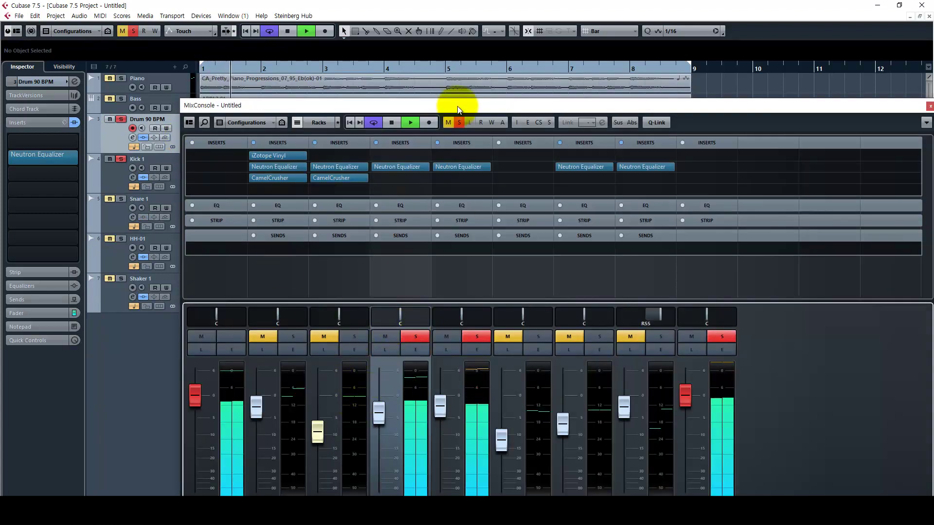
left_click_drag(458, 108, 416, 64)
left_click_drag(399, 363, 400, 371)
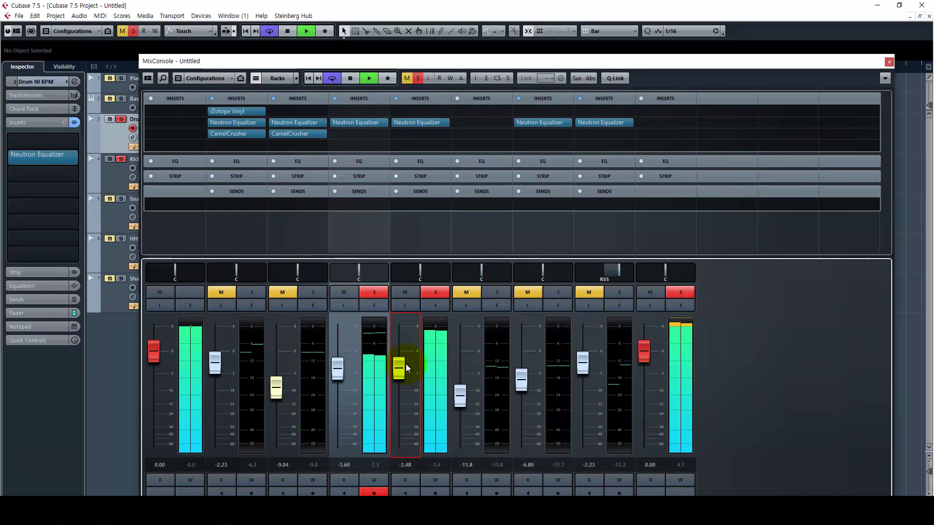
key("F3")
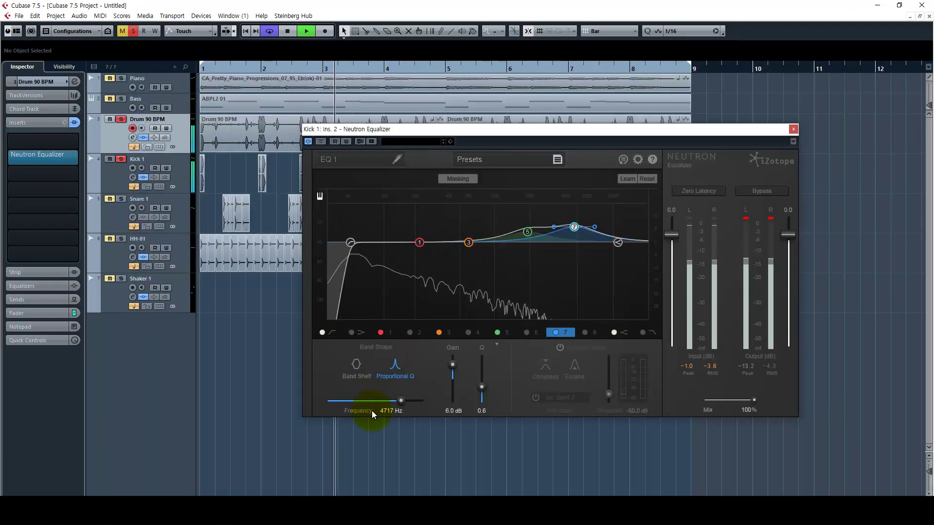
- Close the kick's equalizer window and compare the drum loop with and without Kick 1 in the solo
left_click(794, 129)
left_click(122, 162)
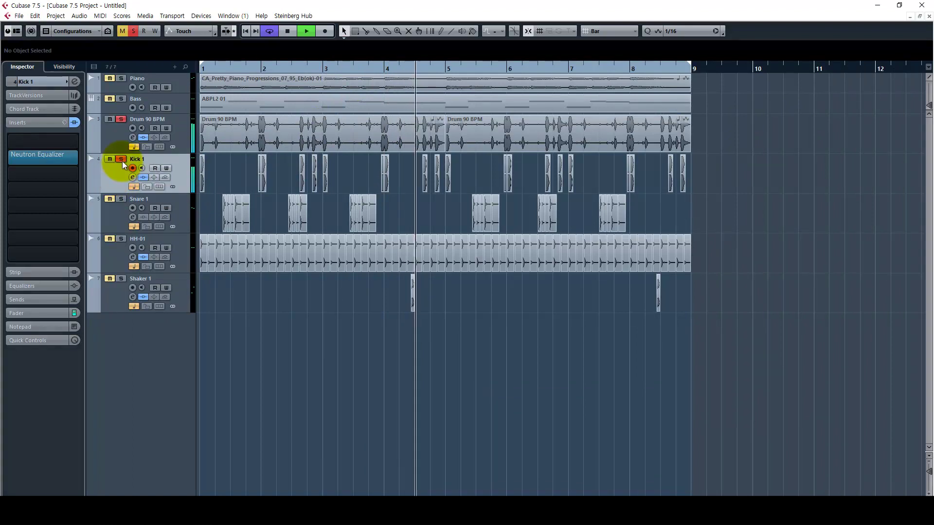
left_click(122, 162)
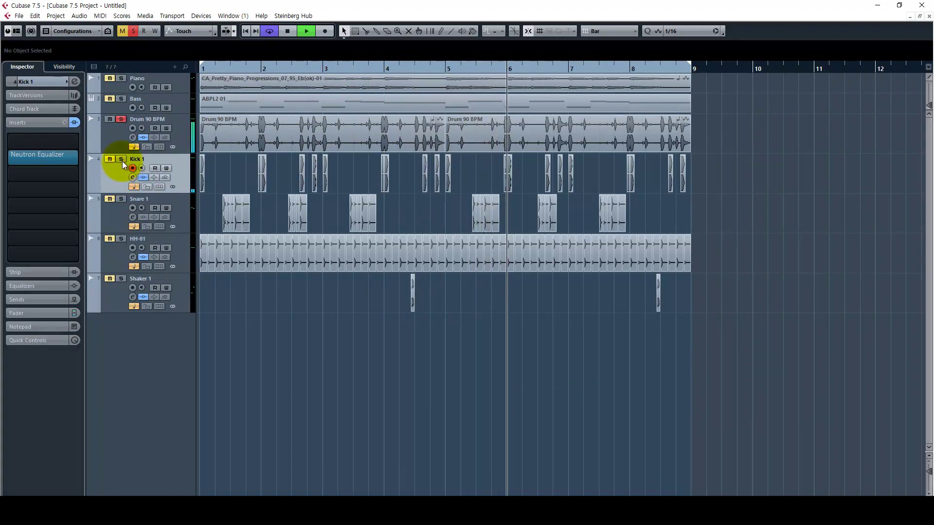
left_click(122, 162)
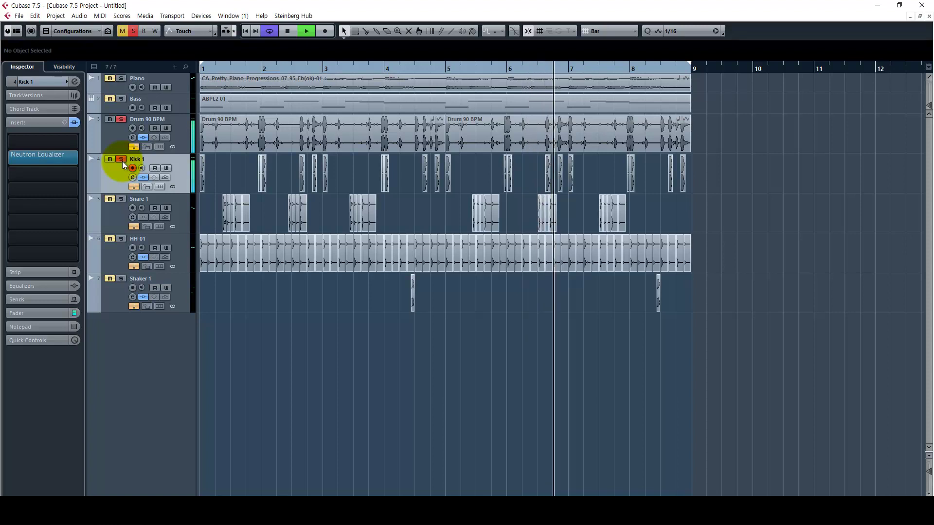
key("space")
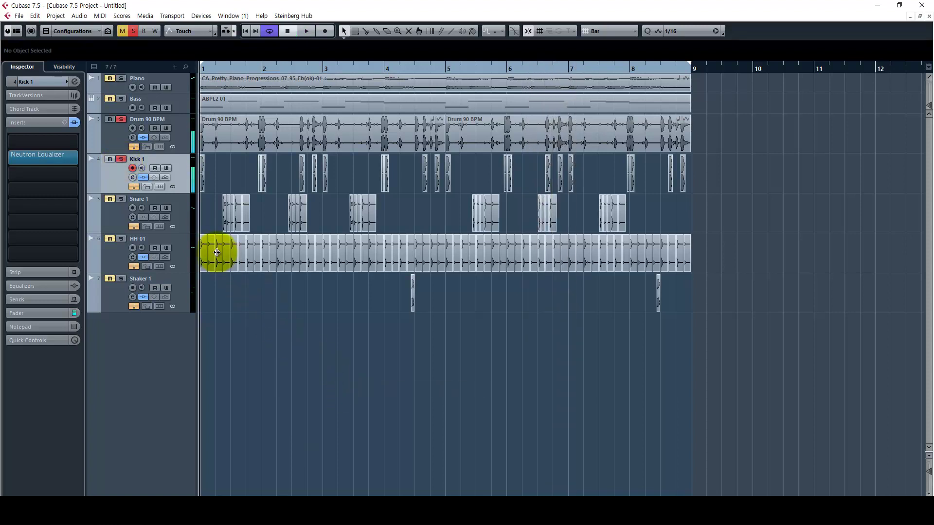
- Solo Snare 1 and remove the solo from Kick 1 and Drum 90 BPM
left_click(176, 218)
key("s")
left_click(176, 168)
key("s")
left_click(112, 127)
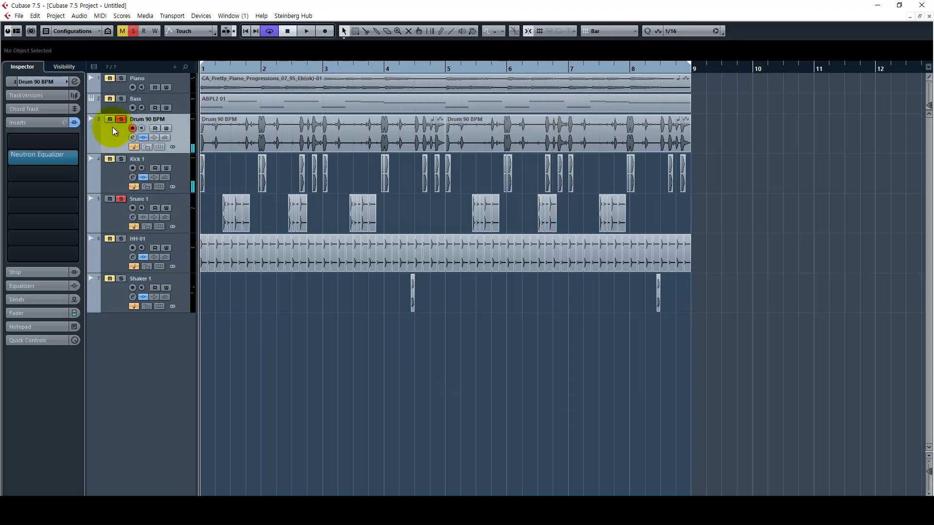
left_click(182, 217)
- Switch the grid type to Use Quantize and audition the first snare group from its opening hit
key("h")
key("h")
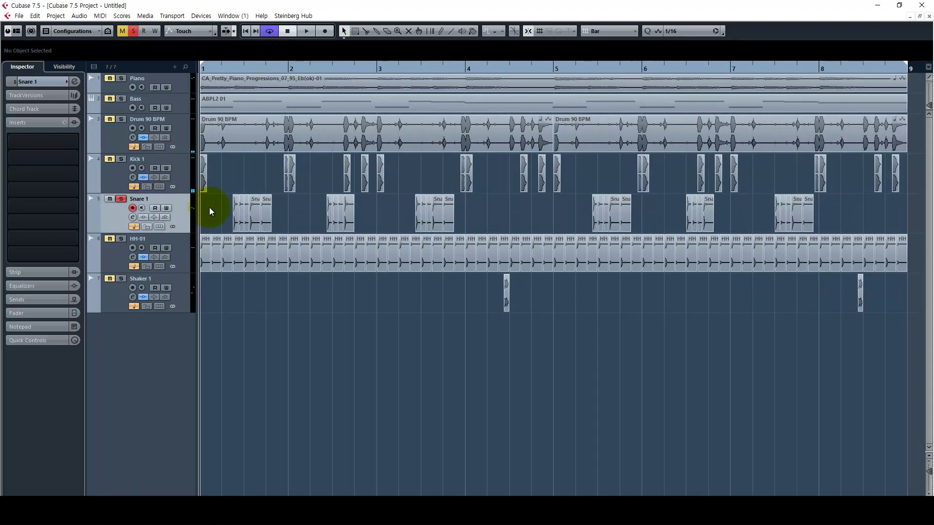
key("h")
key("h")
key("h")
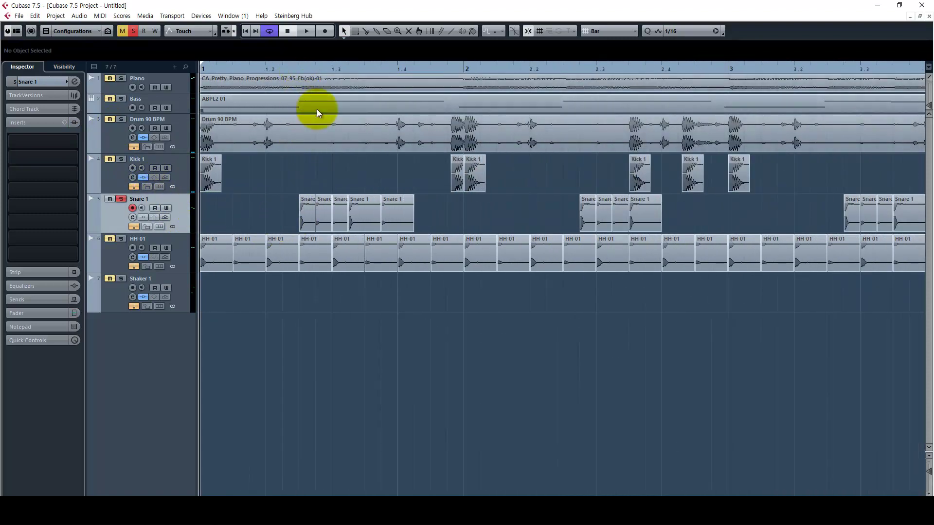
left_click(620, 30)
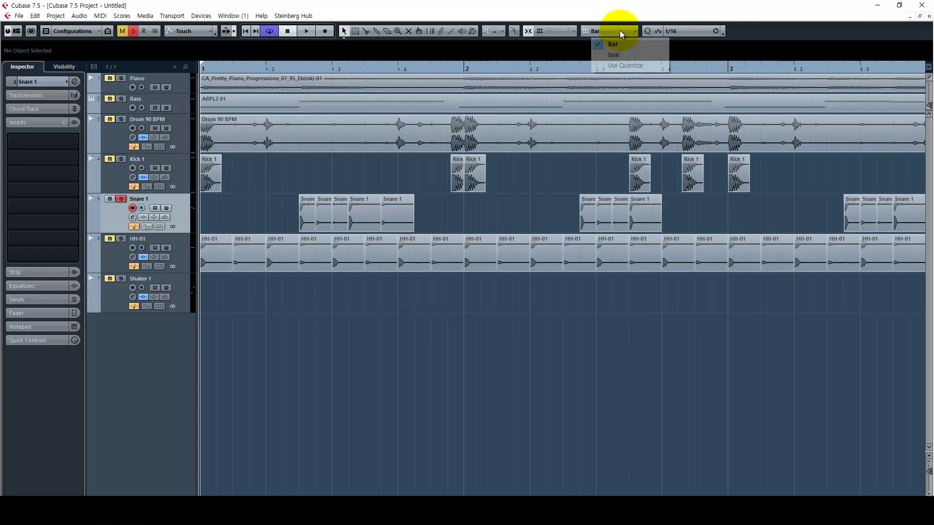
left_click(616, 67)
left_click_drag(299, 71, 404, 255)
key("space")
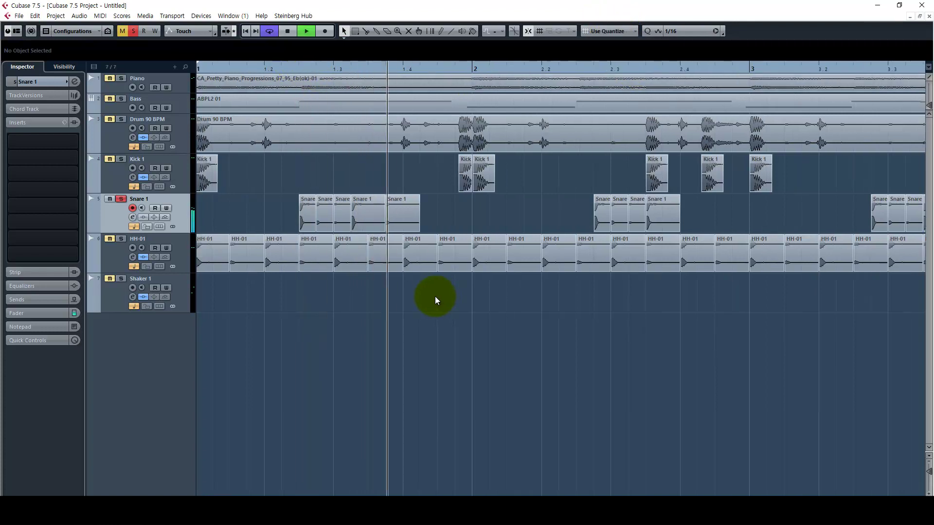
key("space")
key("space")
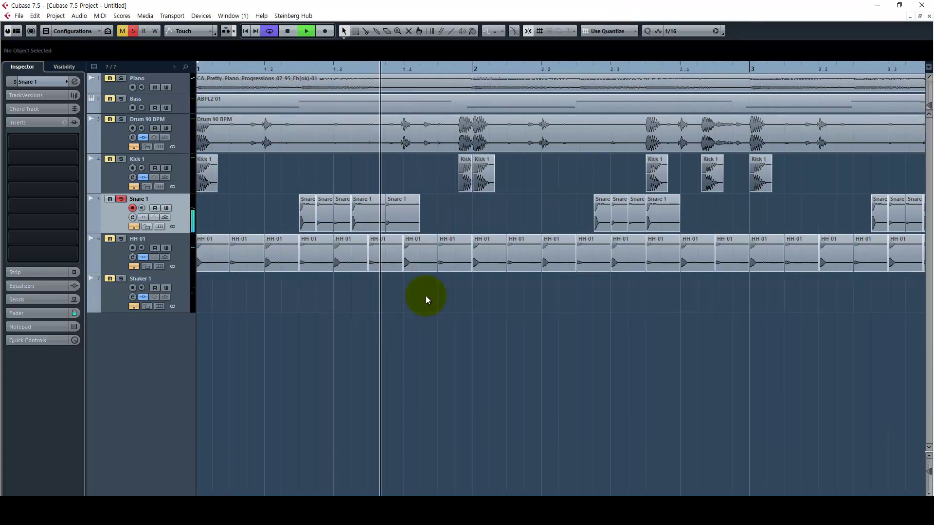
key("space")
- Duplicate the Snare 1 track and replace the repeated hits in the copy's first group with duplicates of its opening hit
right_click(183, 212)
left_click(235, 246)
left_click_drag(476, 256, 420, 275)
key("Delete")
left_click(314, 259)
key("ctrl+d")
key("ctrl+d")
key("ctrl+d")
- Audition the first hit group on the soloed copy of the snare track
left_click(185, 225)
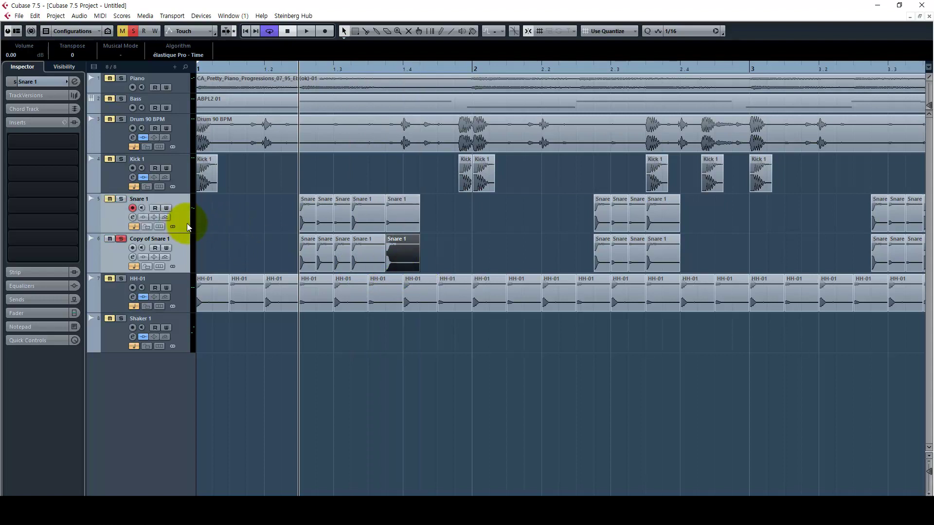
key("space")
key("space")
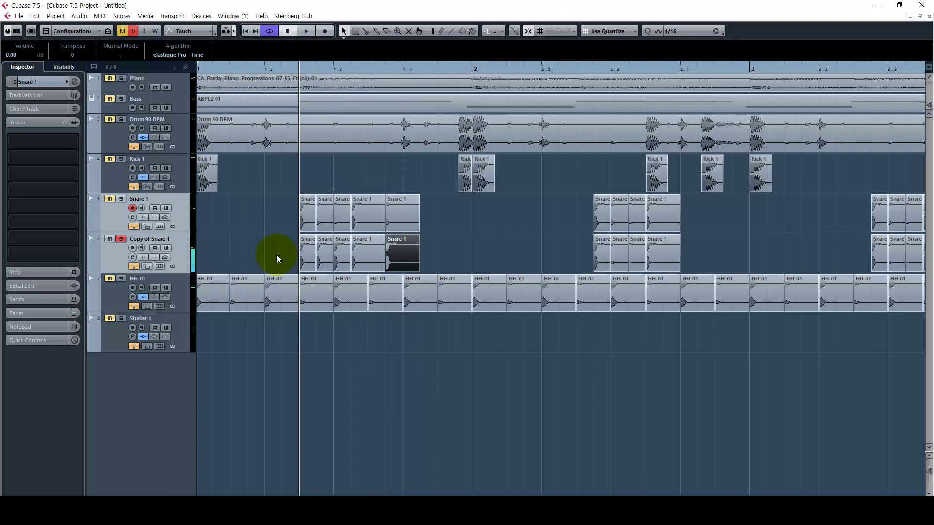
- Inspect the event volumes of the second, third and last hits in the first Snare 1 group against the copied hits
left_click(322, 252)
left_click(340, 250, "shift")
left_click(388, 259, "shift")
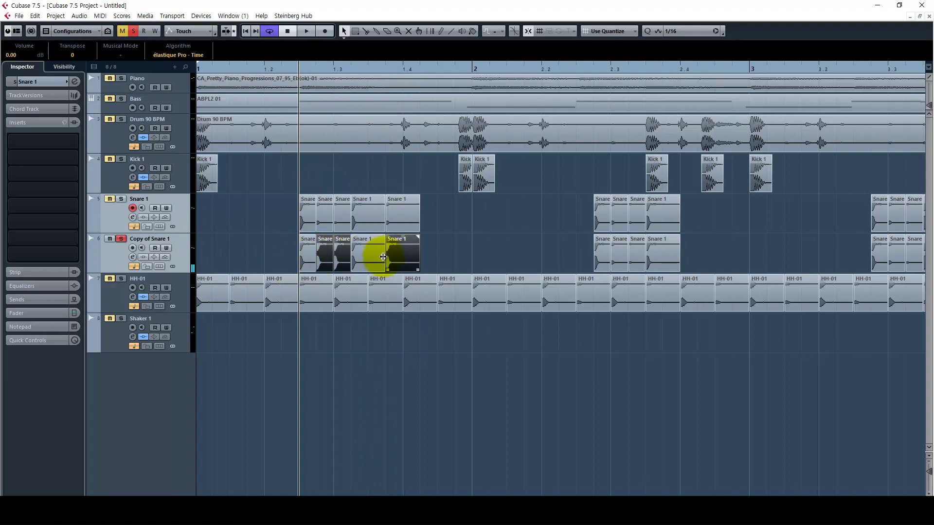
left_click(319, 210)
left_click_drag(325, 198, 327, 199)
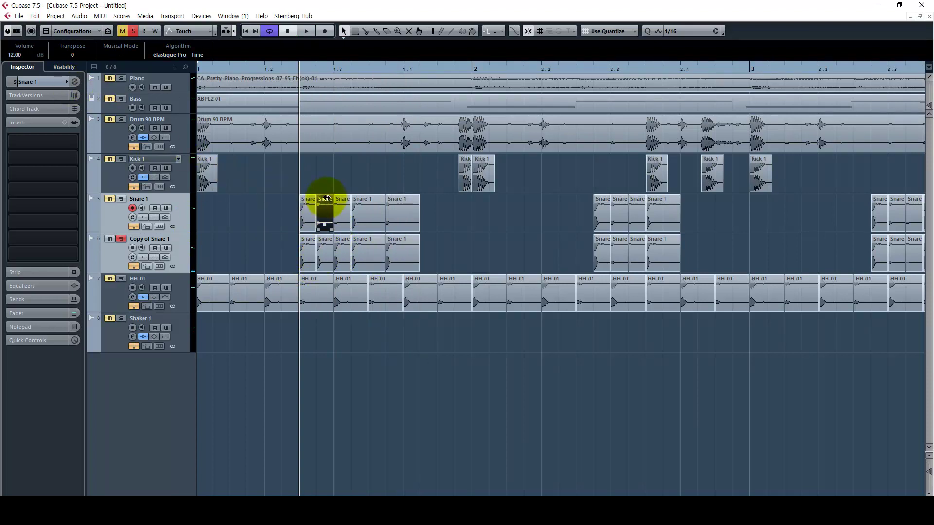
left_click(343, 201)
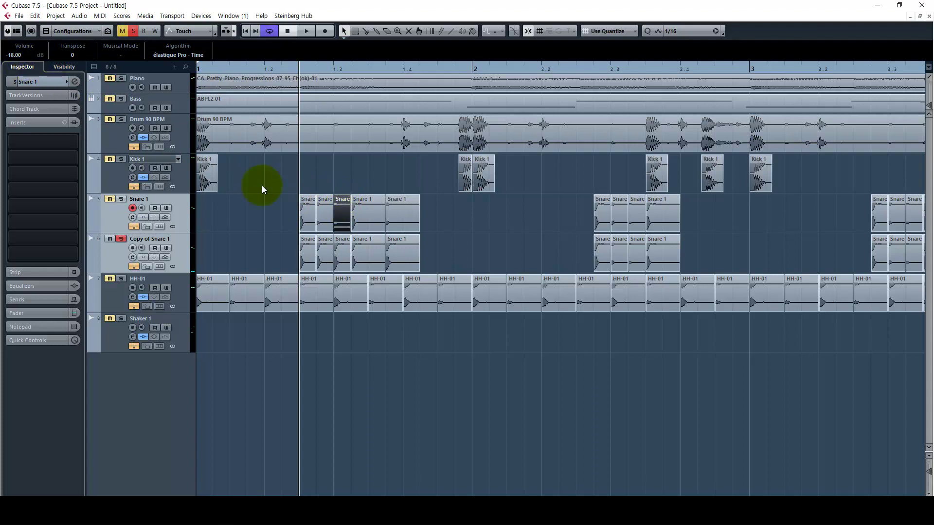
left_click(398, 212)
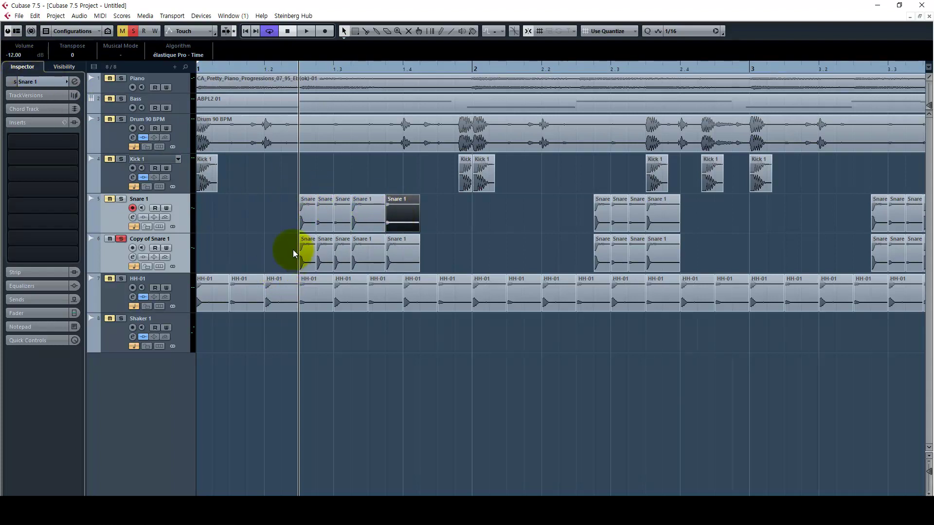
- Move the solo from the copied track back to Snare 1 and audition its first hit group
key("s")
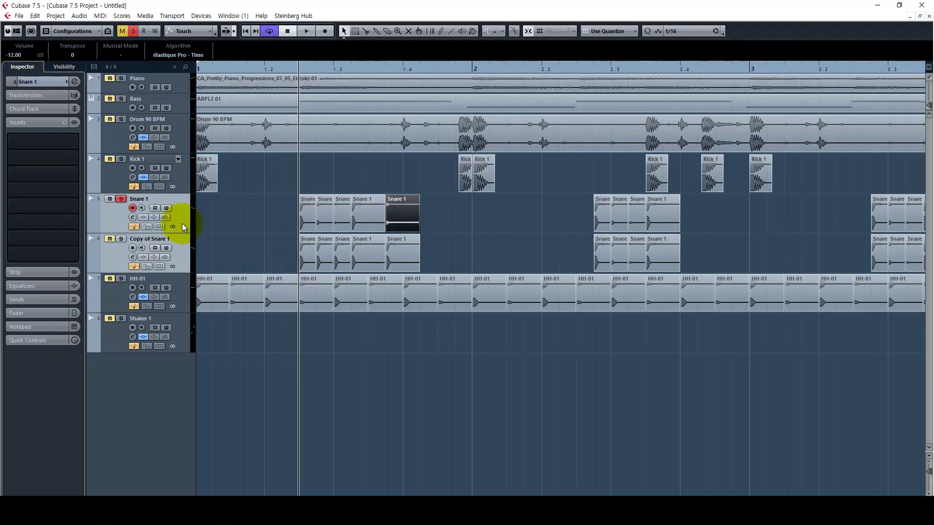
key("space")
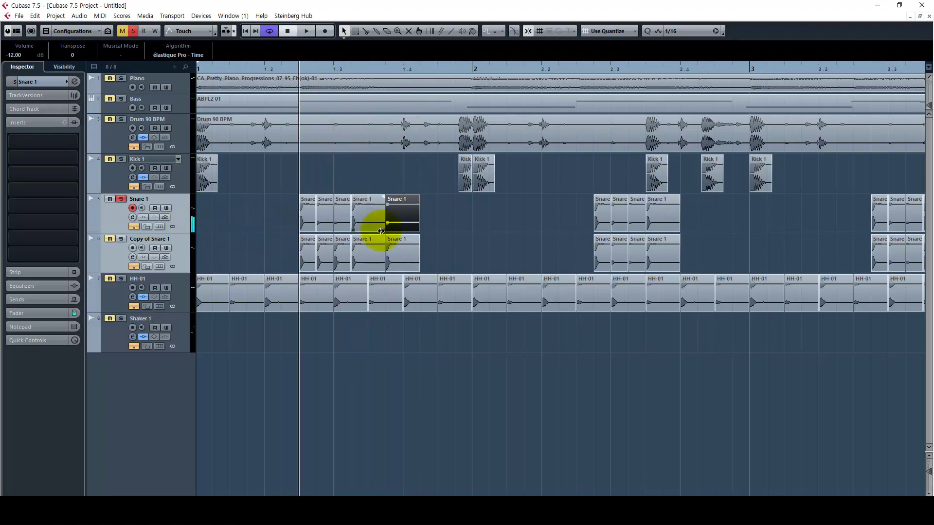
- Try splitting the fourth hit of the first Snare 1 group in two, audition it, and undo the split
left_click(370, 214, "alt")
key("space")
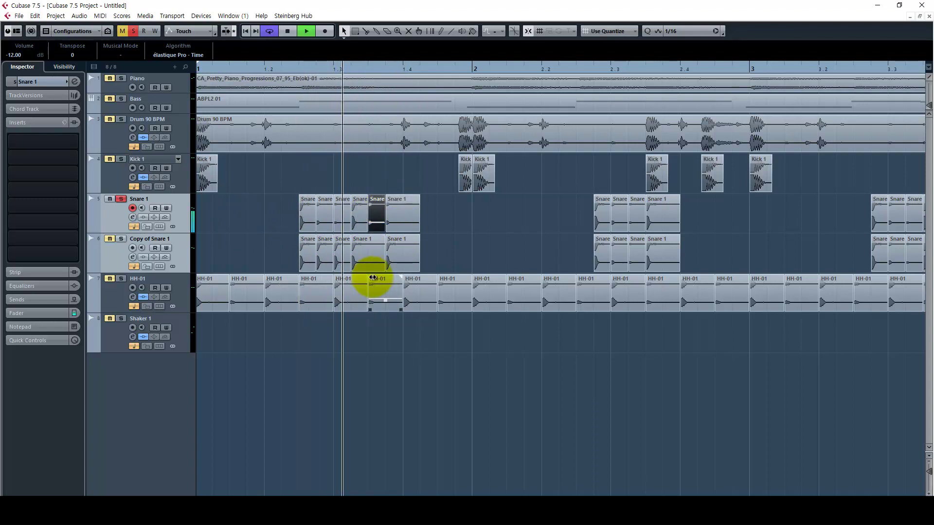
key("space")
key("ctrl+z")
key("space")
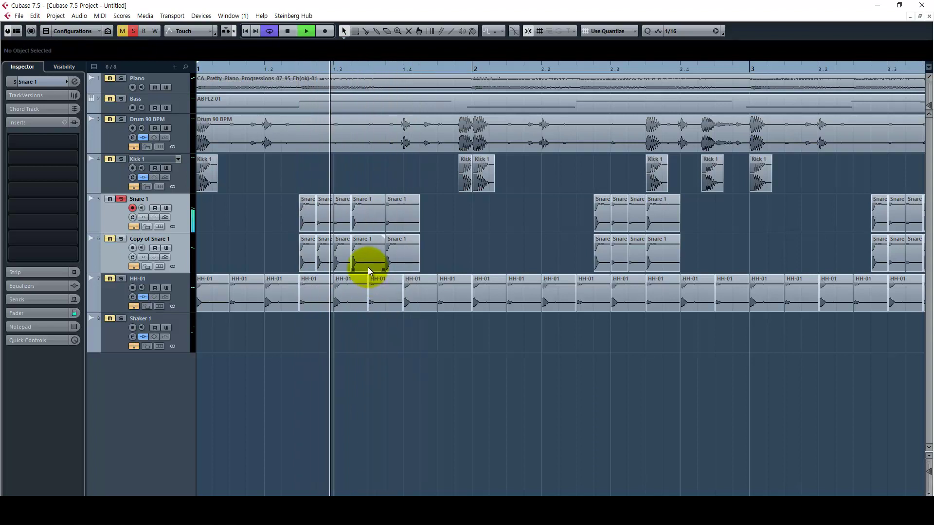
- Solo the Drum 90 BPM track alongside Snare 1 and audition the two together
key("space")
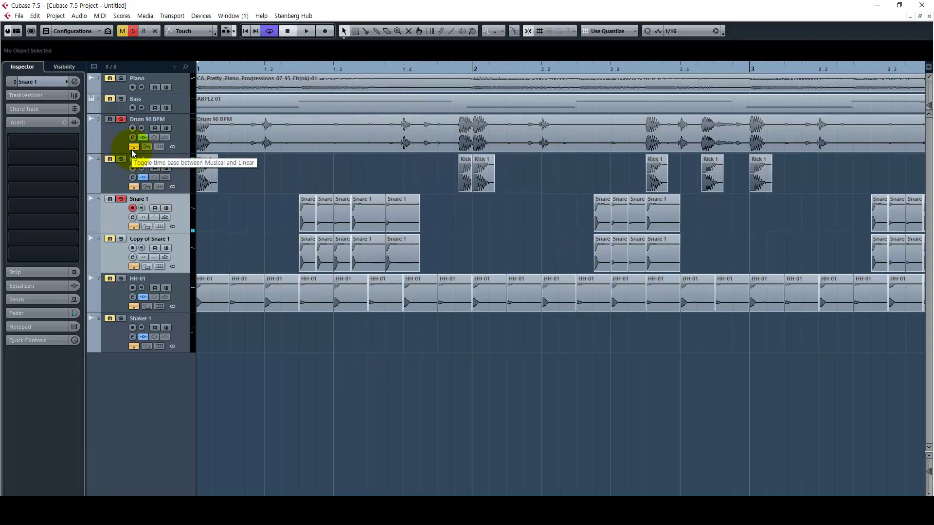
key("space")
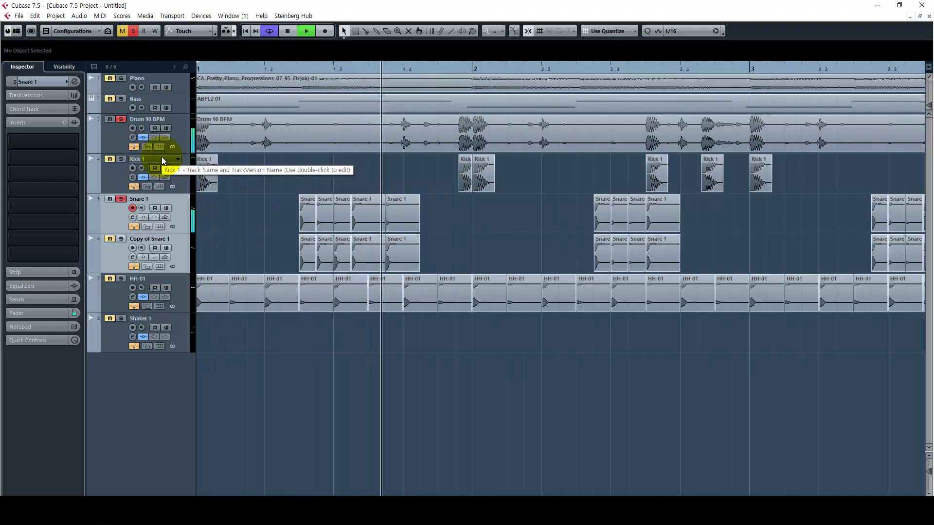
key("space")
key("g")
key("g")
key("space")
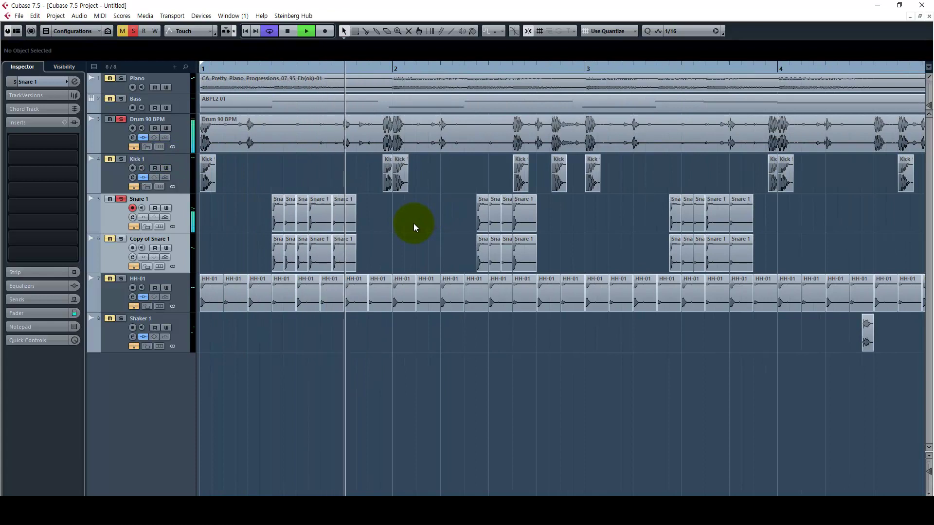
- Delete the copied Snare 1 track and audition Snare 1 with the drum loop
key("space")
left_click(188, 244)
key("Delete")
key("space")
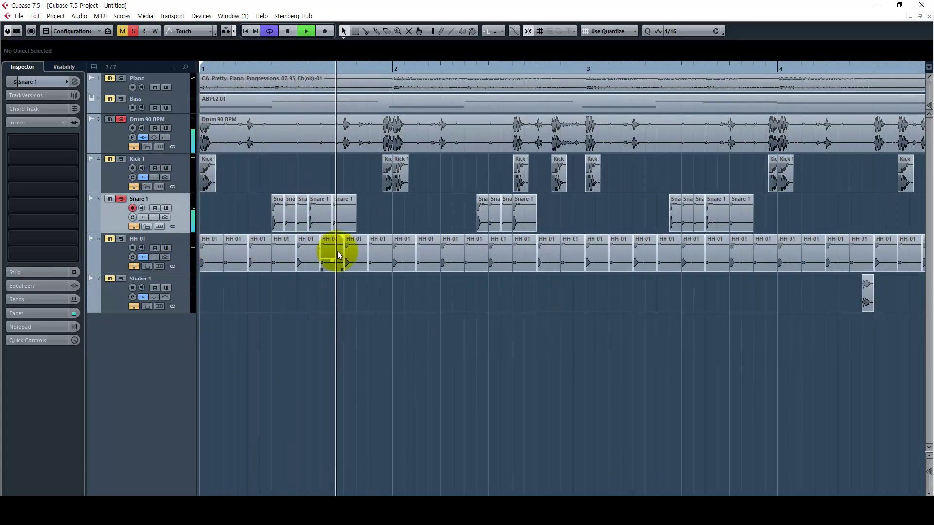
key("g")
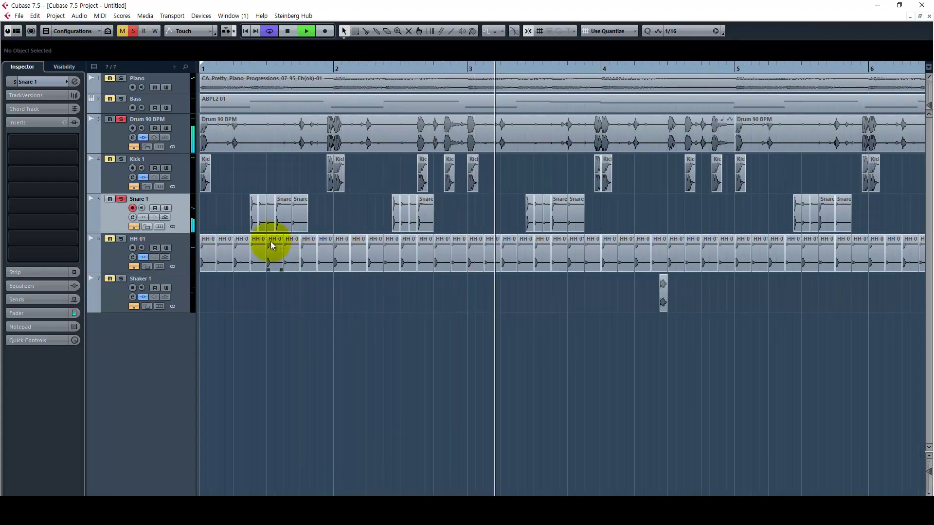
key("space")
- Solo the Kick 1 track as well and audition kick, snare and drum loop together
left_click(120, 159)
key("space")
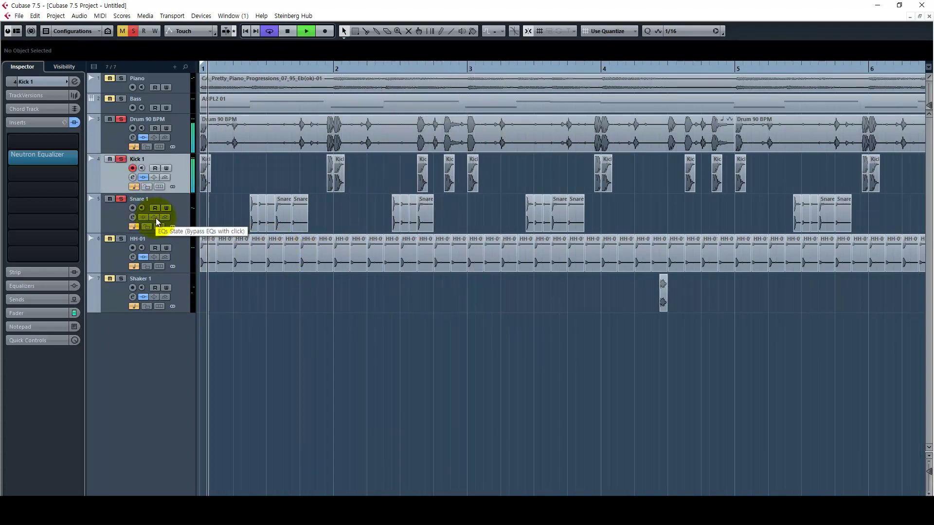
key("g")
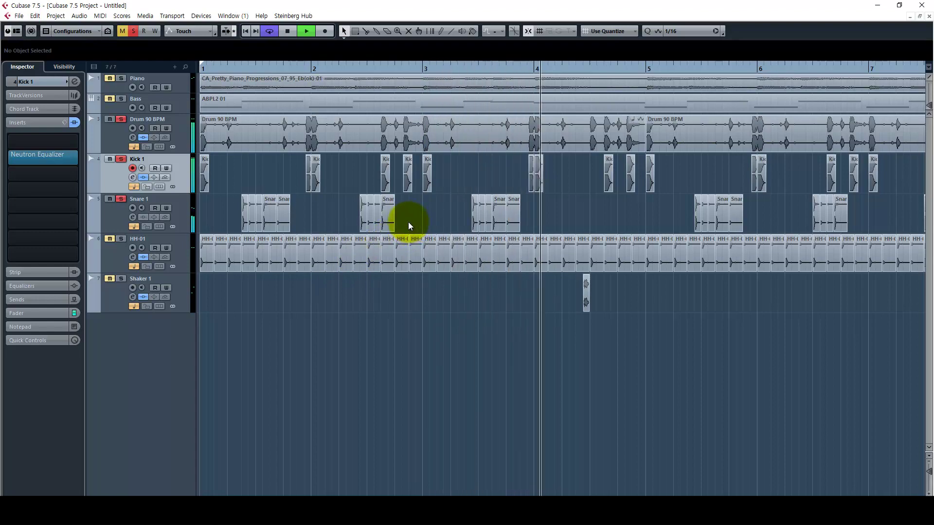
key("g")
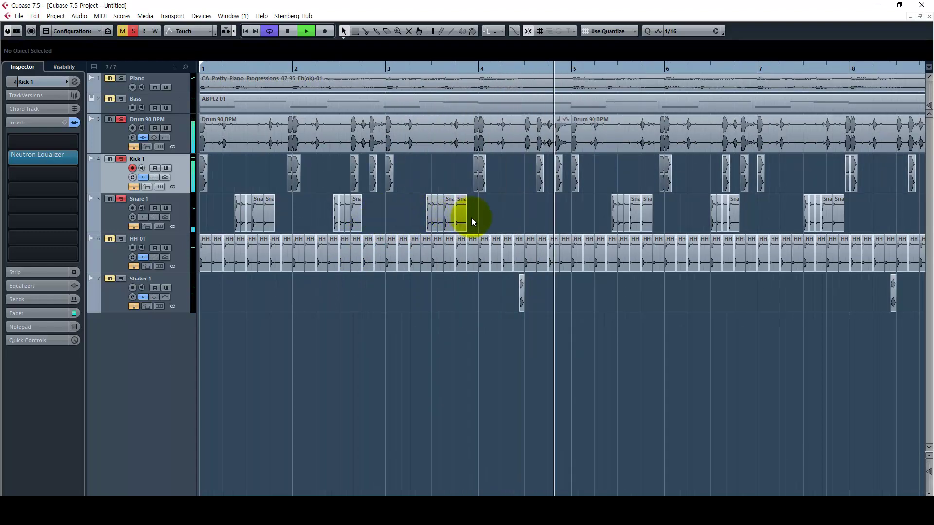
key("h")
key("h")
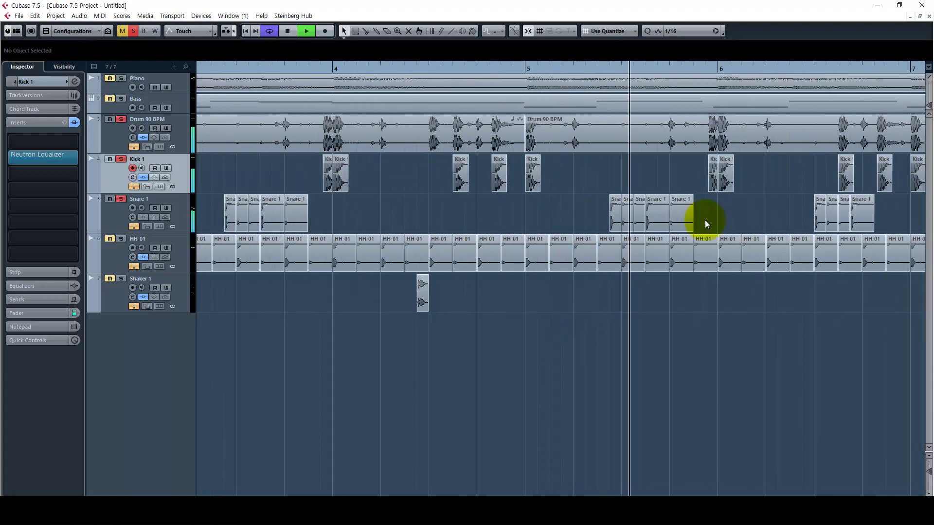
- Shift the Snare 1 hit groups in bars 5 and 3 earlier so each starts midway through beat 2
key("space")
left_click_drag(705, 220, 599, 216)
key("g")
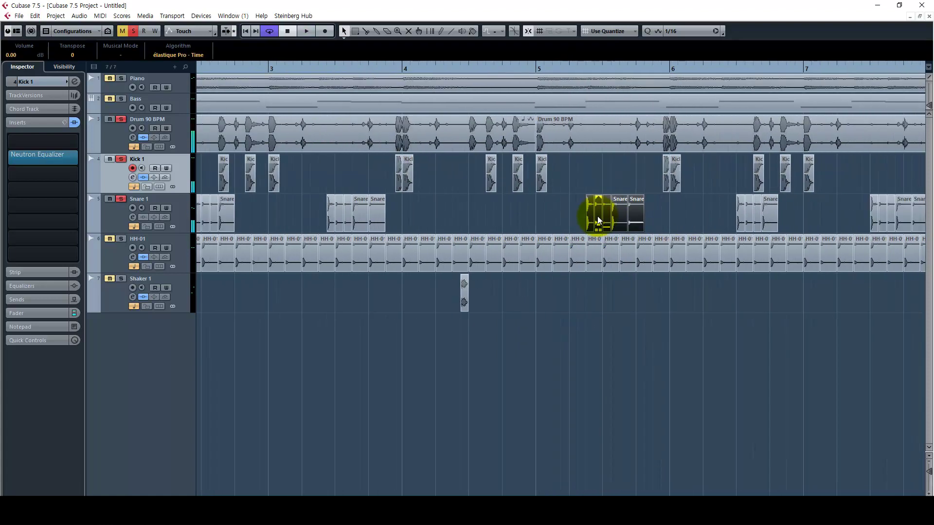
left_click_drag(441, 215, 322, 200)
key("space")
key("g")
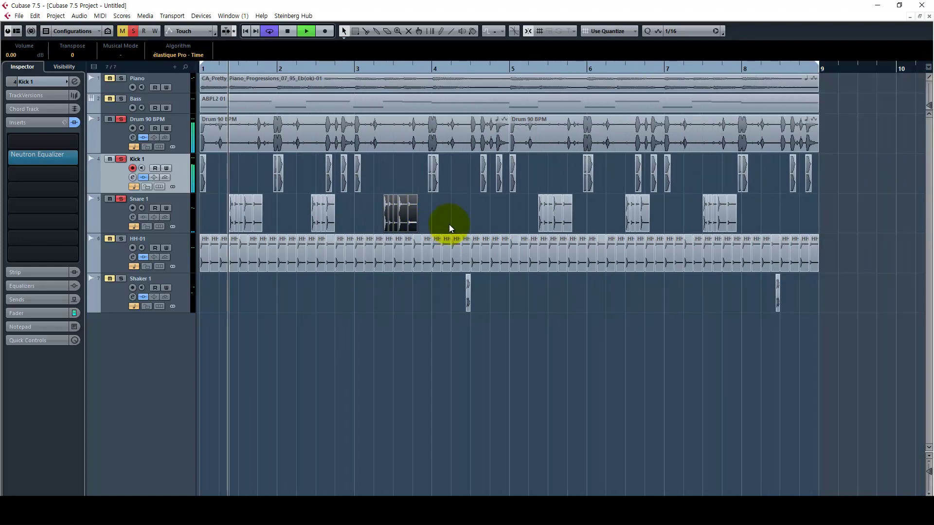
- Shift the Snare 1 hit group in bar 2 earlier so it starts midway through beat 2
key("h")
key("h")
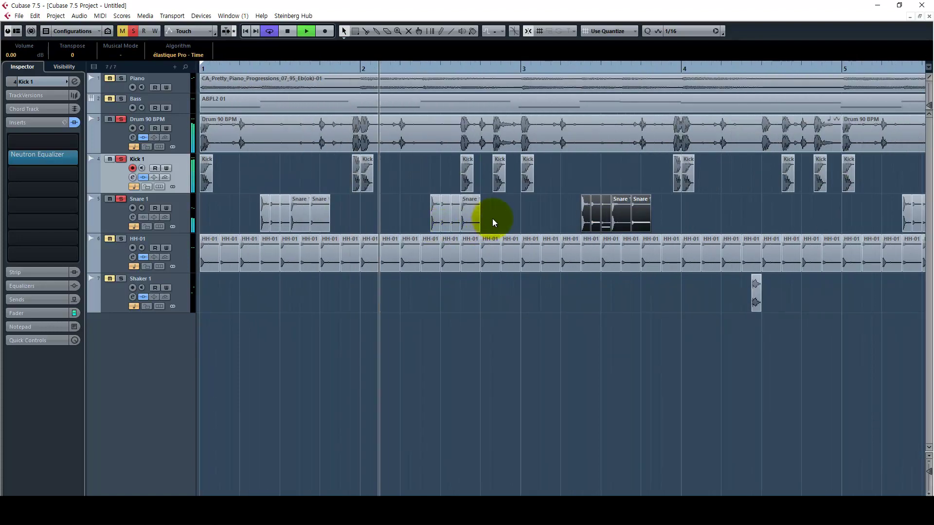
left_click_drag(503, 211, 425, 213)
key("g")
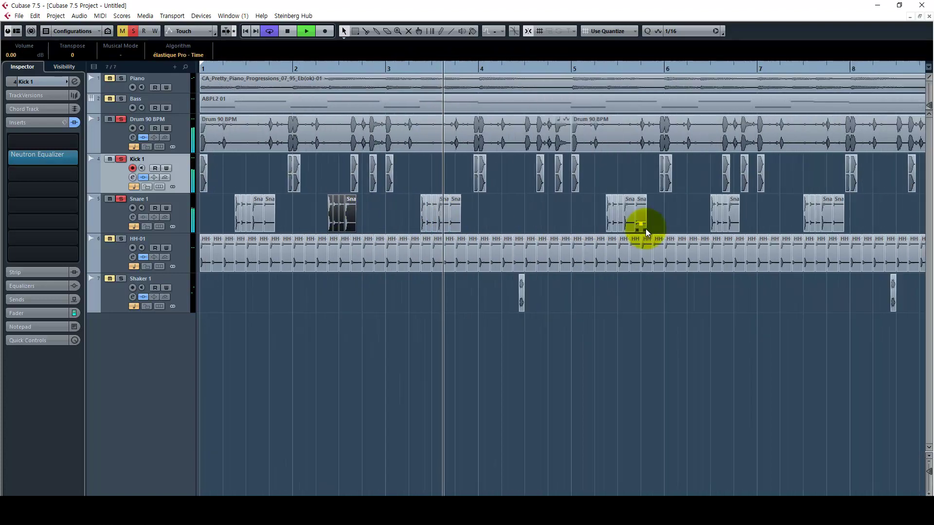
- Shift the Snare 1 hit groups in bars 6 and 7 earlier to start midway through beat 2, like the first group
left_click(643, 210)
left_click(725, 212)
left_click(730, 212)
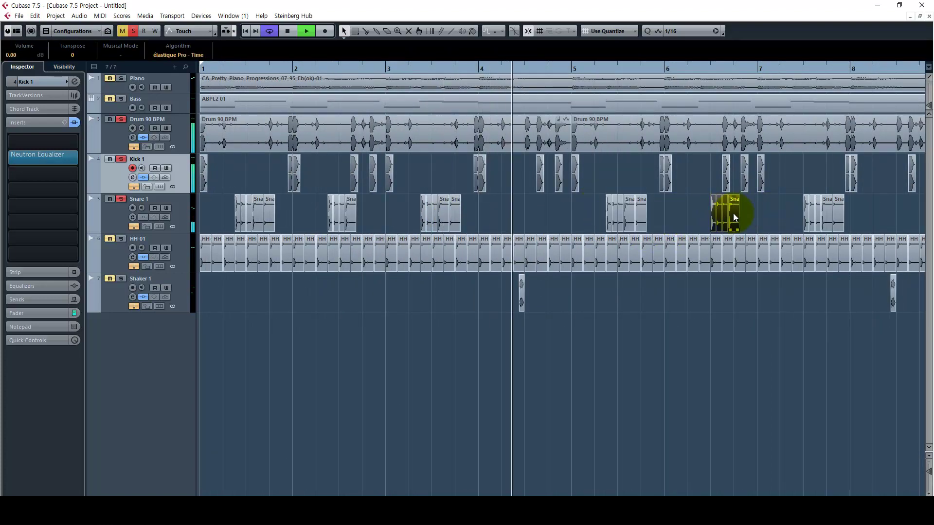
key("g")
key("g")
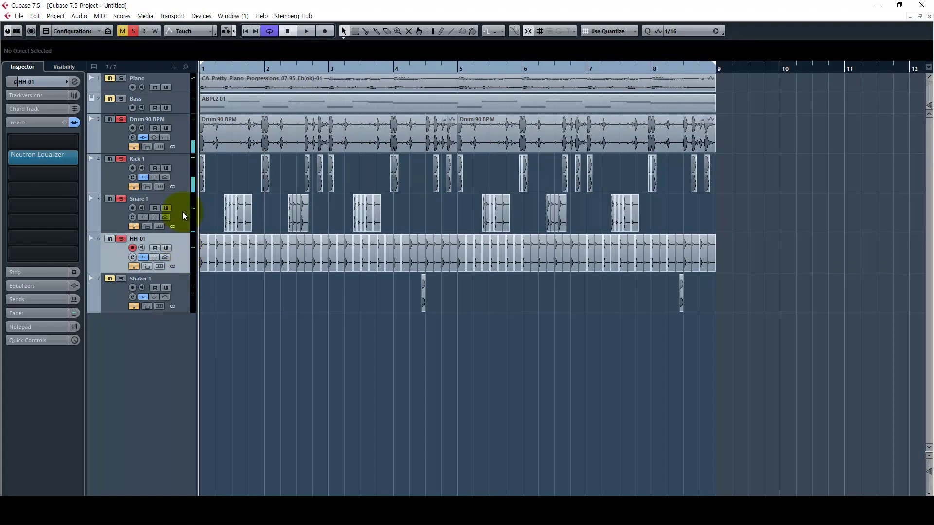
- Leave only the HH-01 track soloed and audition the hi-hat pattern
left_click(183, 211)
left_click(186, 167)
left_click(195, 146)
key("h")
key("h")
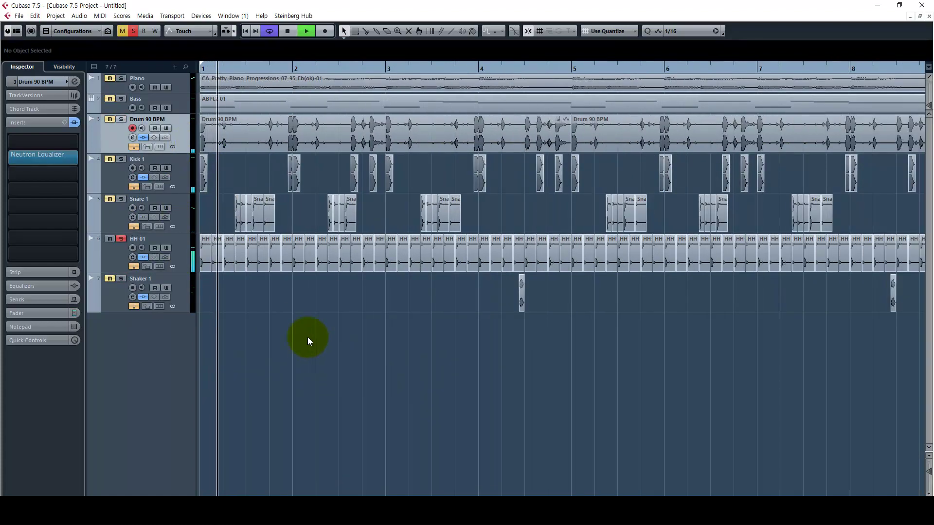
key("space")
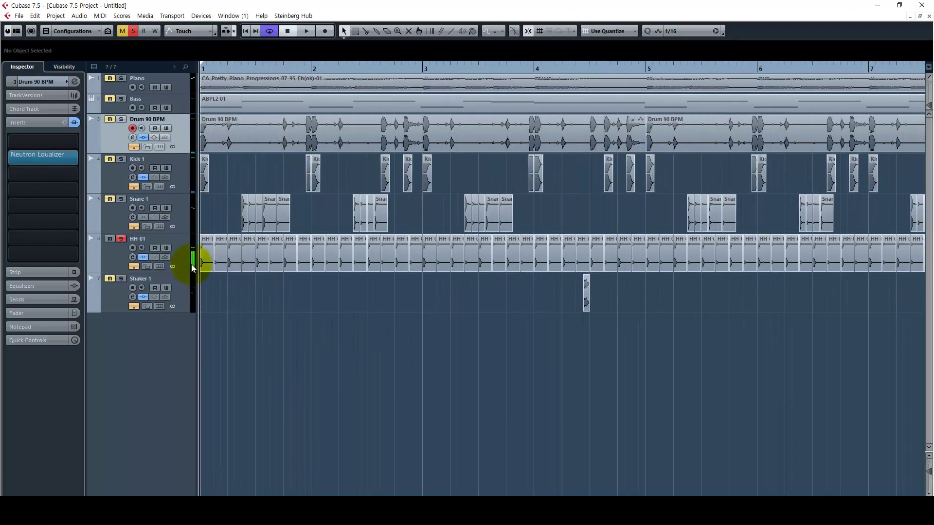
- Inspect the event volumes of the second and first hits on the HH-01 track
left_click(194, 261)
key("h")
left_click(225, 242)
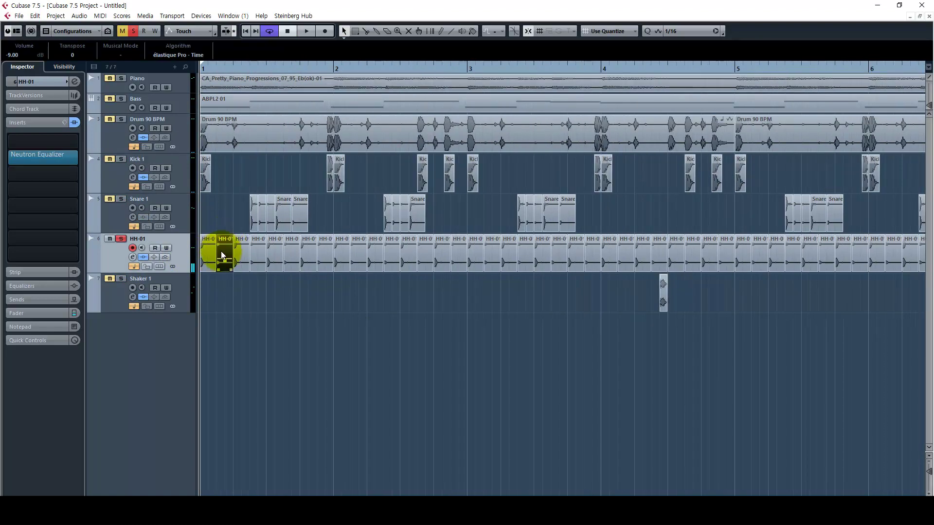
key("h")
key("h")
key("h")
key("h")
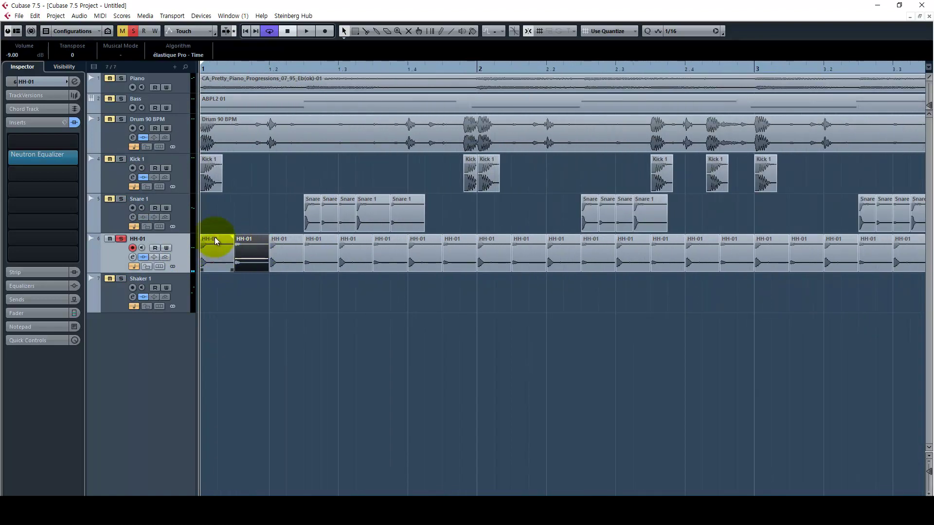
left_click(208, 250)
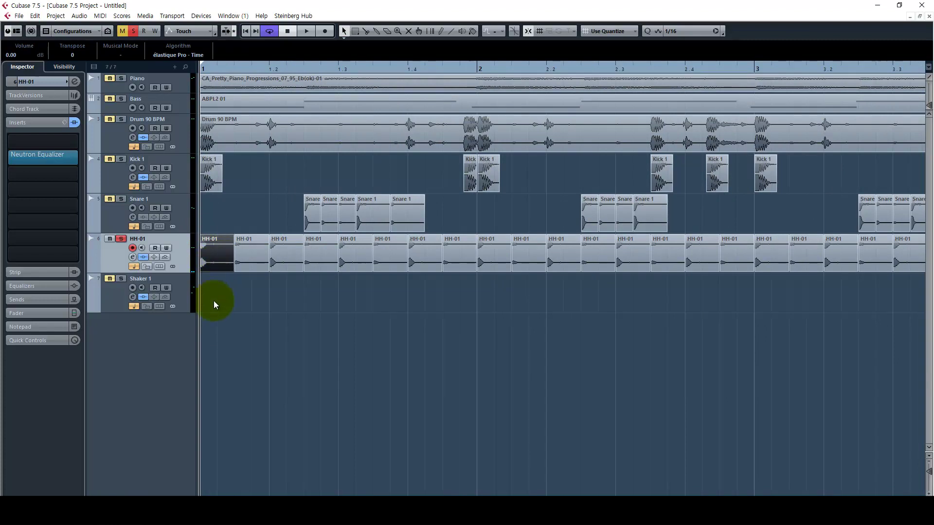
- Lower the event volume of the second HH-01 hit to -12 dB while playing the pattern
key("space")
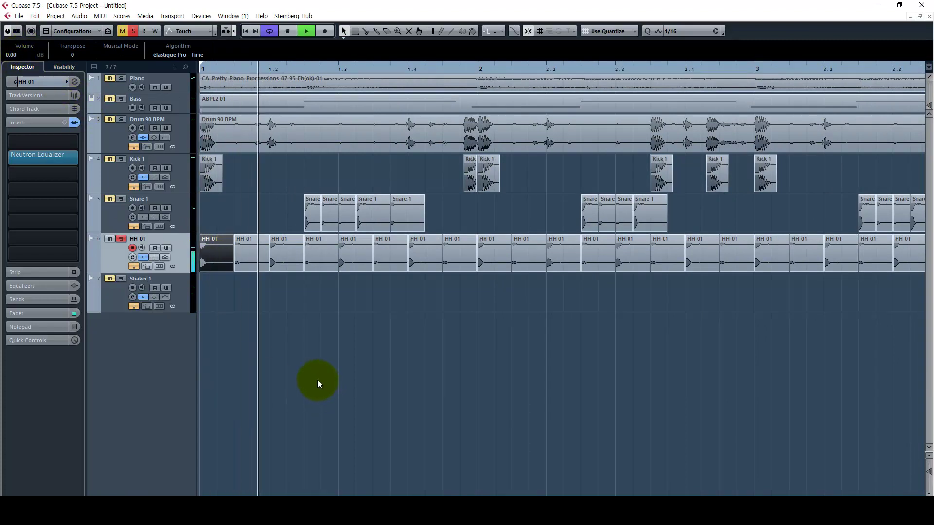
key("Right")
scroll(15, 55, "down", 3)
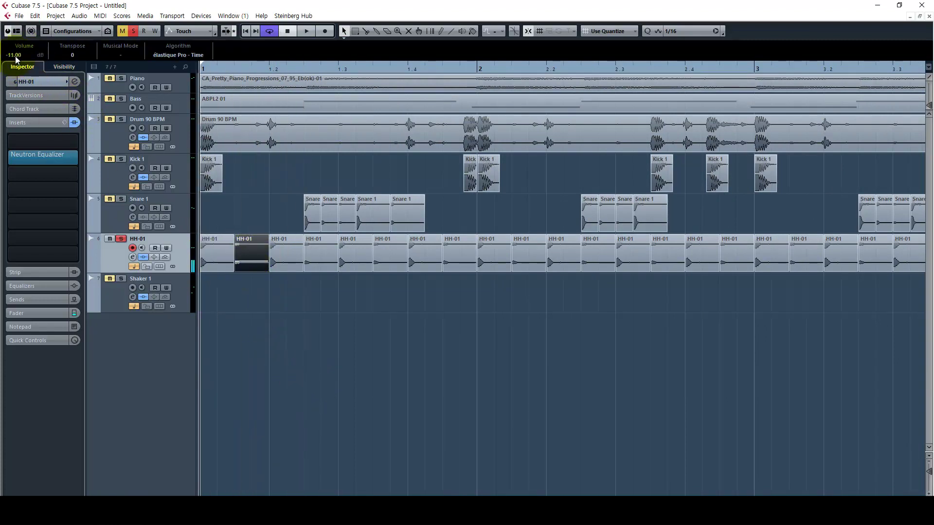
- Delete every HH-01 event after the first two hits
key("g")
key("g")
key("g")
key("g")
key("g")
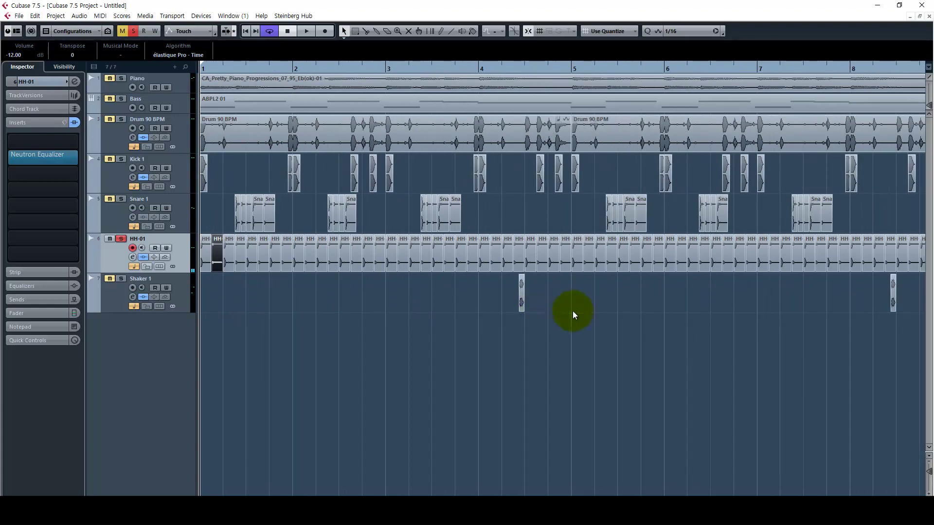
left_click(714, 292)
left_click_drag(761, 253, 218, 249)
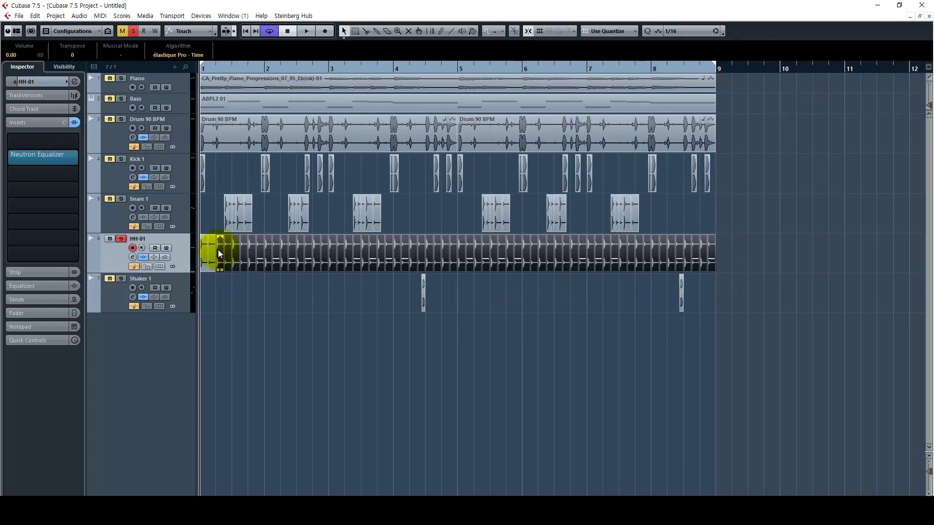
key("Delete")
- Duplicate the first two HH-01 hits seven times to fill bars 1 and 2
key("h")
key("h")
key("h")
left_click_drag(333, 261, 173, 253)
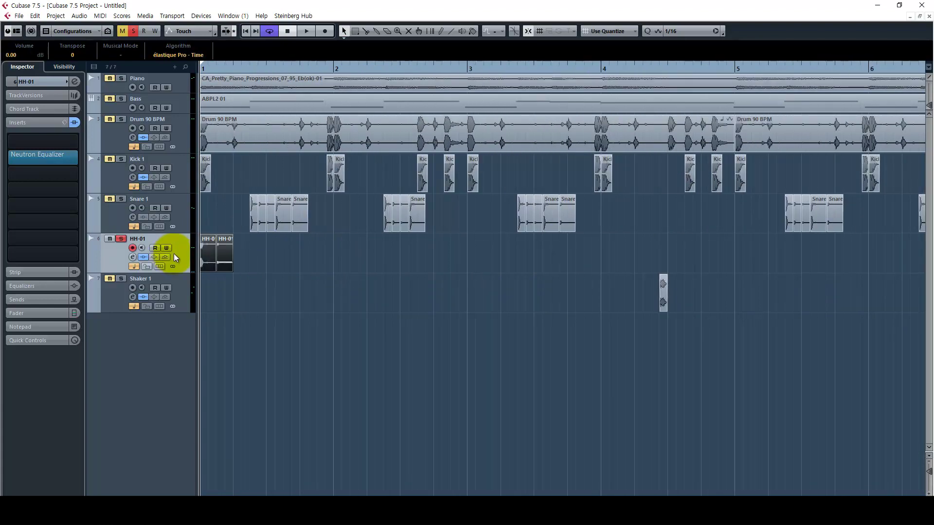
key("ctrl+d")
key("ctrl+d")
key("ctrl+d")
key("ctrl+d")
key("ctrl+d")
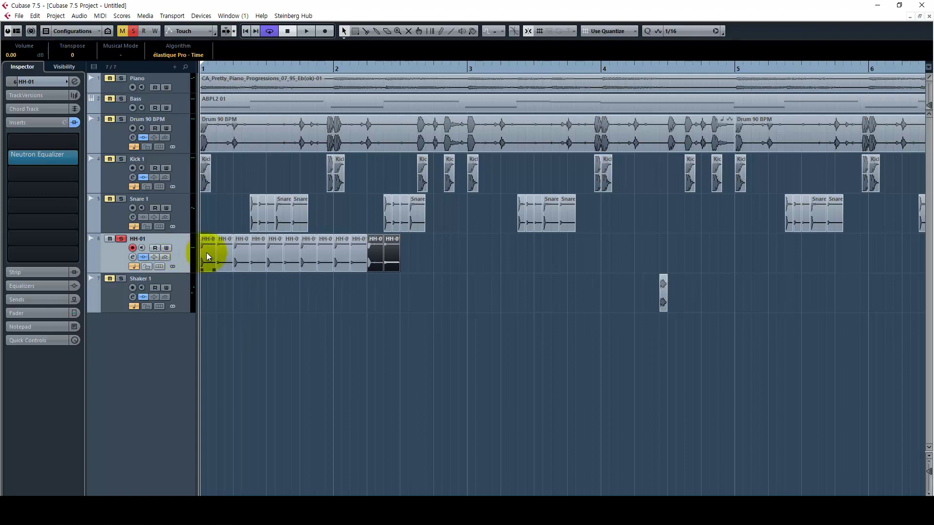
key("ctrl+d")
key("ctrl+d")
- Duplicate the two-bar HH-01 pattern three times so the hi-hats run through bar 8
key("g")
key("g")
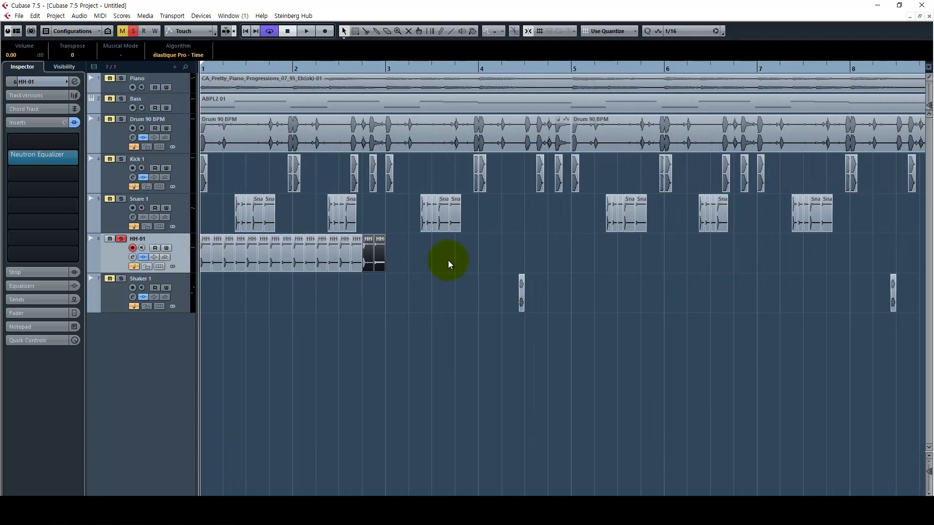
left_click(107, 251)
key("ctrl+d")
key("ctrl+d")
key("ctrl+d")
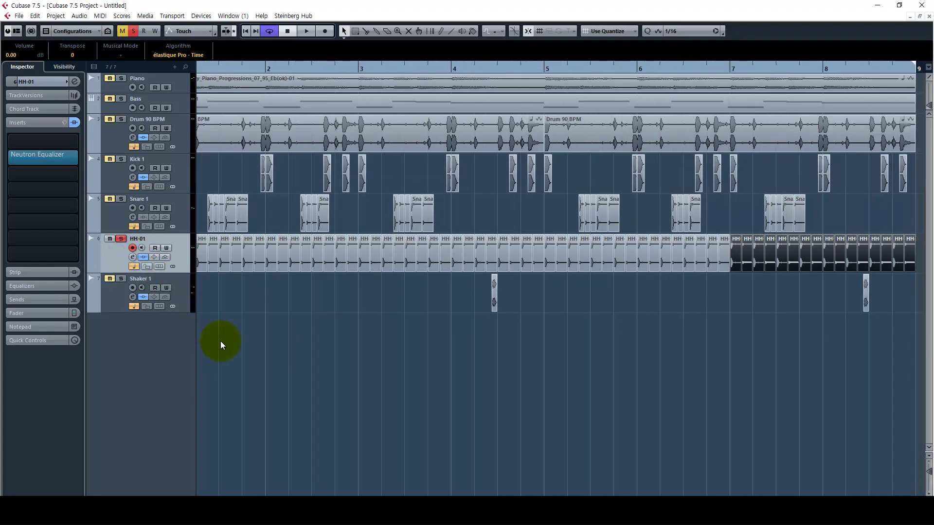
key("g")
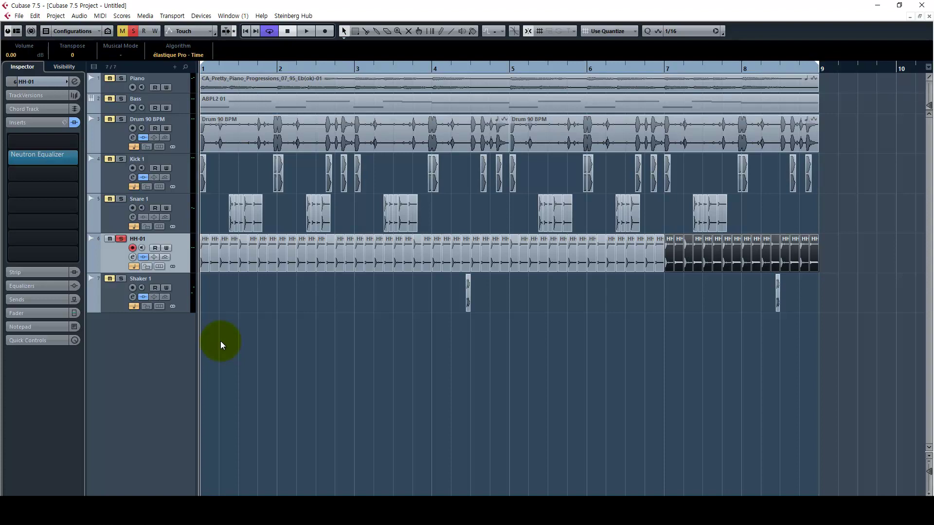
- Audition the rebuilt hi-hats, adding the Drum 90 BPM, Kick 1 and Snare 1 tracks to the solo
key("space")
left_click(297, 354)
right_click(281, 352)
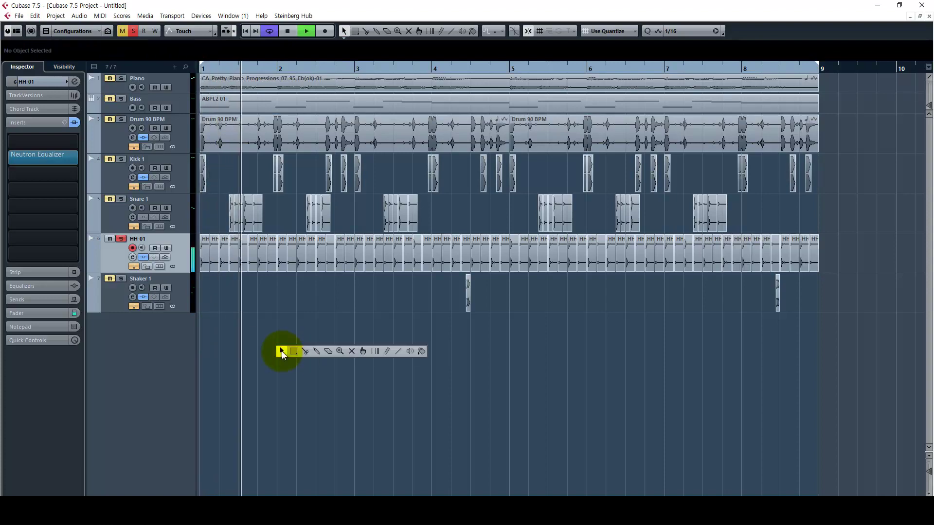
left_click(282, 351)
key("h")
left_click(186, 133)
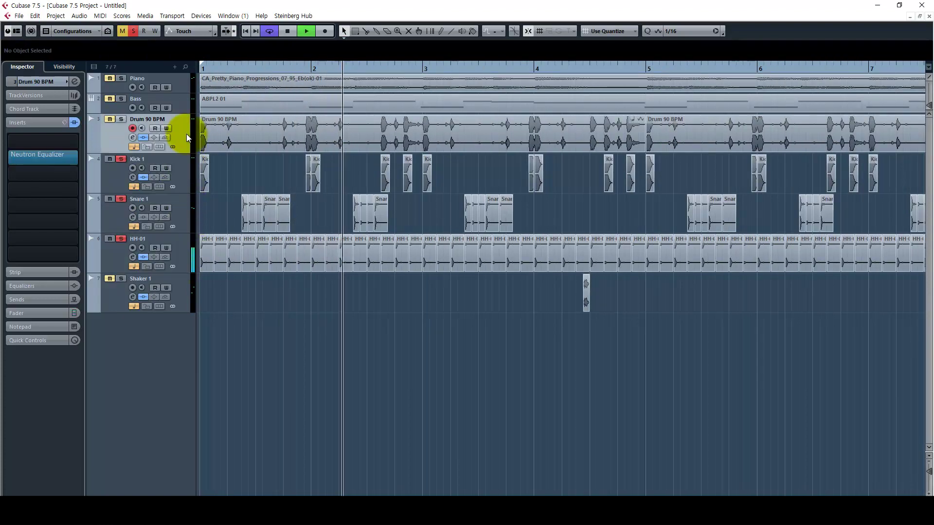
key("g")
key("g")
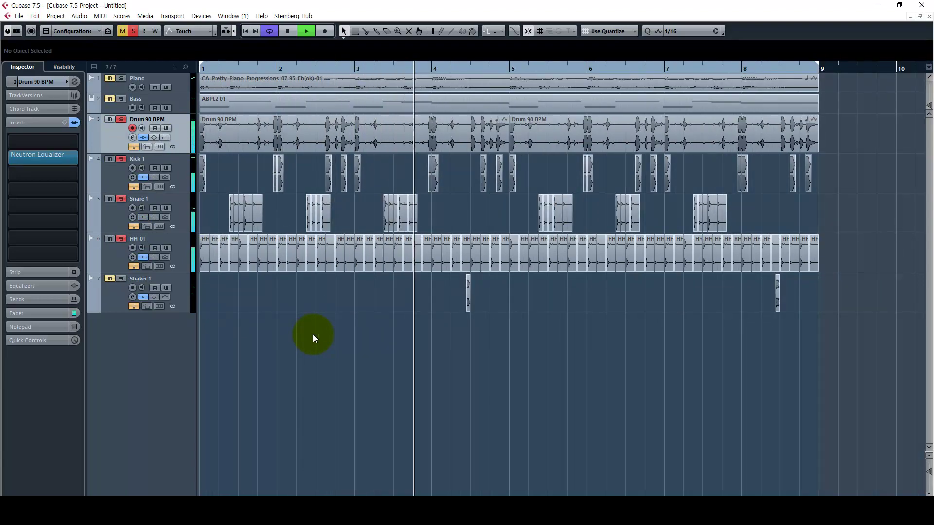
- Open the Neutron Equalizer on HH-01 and audition the hi-hats alone with the track's inserts bypassed
left_click(123, 256)
key("space")
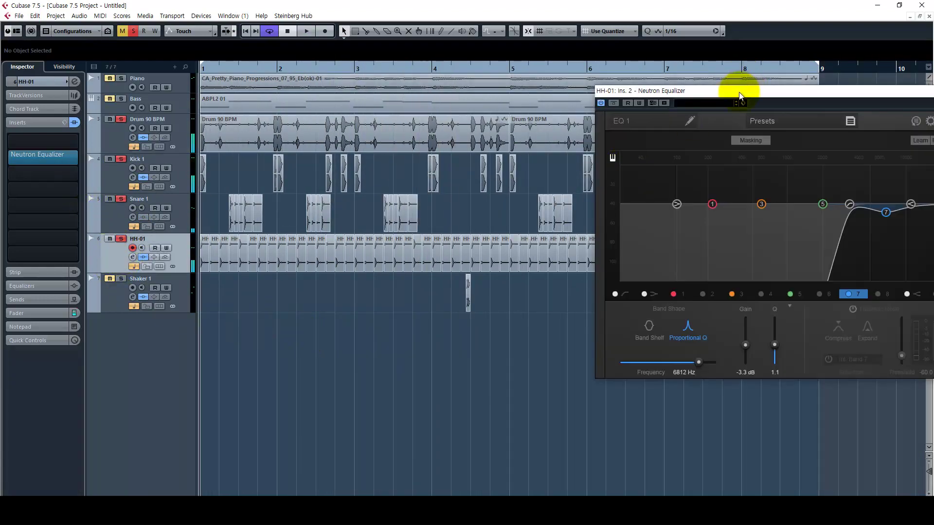
left_click_drag(739, 95, 462, 99)
left_click(177, 218)
left_click(184, 146, "shift")
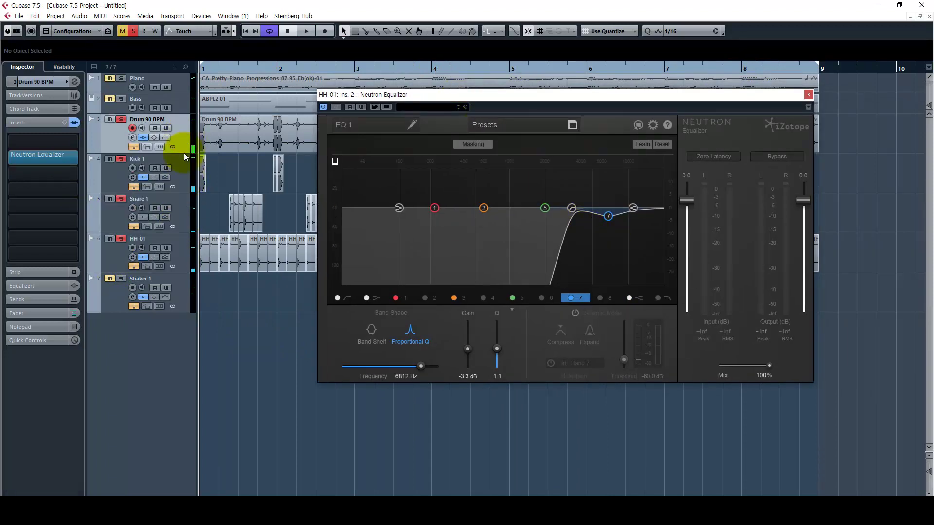
key("space")
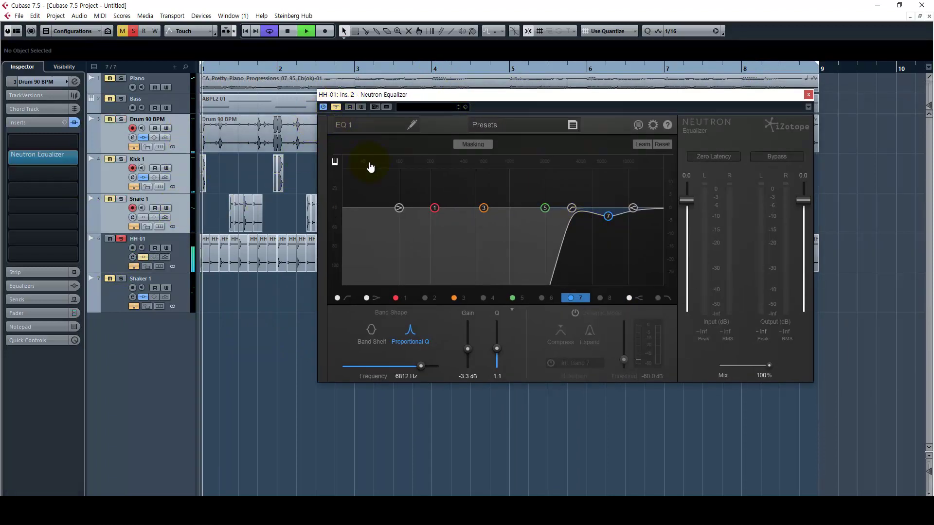
- Compare the HH-01 hi-hats with the Neutron Equalizer bypassed and active, close its window and stop playback
left_click(337, 107)
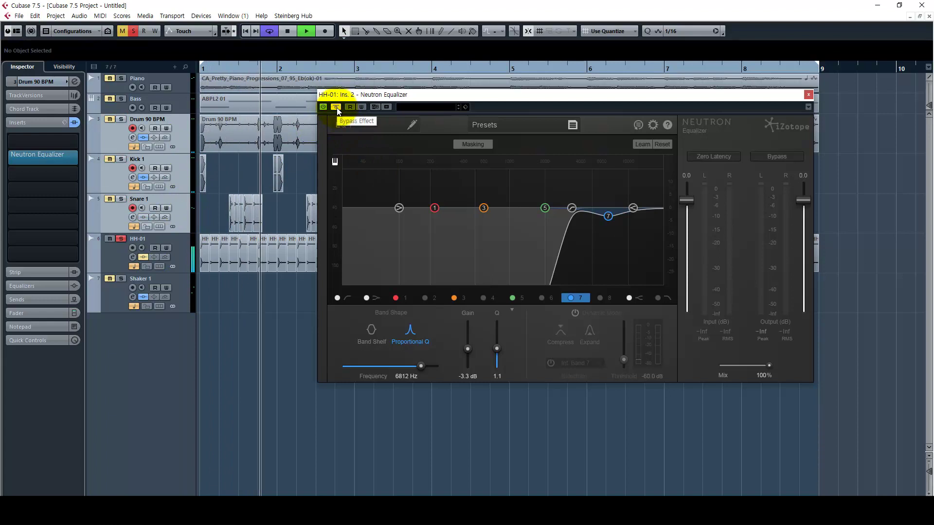
left_click(337, 107)
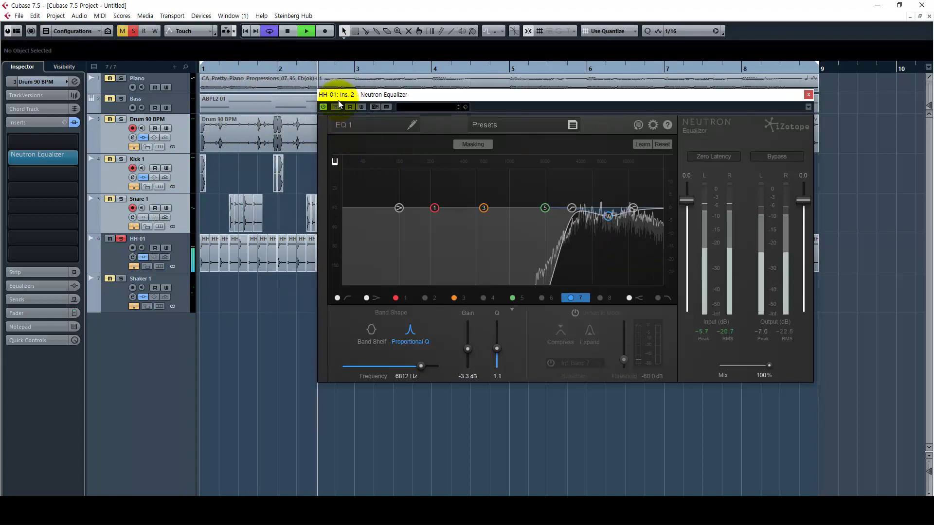
left_click_drag(338, 100, 296, 308)
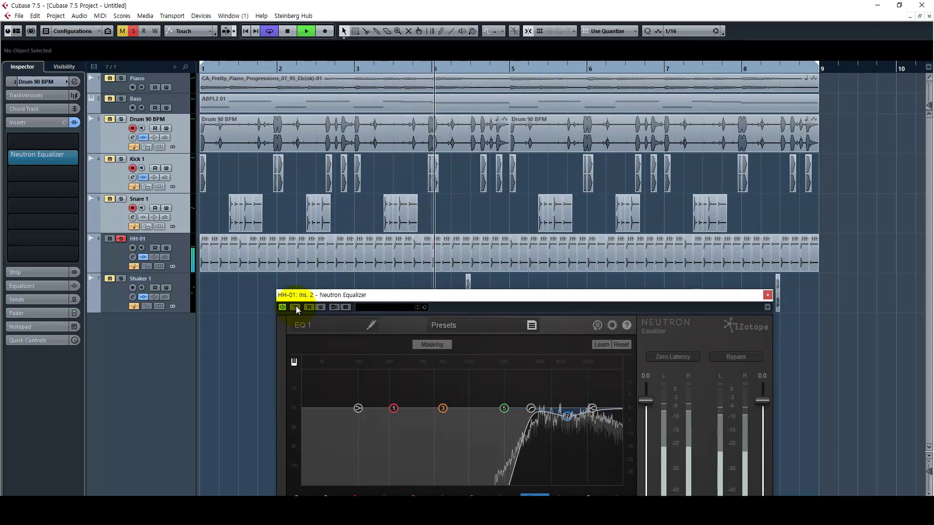
left_click(768, 296)
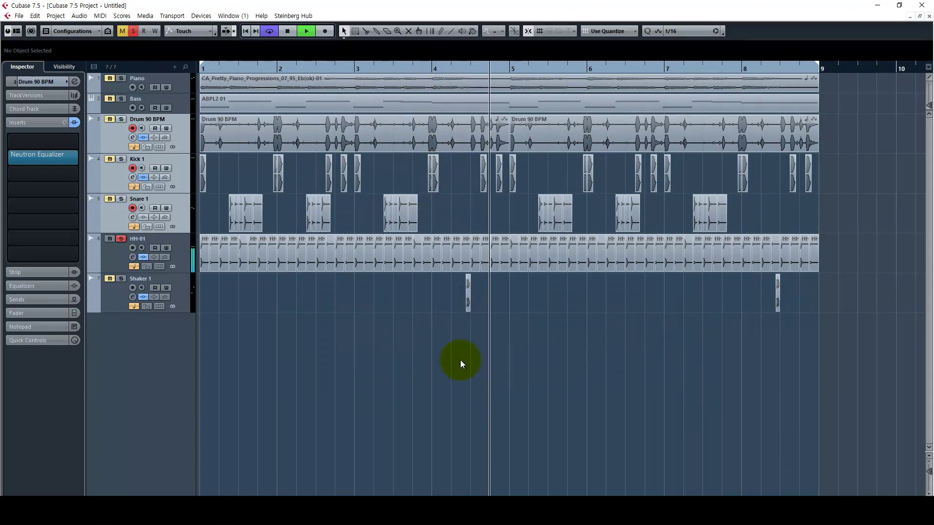
key("space")
- Solo the Shaker 1 track and audition its first hit from bar 4
left_click(187, 246)
left_click(192, 279)
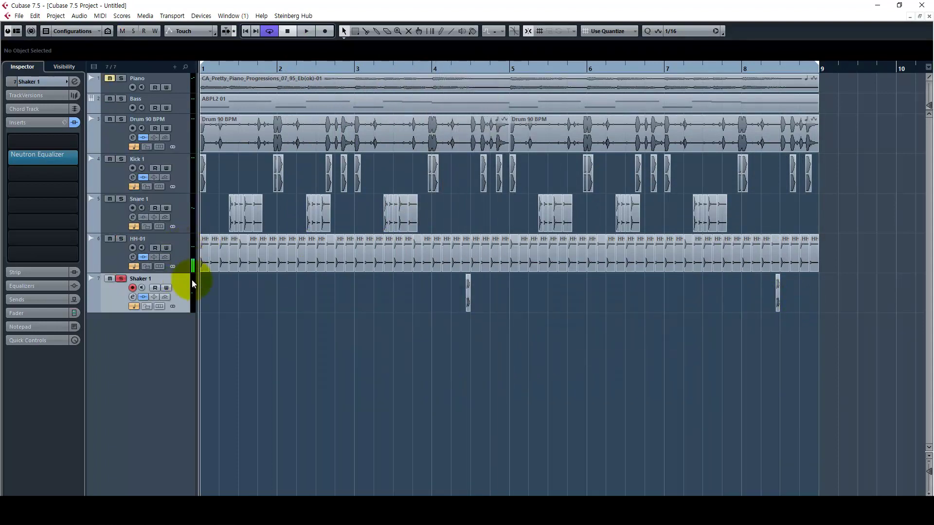
left_click(452, 69)
key("space")
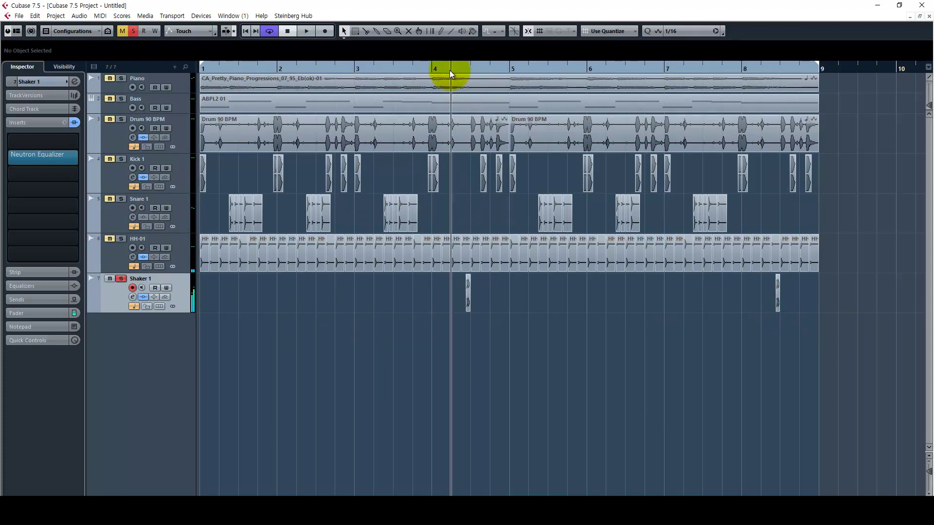
key("space")
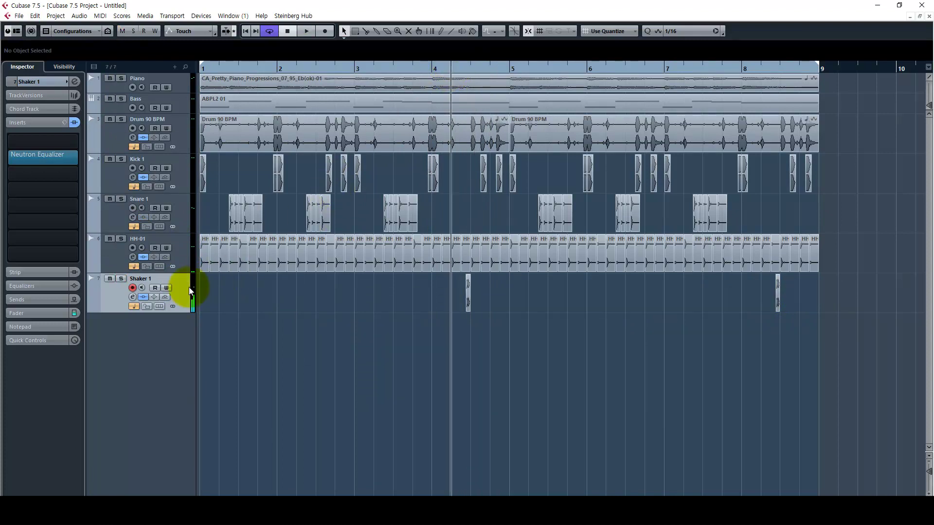
- Inspect the Neutron Equalizer curve on Shaker 1 while all tracks play, and close the equalizer window
left_click(50, 158)
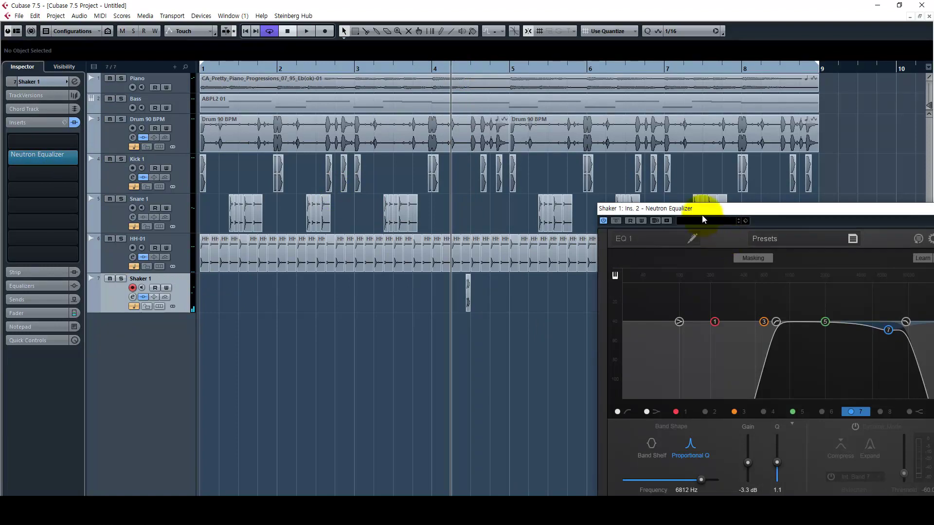
left_click_drag(705, 208, 401, 164)
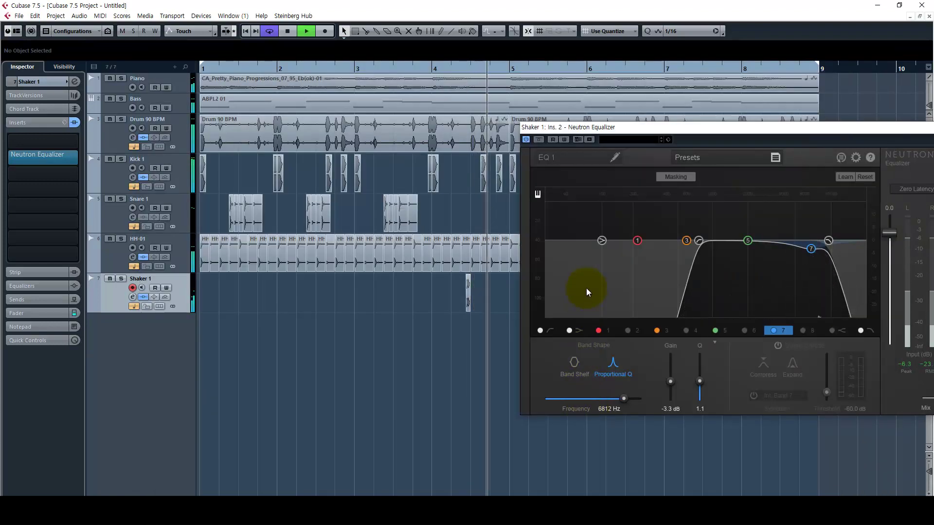
left_click_drag(676, 127, 399, 117)
left_click(734, 116)
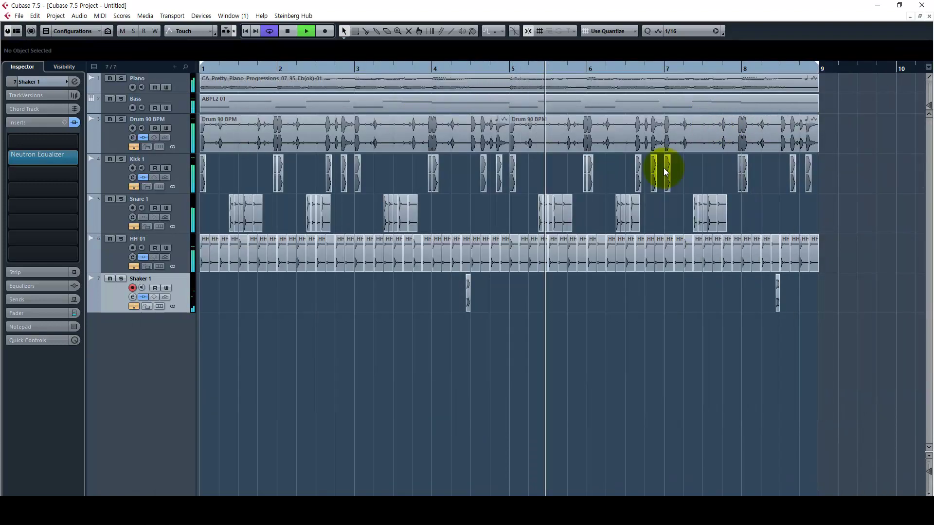
- Enlarge the Piano and Bass tracks to the height of the drum tracks while the full arrangement plays
left_click_drag(866, 406, 332, 360)
left_click(315, 338)
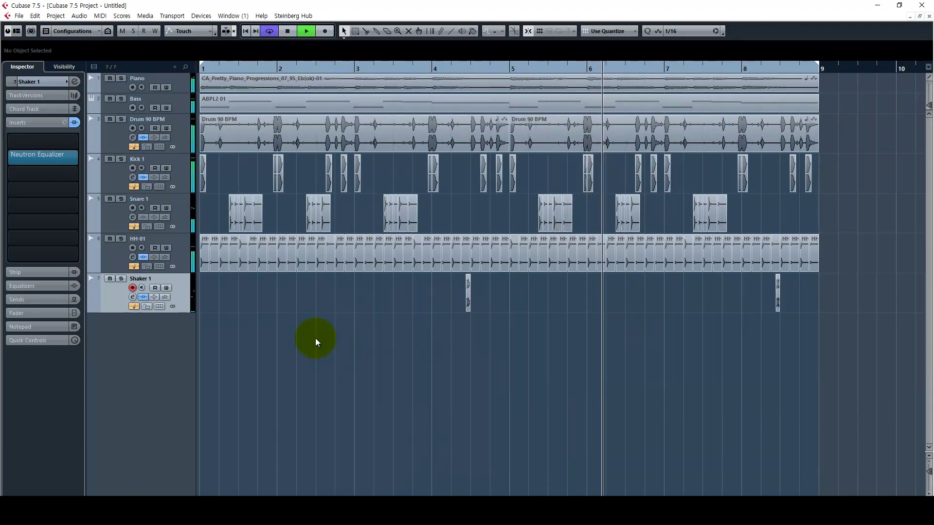
left_click(186, 88, "shift")
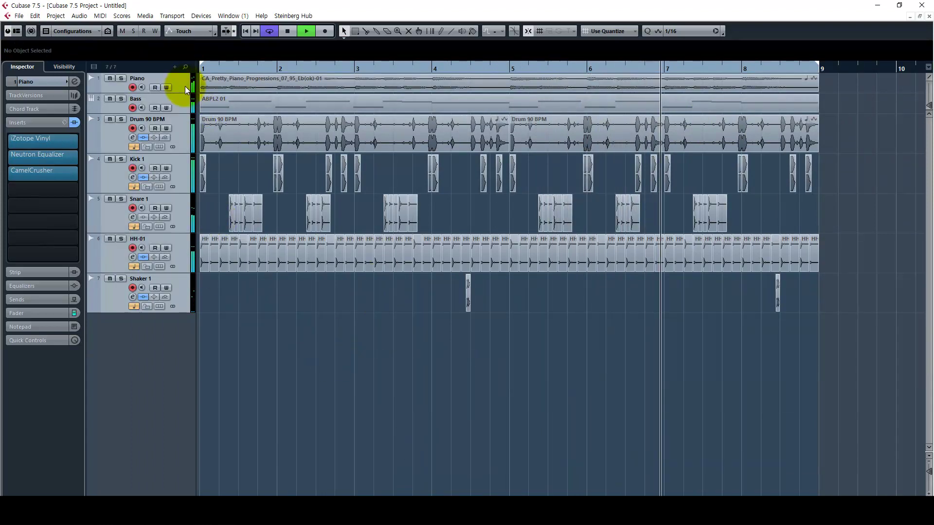
left_click(185, 97)
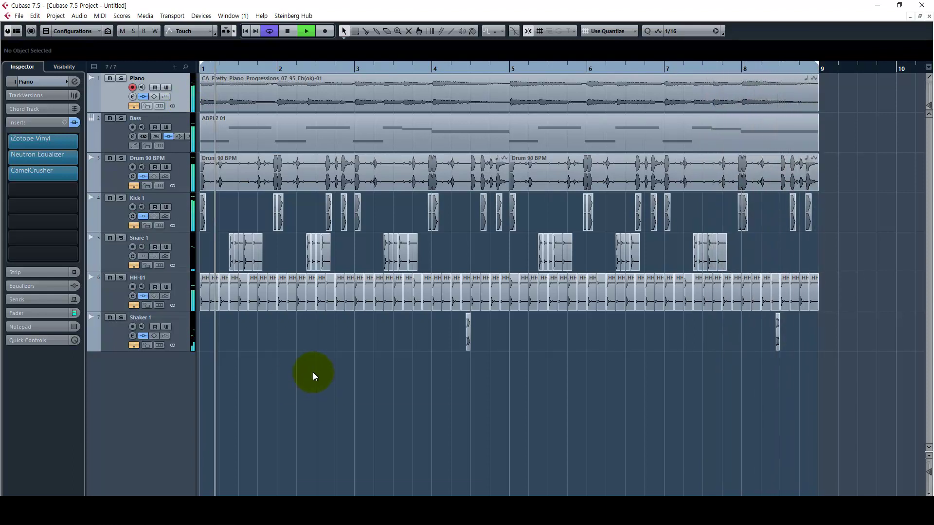
- Stop playback, return the cursor to the start of bar 1 and show the Transport panel
key("space")
key("Home")
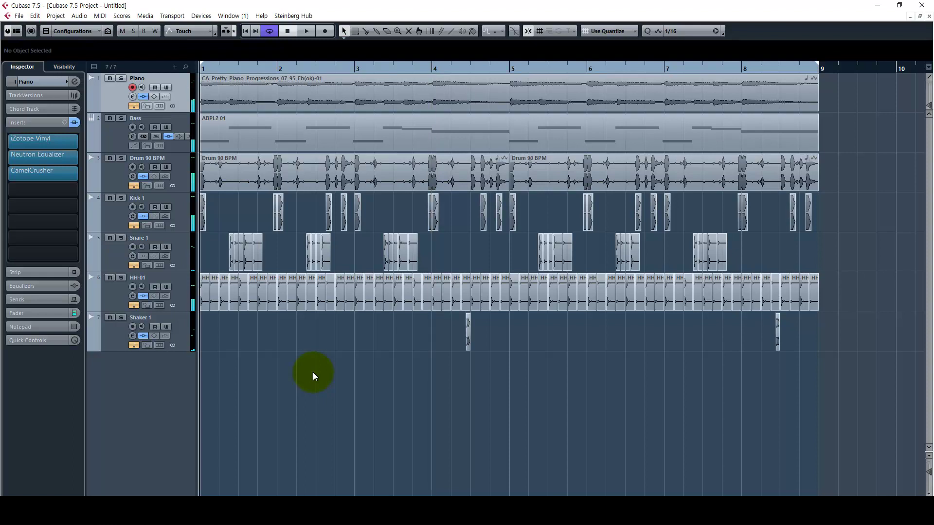
key("F2")
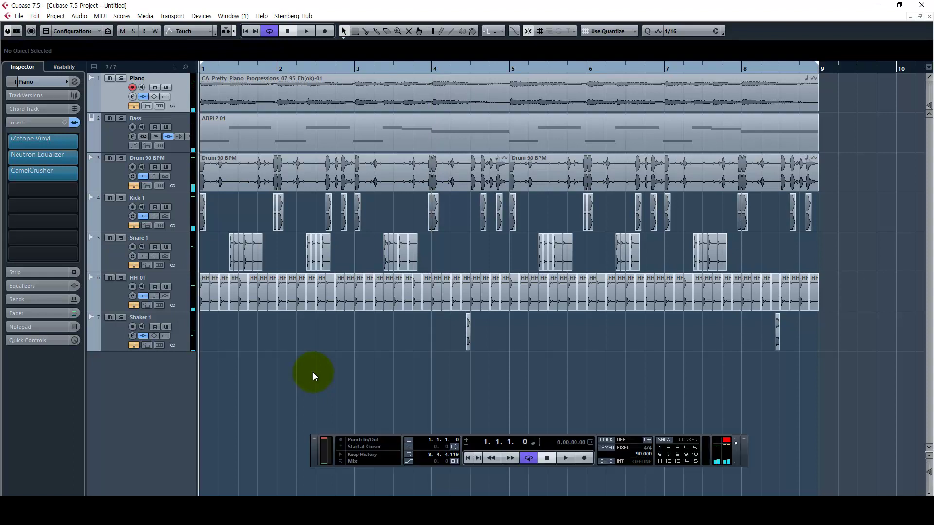